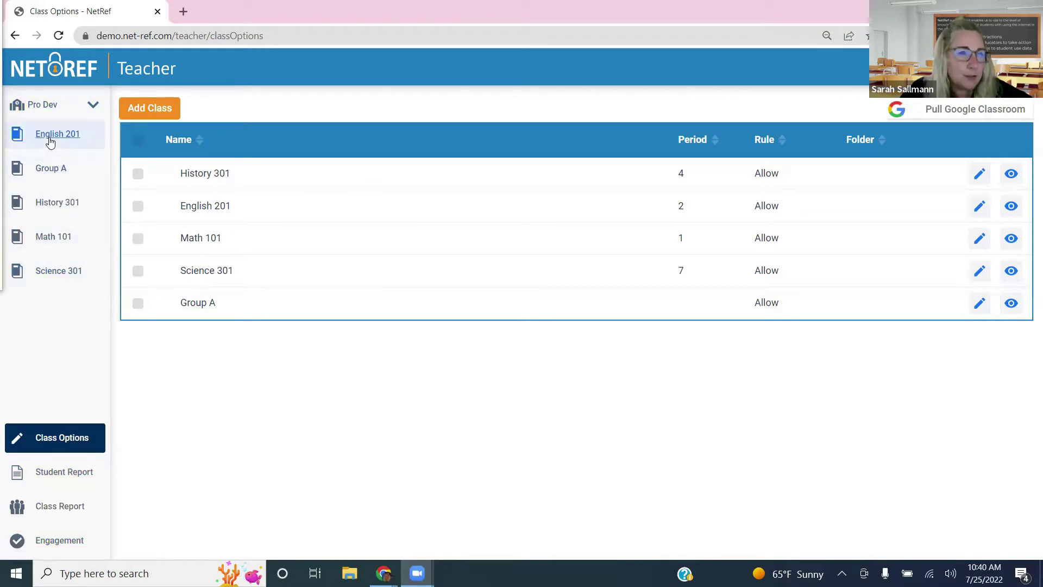
Open the English 201 classroom from the Pro Dev class list.
{"action": "left_click", "coordinate": [94, 107]}
{"action": "left_click", "coordinate": [93, 106]}
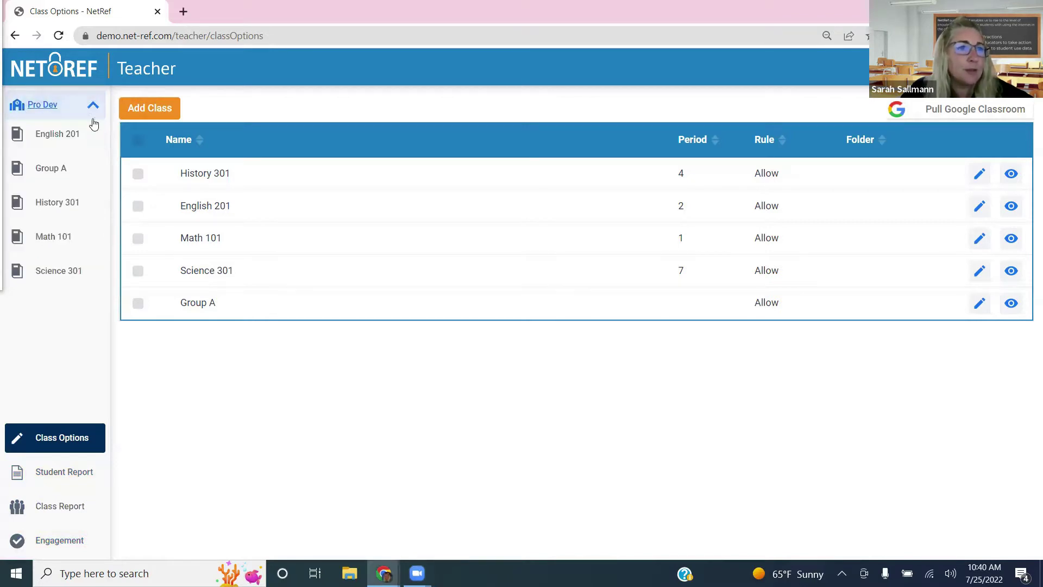
{"action": "left_click", "coordinate": [51, 136]}
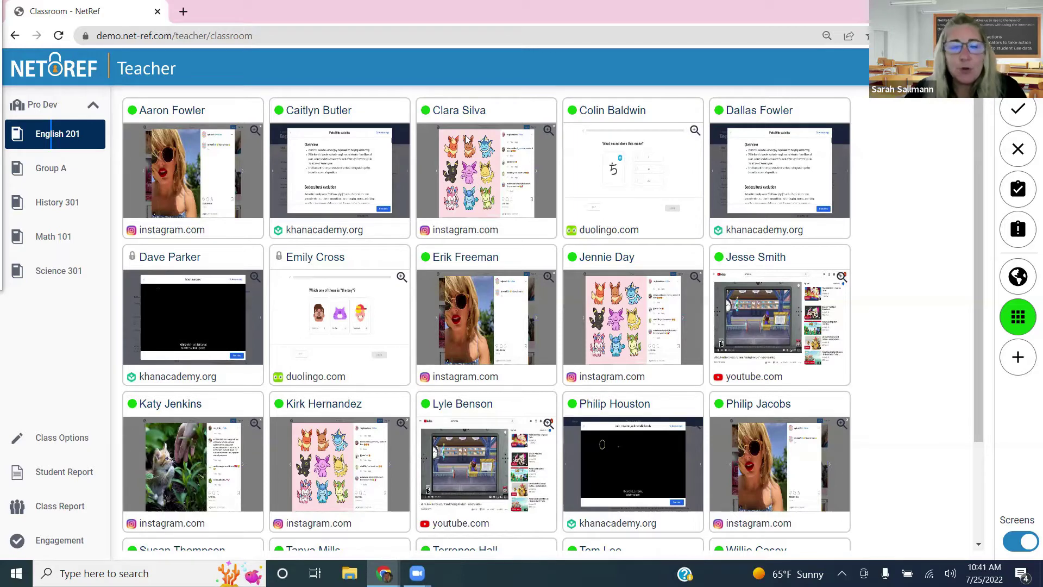
View the students' open tabs instead of their screens, and switch back to the screens view.
{"action": "left_click", "coordinate": [1027, 117]}
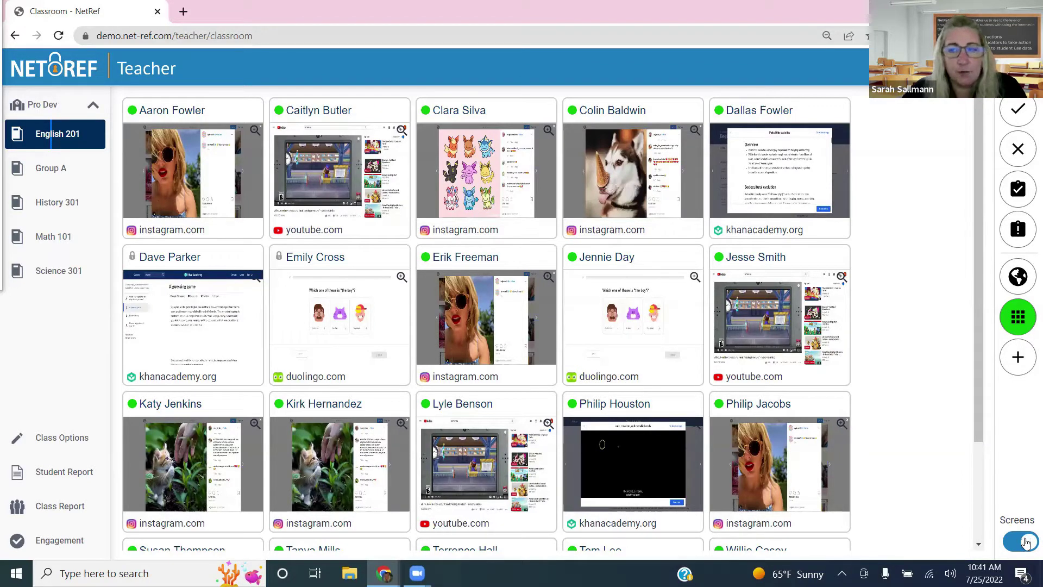
{"action": "left_click", "coordinate": [1025, 541]}
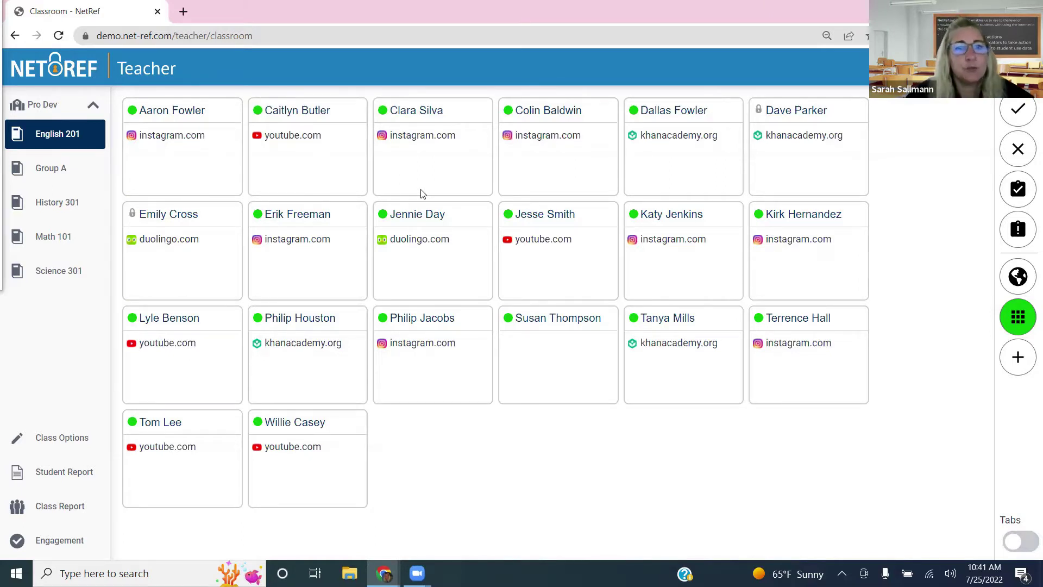
{"action": "left_click", "coordinate": [1018, 543]}
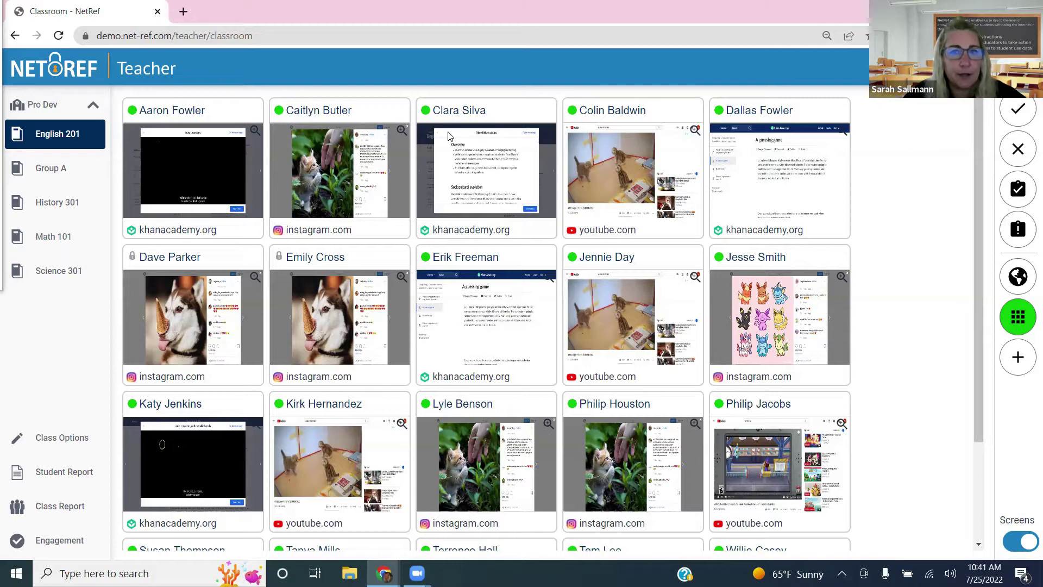
Cycle the third student's internet rule through block, allow, allow only listed sites and block only listed sites.
{"action": "left_click", "coordinate": [490, 146]}
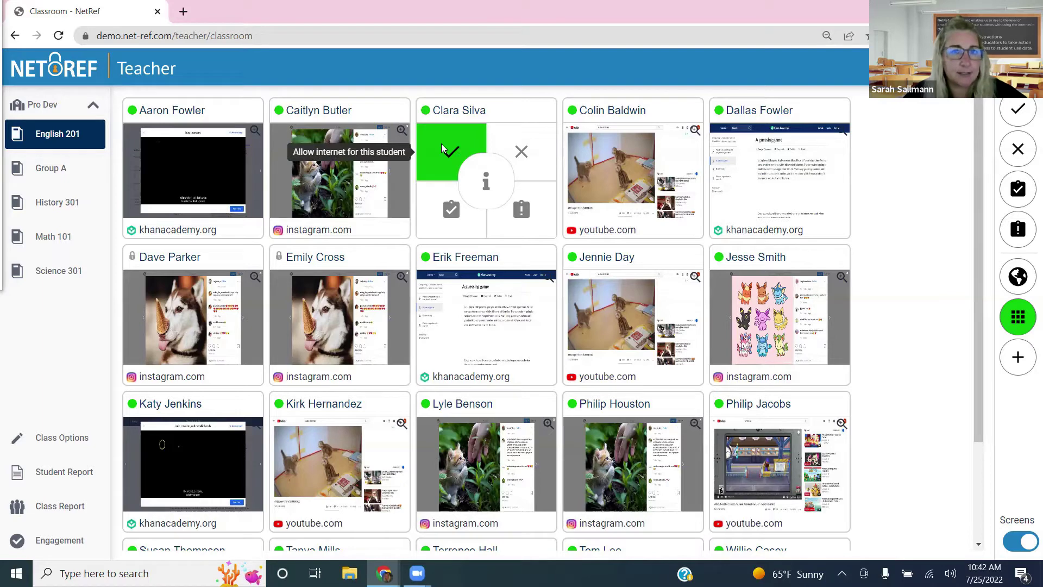
{"action": "left_click", "coordinate": [533, 152]}
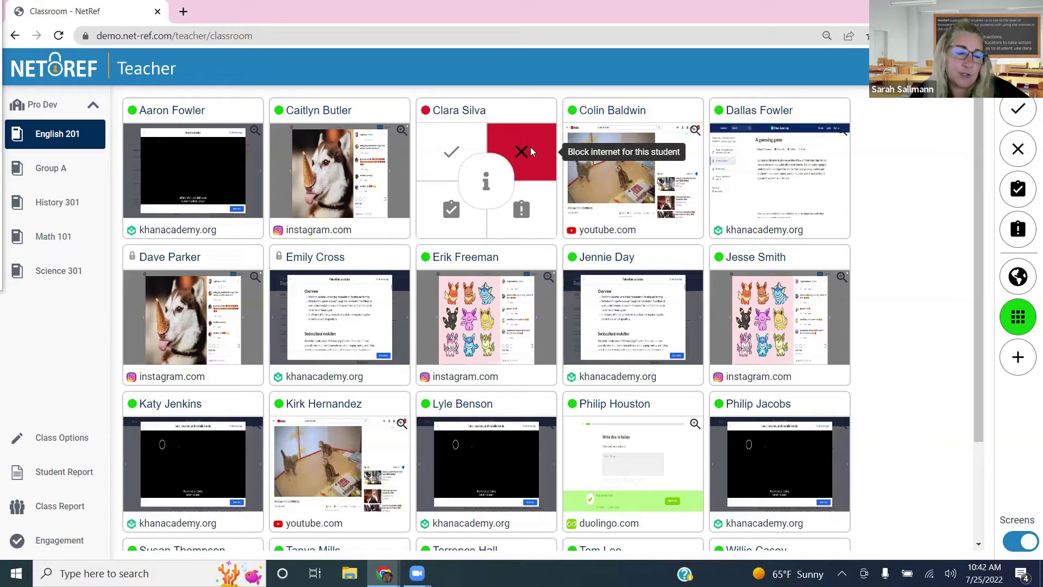
{"action": "left_click", "coordinate": [456, 147]}
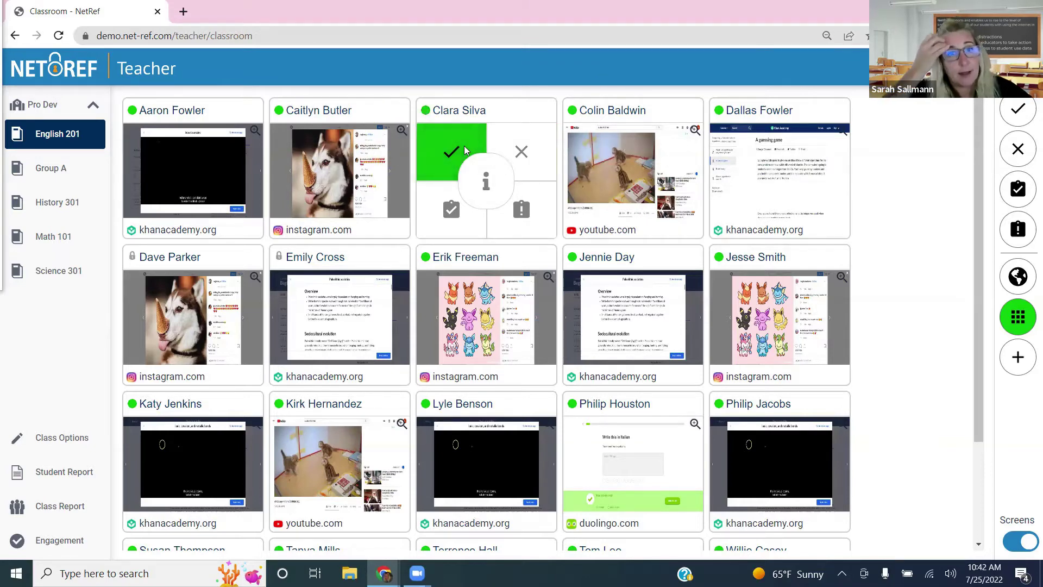
{"action": "left_click", "coordinate": [444, 210]}
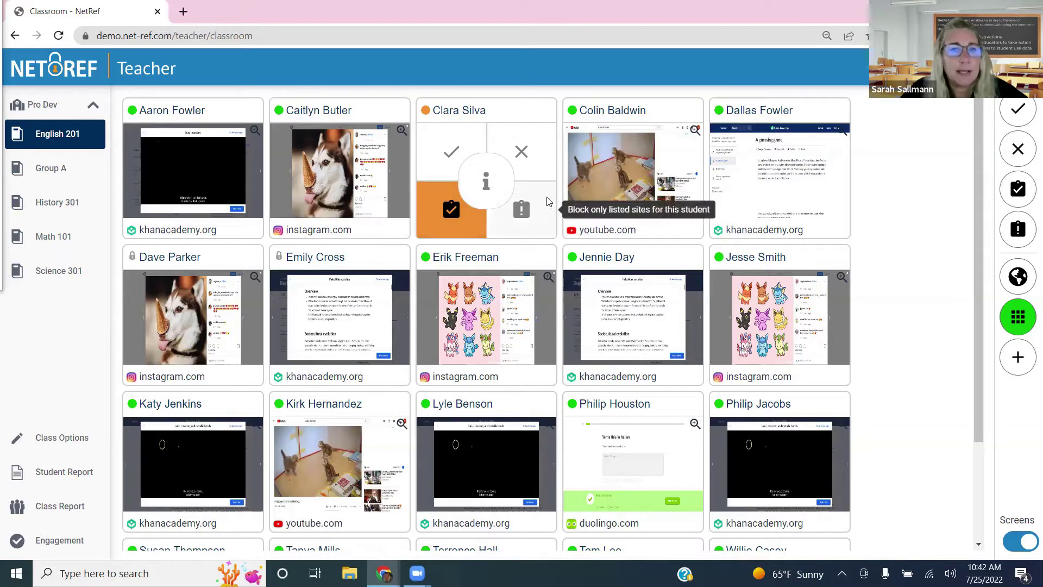
{"action": "left_click", "coordinate": [539, 214]}
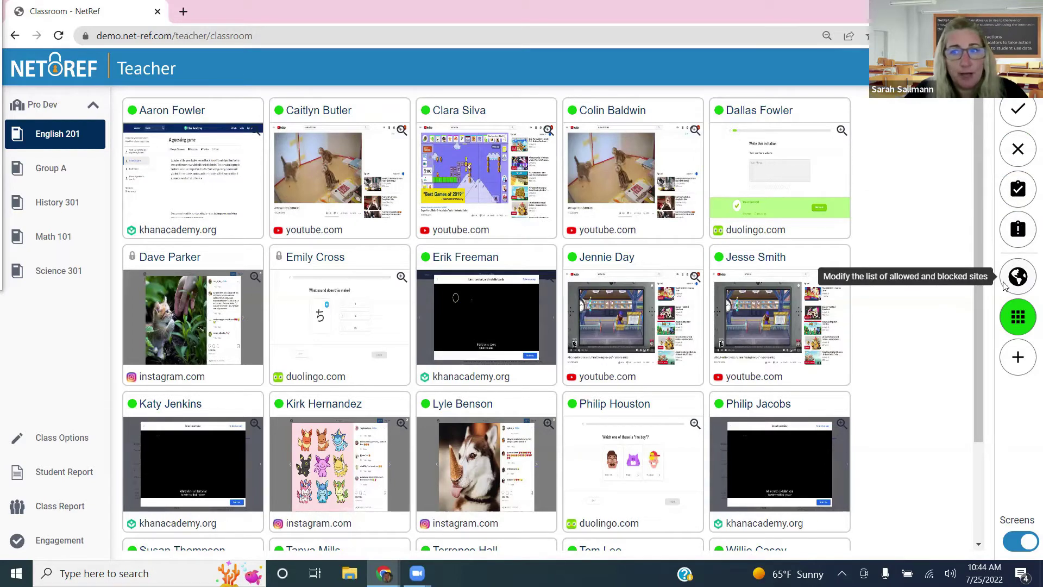
{"action": "left_click", "coordinate": [1021, 279]}
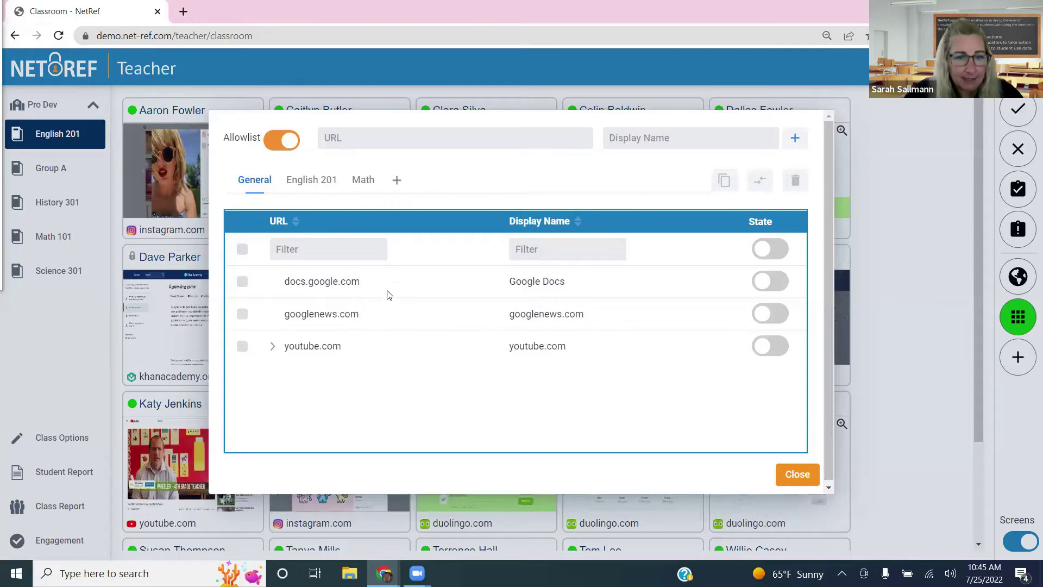
{"action": "left_click", "coordinate": [345, 138]}
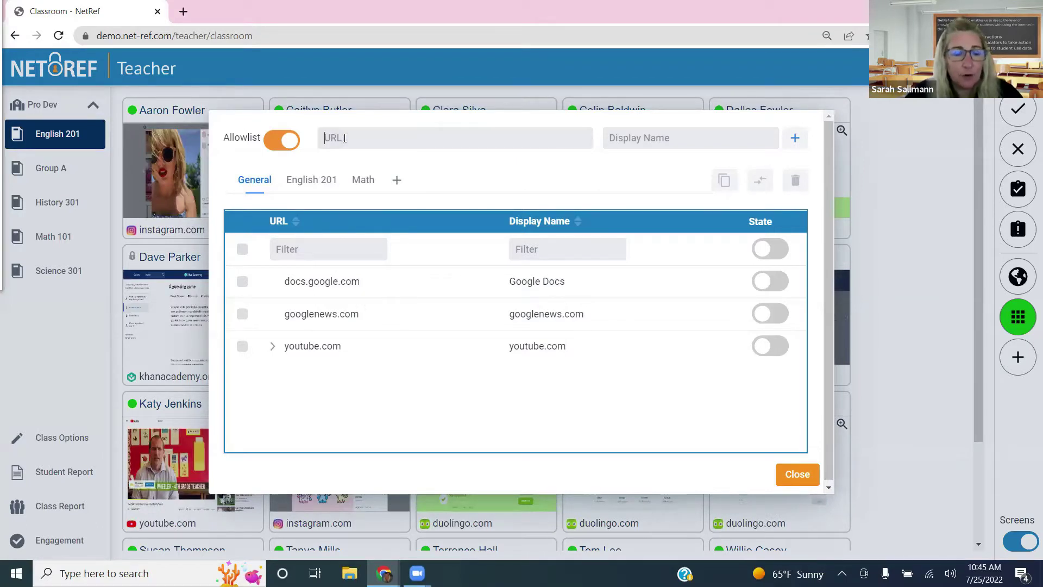
{"action": "type", "text": "www"}
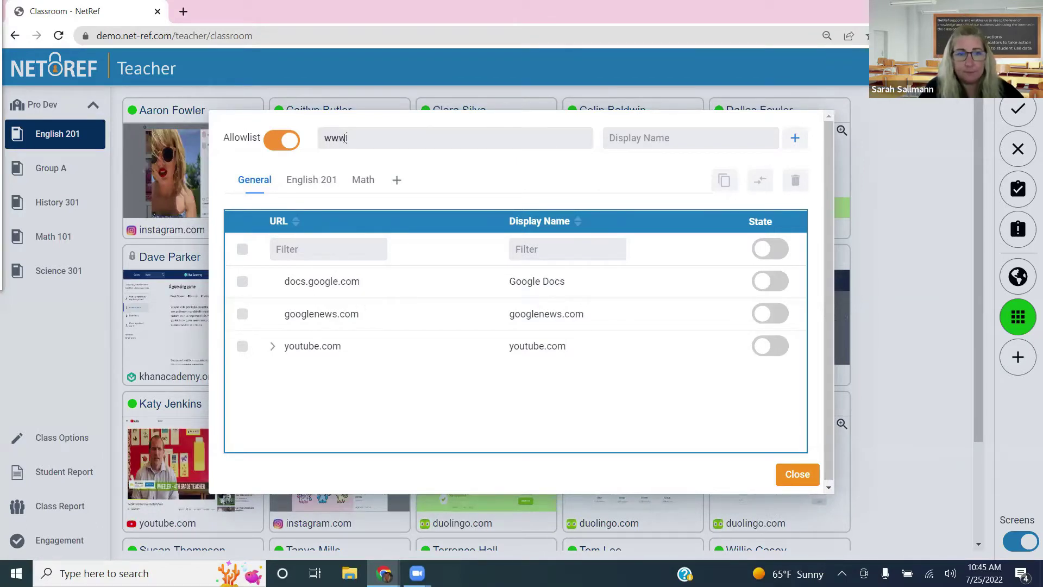
{"action": "type", "text": ".code.org"}
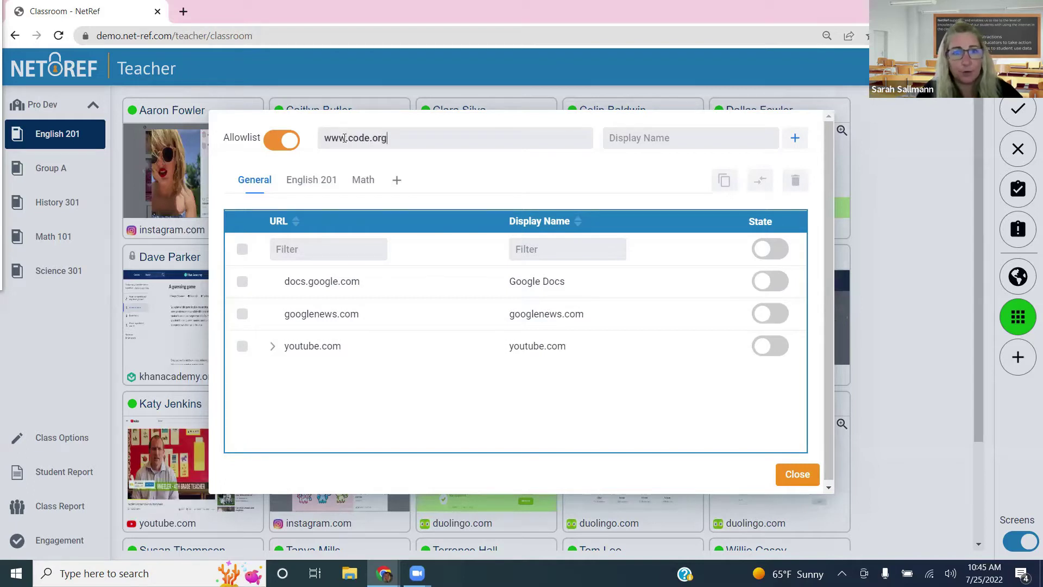
{"action": "left_click", "coordinate": [650, 137]}
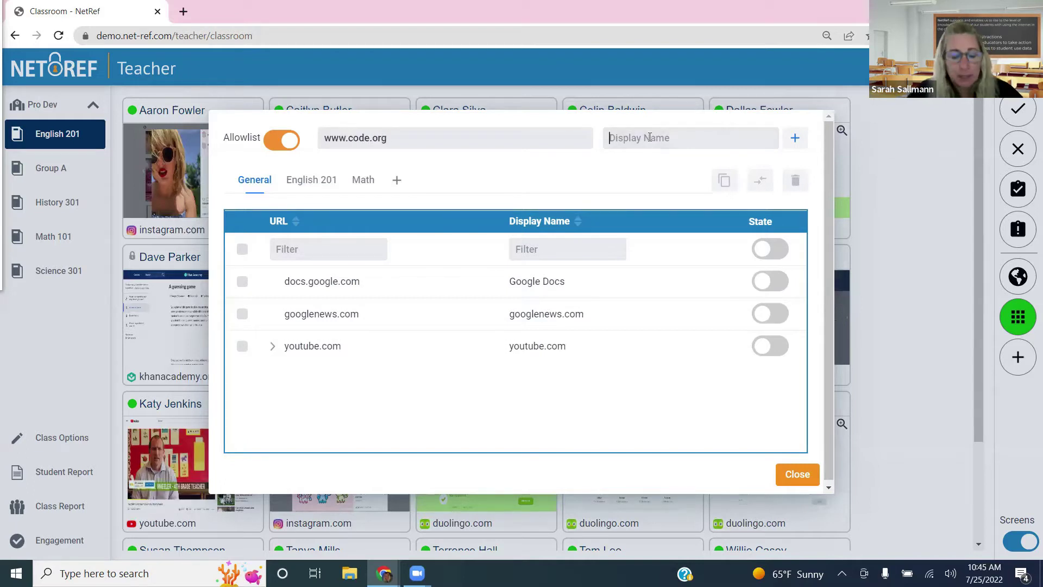
{"action": "type", "text": "Coding"}
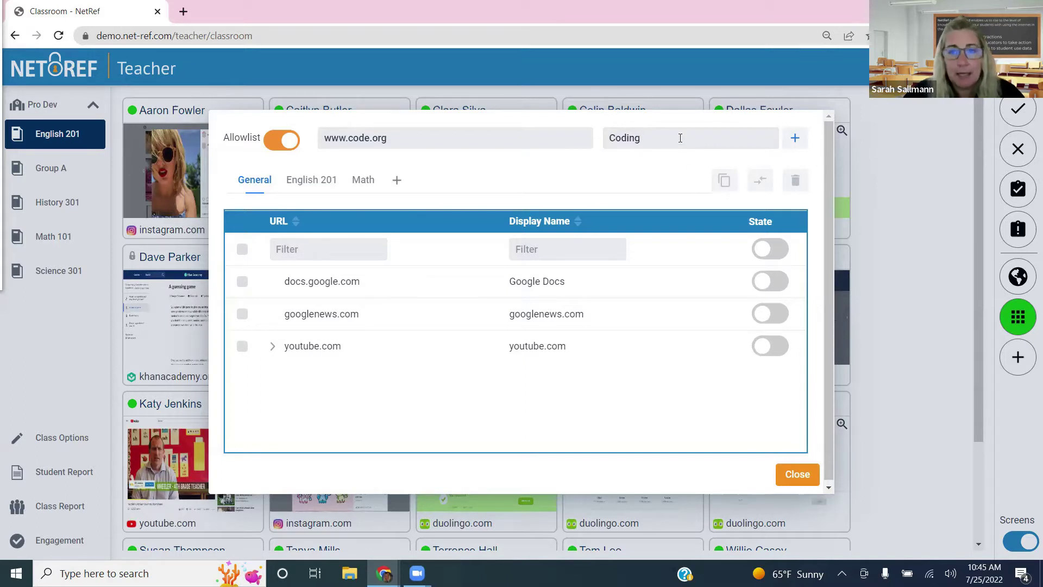
{"action": "left_click", "coordinate": [795, 139]}
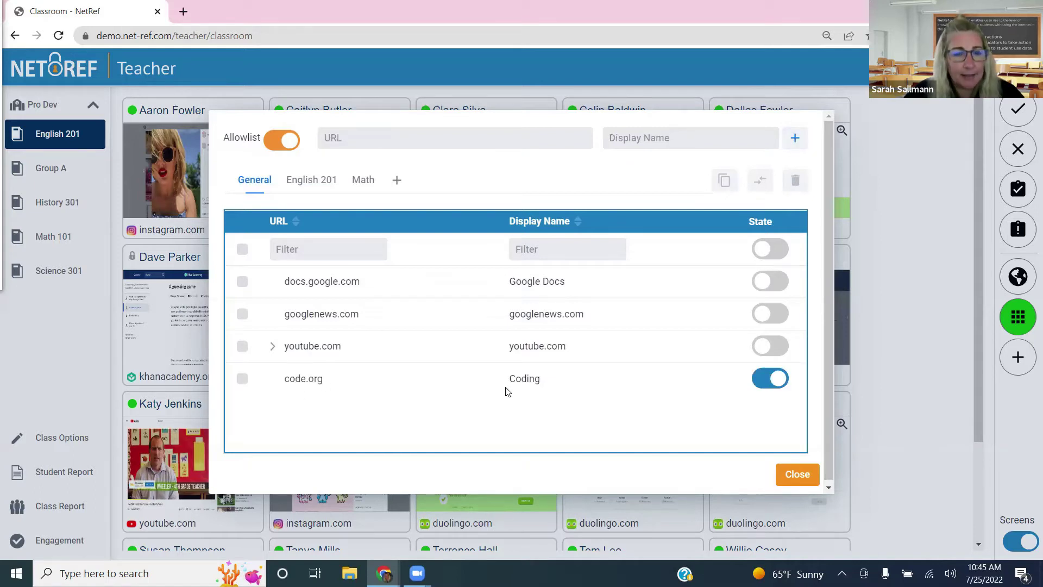
Enable googlenews.com in the General allowlist, and turn code.org off and back on.
{"action": "left_click", "coordinate": [778, 385]}
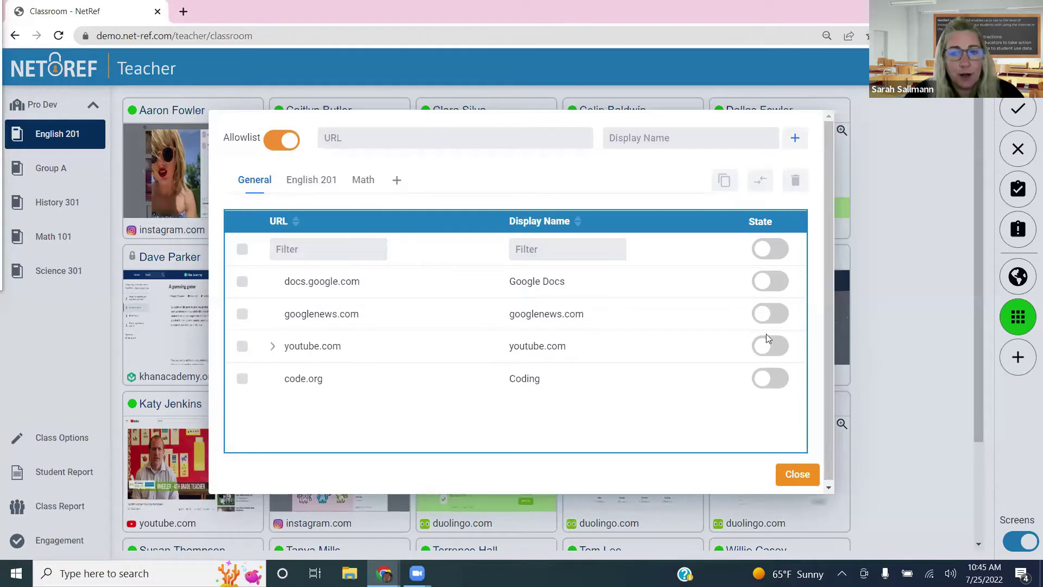
{"action": "left_click", "coordinate": [769, 314]}
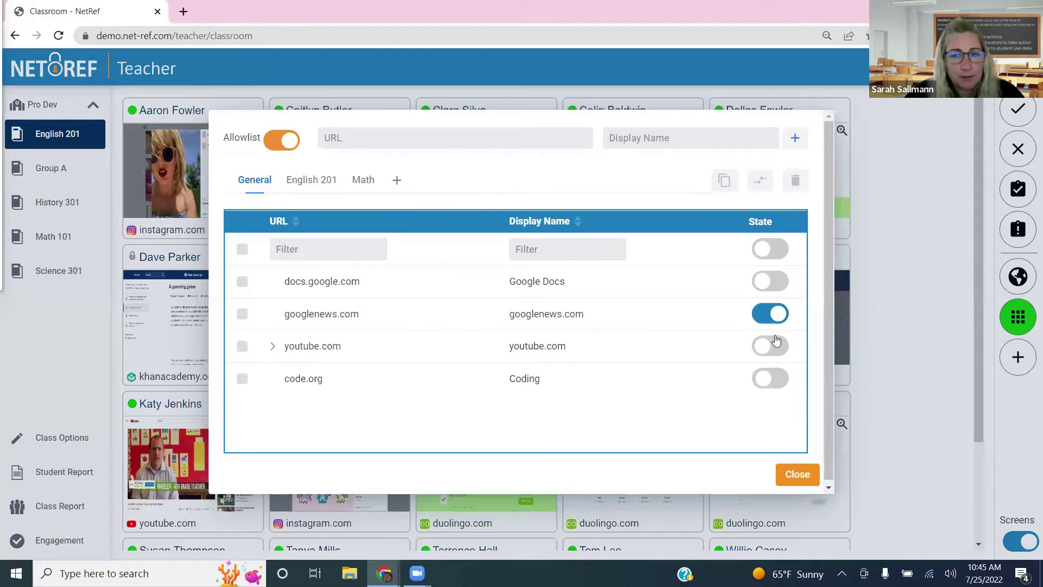
{"action": "left_click", "coordinate": [772, 386]}
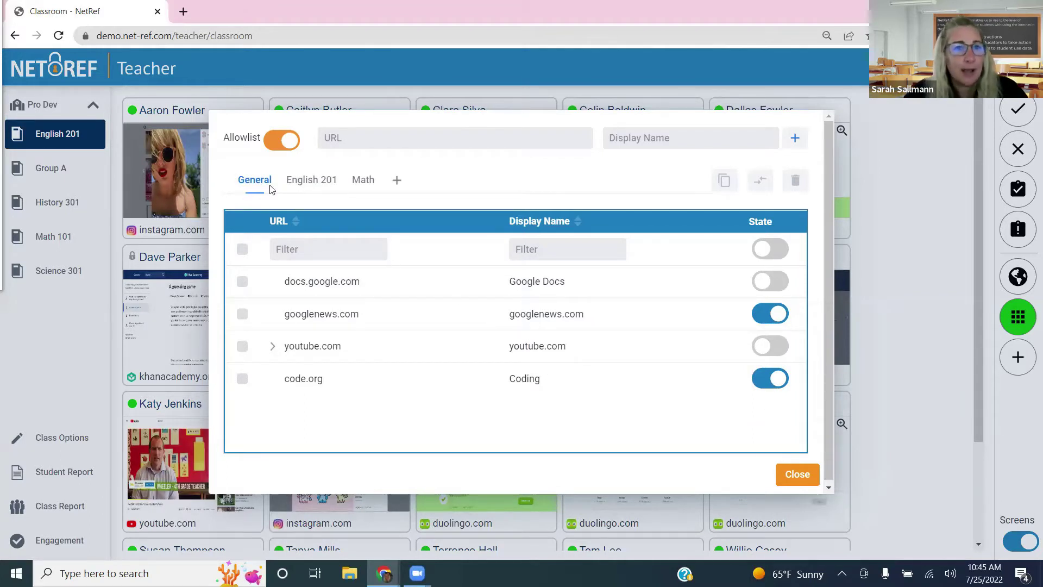
Check the English 201 and Math allowlist folders, and add a new folder, entering Test as its name.
{"action": "left_click", "coordinate": [314, 181]}
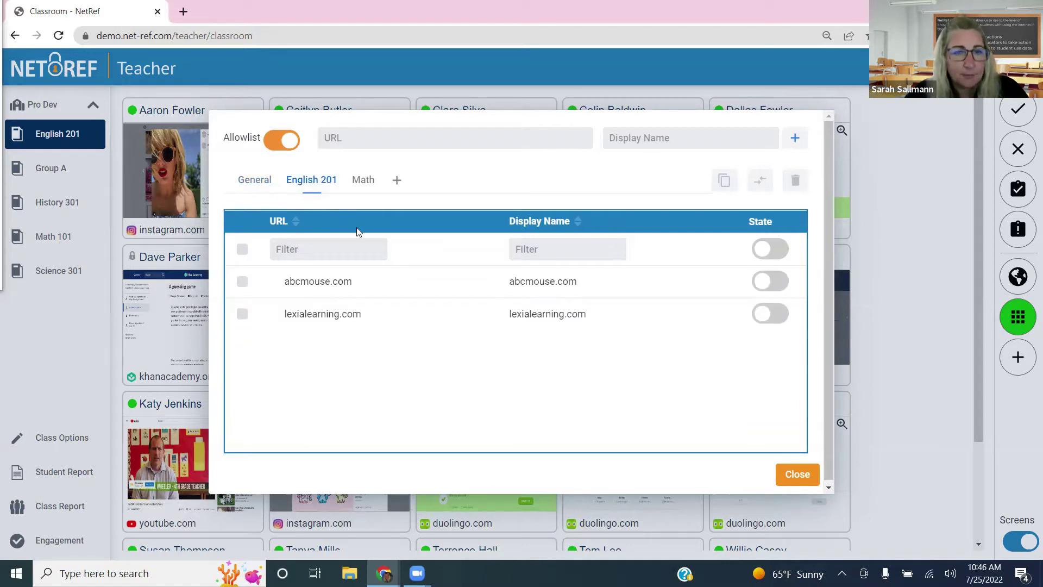
{"action": "left_click", "coordinate": [360, 181]}
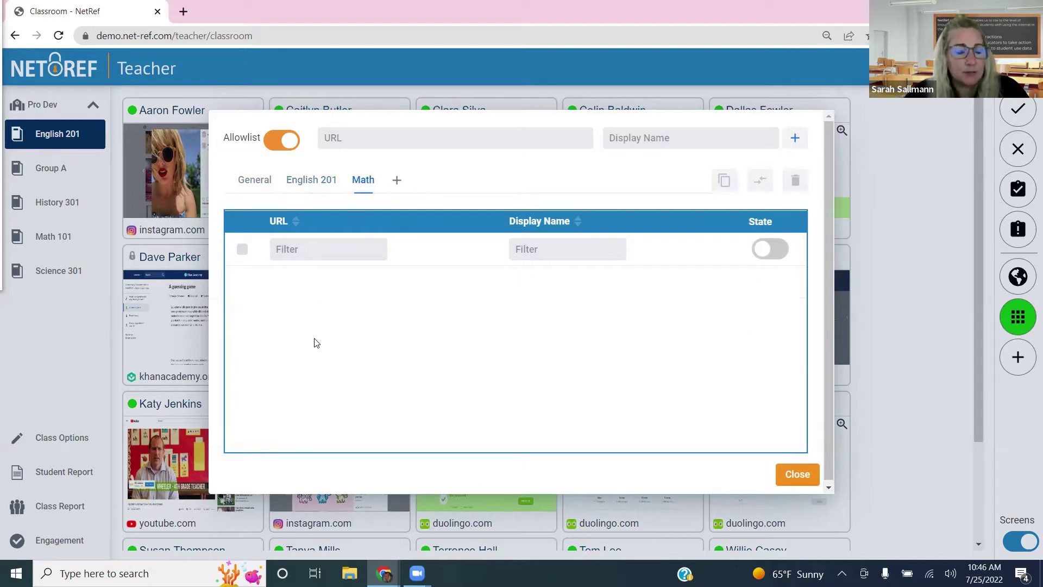
{"action": "left_click", "coordinate": [397, 182]}
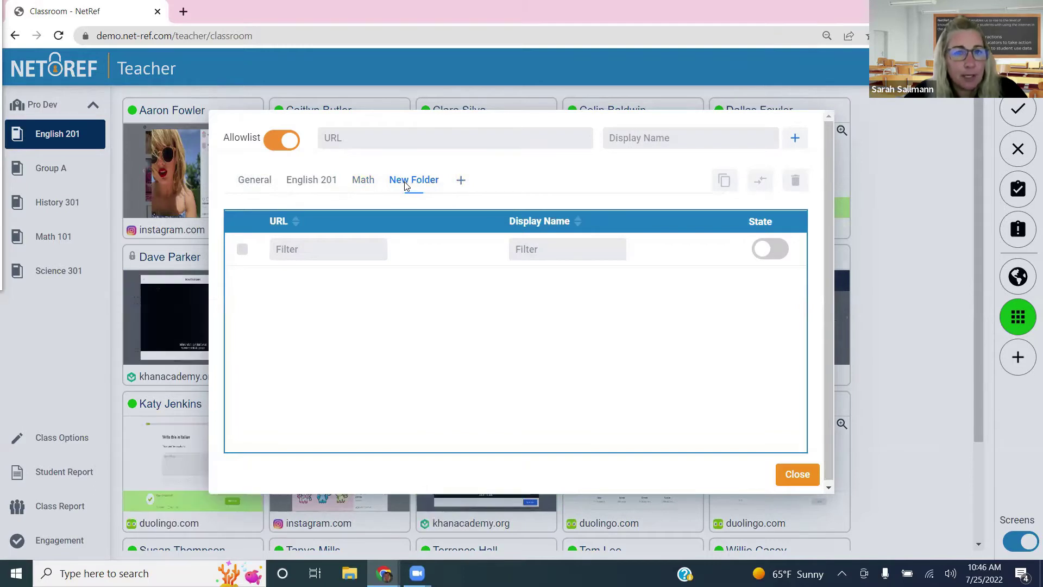
{"action": "left_click", "coordinate": [404, 183]}
{"action": "left_click_drag", "start_coordinate": [486, 303], "coordinate": [435, 303]}
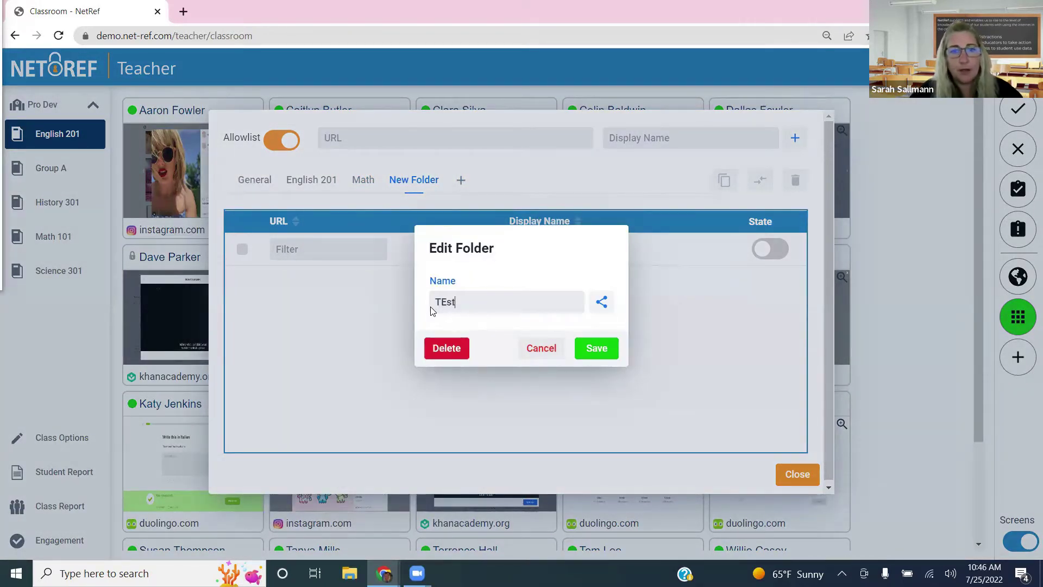
{"action": "key", "text": "BackSpace"}
{"action": "key", "text": "BackSpace"}
{"action": "key", "text": "BackSpace"}
{"action": "type", "text": "est"}
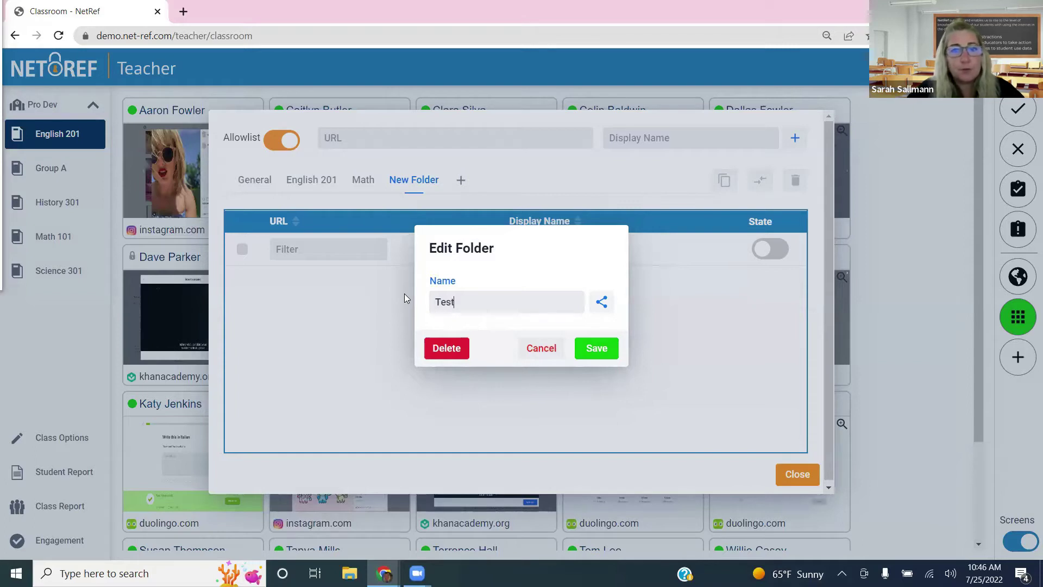
Look at the teacher choices for sharing the new folder, cancel the sharing and delete the folder.
{"action": "left_click", "coordinate": [604, 300]}
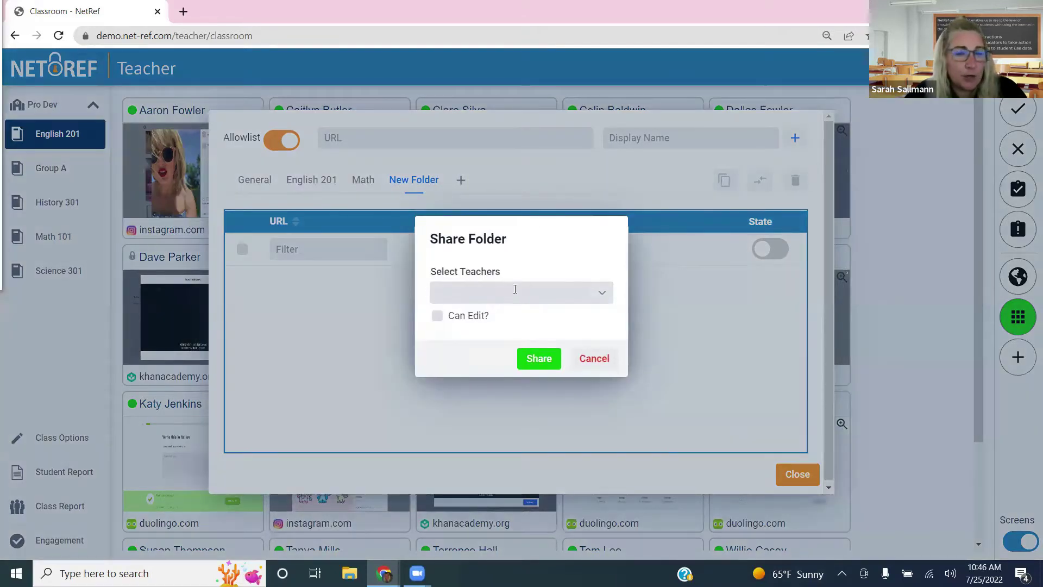
{"action": "left_click", "coordinate": [601, 293]}
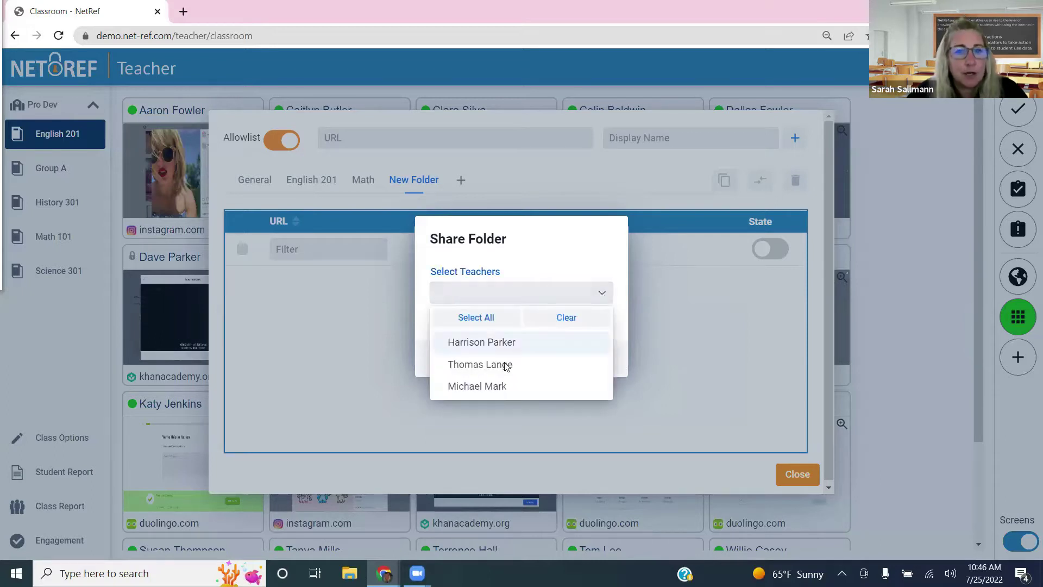
{"action": "left_click", "coordinate": [624, 331]}
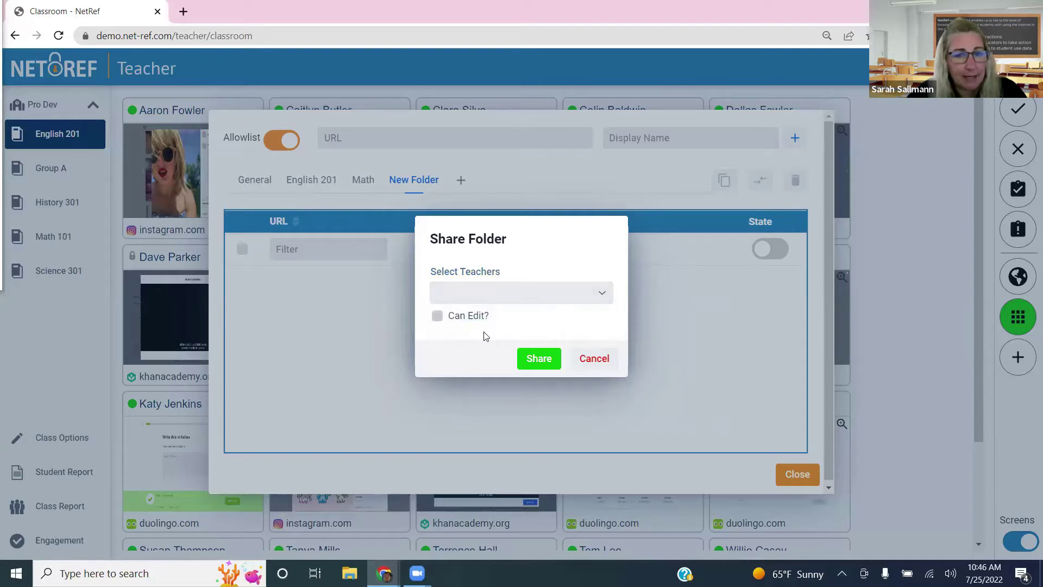
{"action": "left_click", "coordinate": [595, 359]}
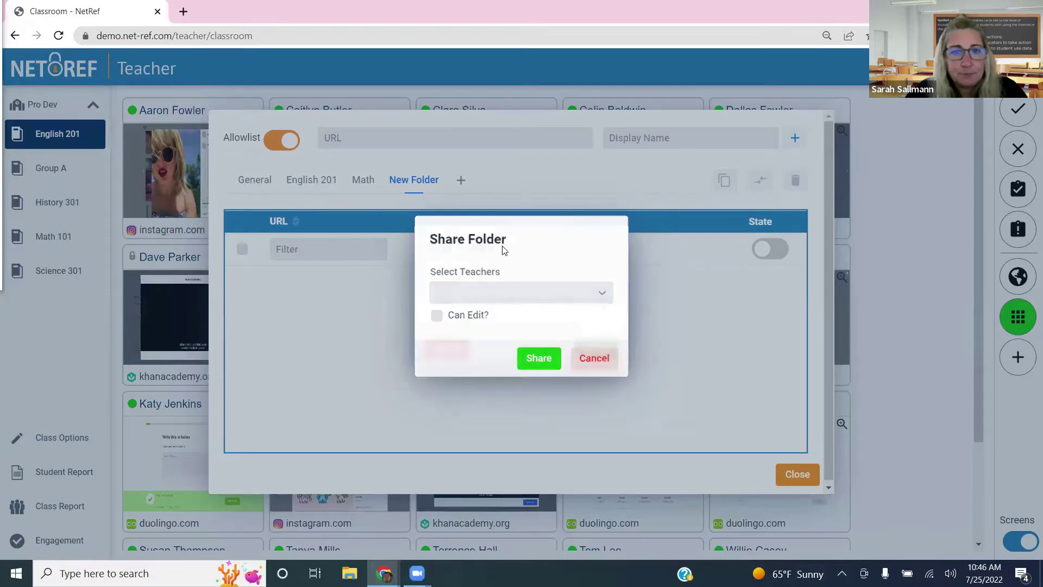
{"action": "left_click", "coordinate": [451, 357]}
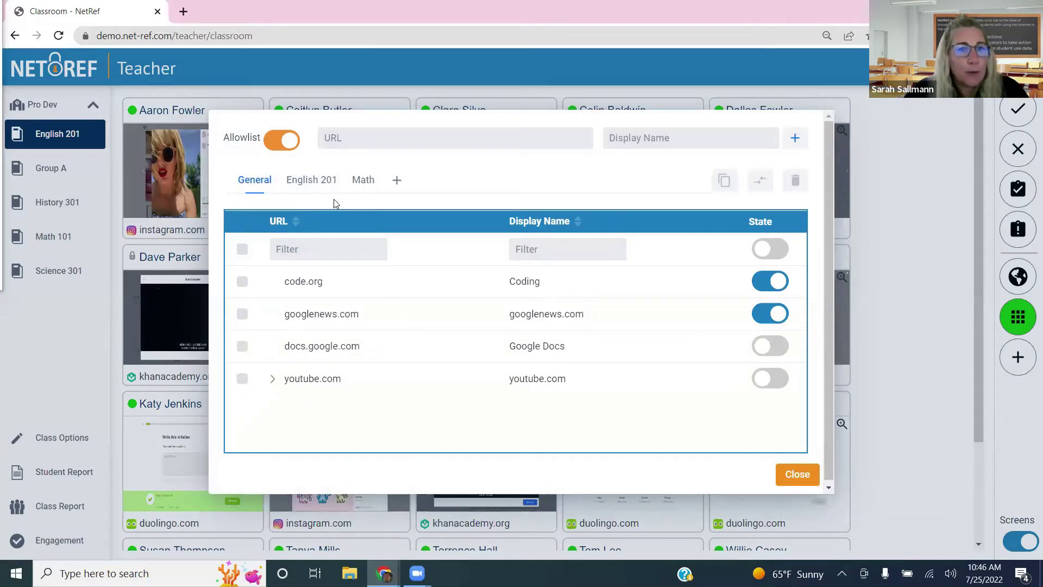
Select the docs.google.com and youtube.com entries in the General folder in turn, and clear each selection.
{"action": "left_click", "coordinate": [365, 179]}
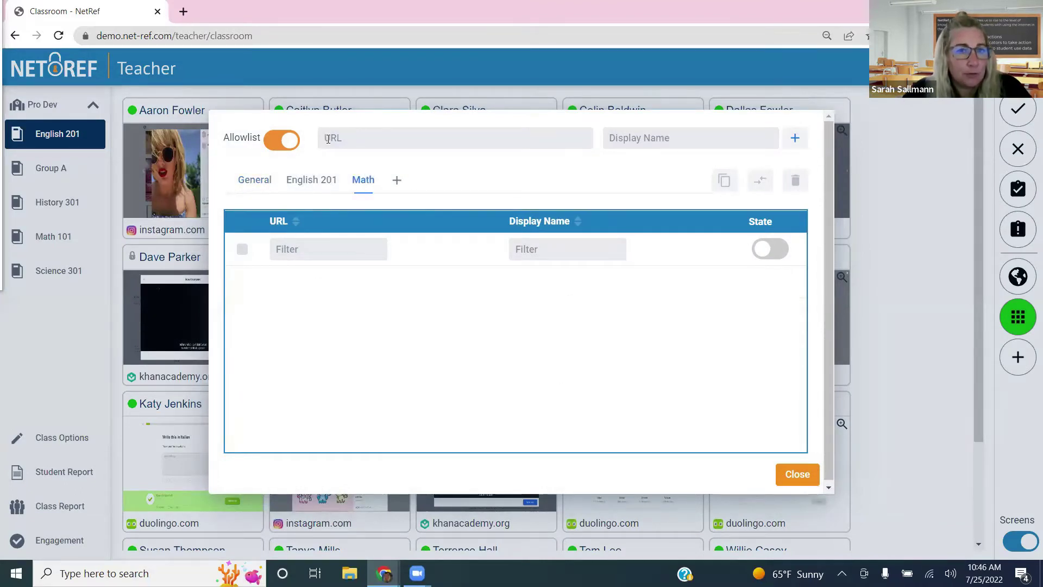
{"action": "left_click", "coordinate": [252, 184]}
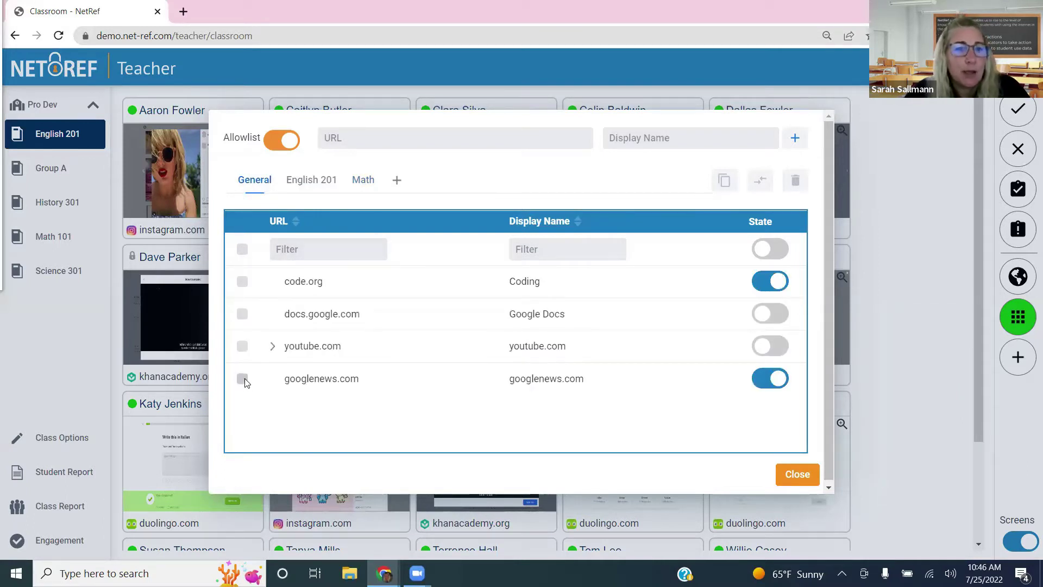
{"action": "left_click", "coordinate": [242, 314]}
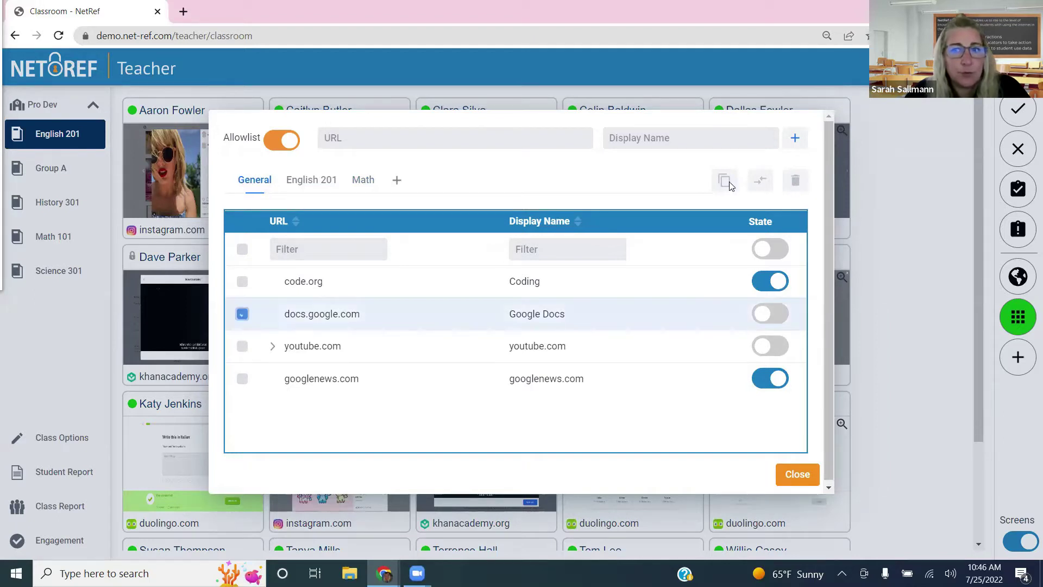
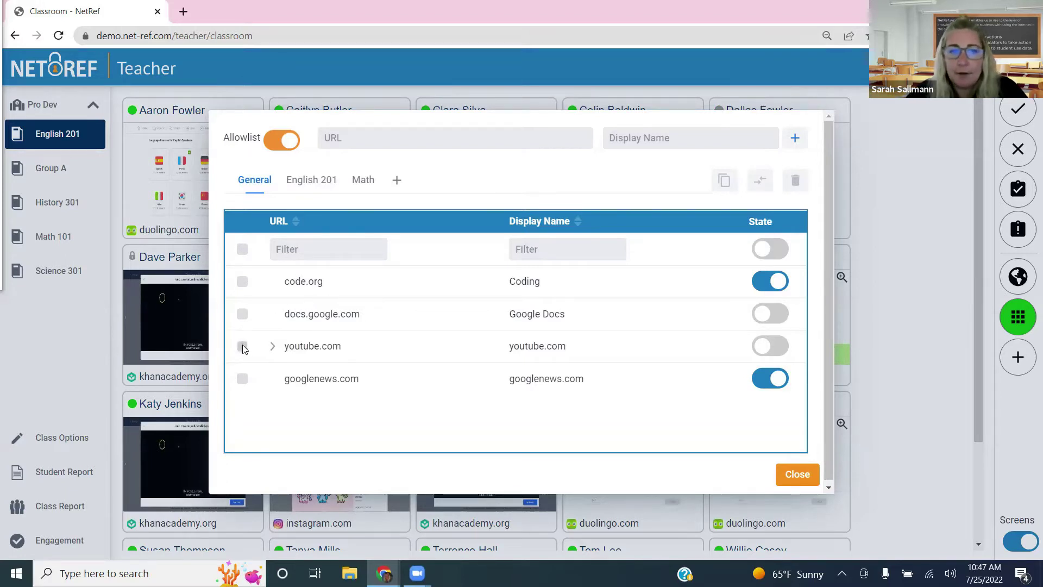
{"action": "left_click", "coordinate": [242, 345]}
{"action": "left_click", "coordinate": [242, 346]}
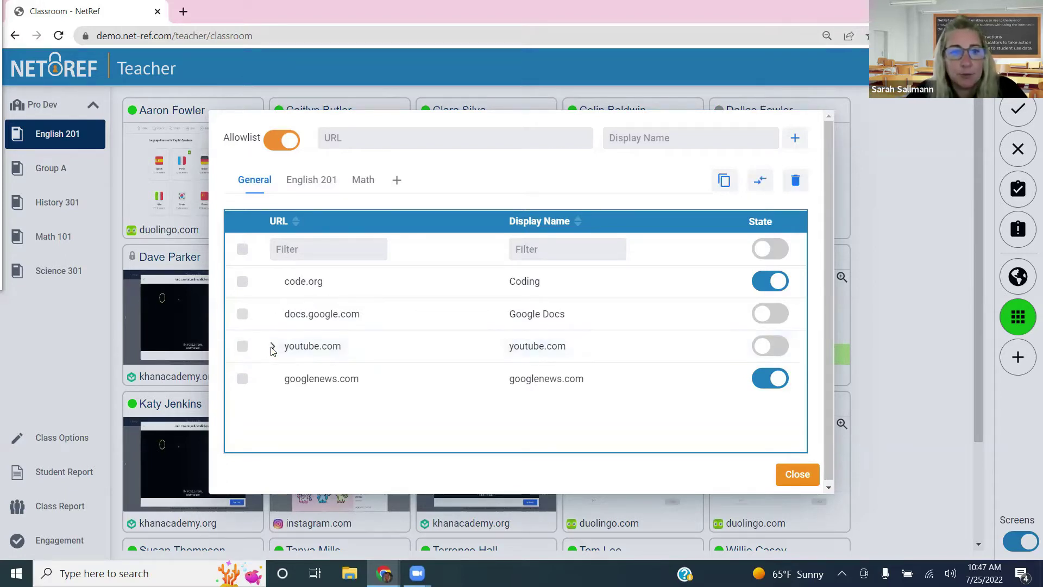
Copy the URL of the Math video listed under youtube.com in the General allowlist, and delete that video's entry.
{"action": "left_click", "coordinate": [275, 348]}
{"action": "left_click_drag", "start_coordinate": [303, 380], "coordinate": [466, 387]}
{"action": "key", "text": "ctrl+c"}
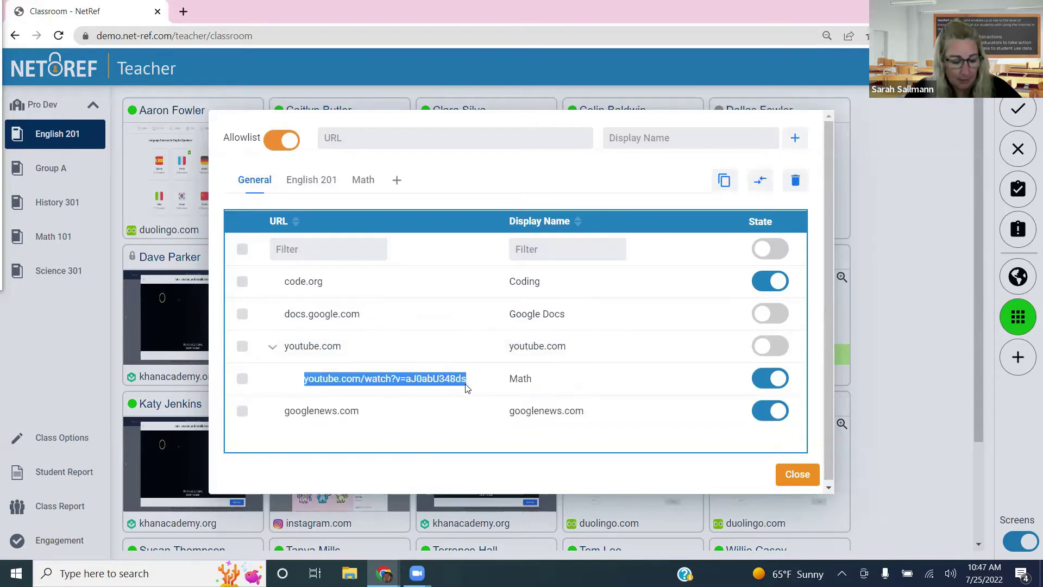
{"action": "left_click", "coordinate": [243, 378]}
{"action": "left_click", "coordinate": [795, 180]}
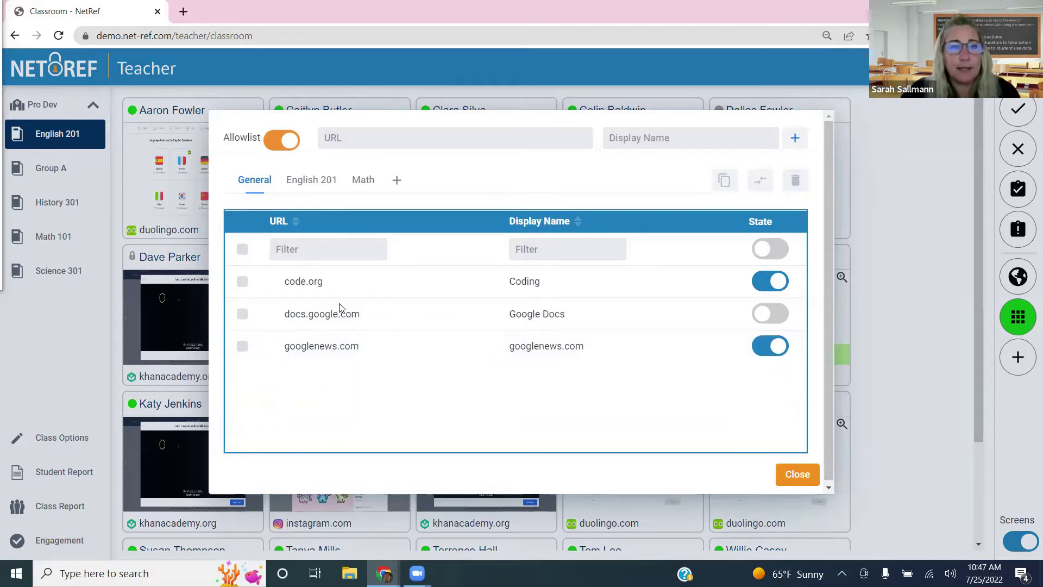
Add the copied URL youtube.com/watch?v=aJ0abU348ds to the General allowlist with the display name Math.
{"action": "left_click", "coordinate": [339, 141]}
{"action": "key", "text": "ctrl+v"}
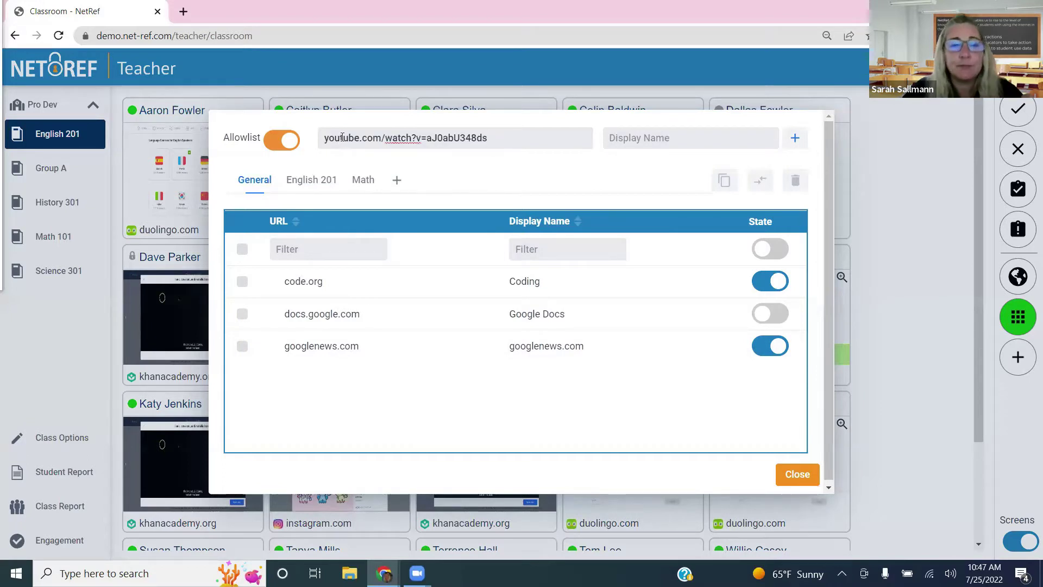
{"action": "left_click", "coordinate": [711, 139]}
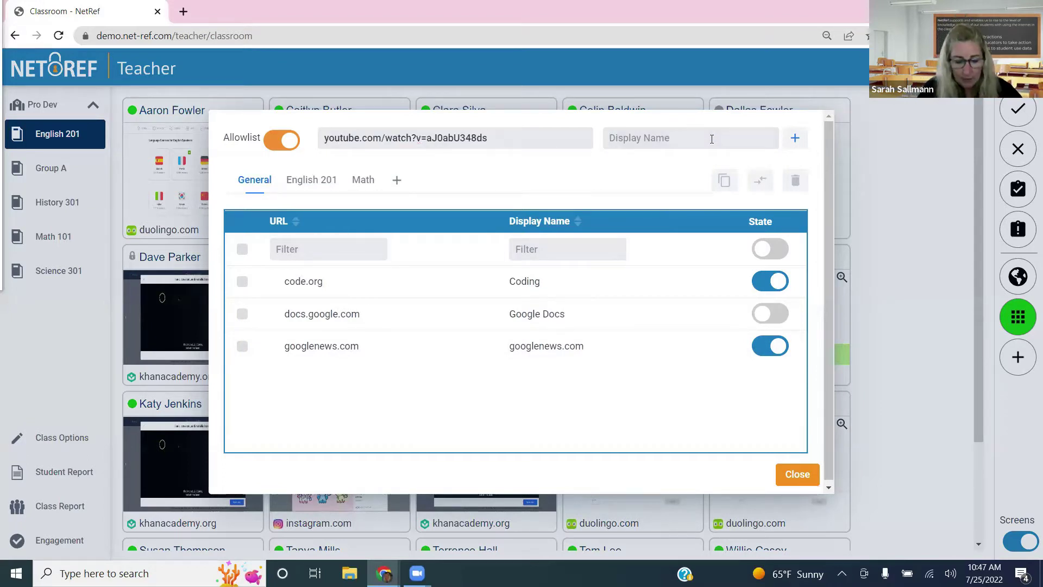
{"action": "type", "text": "Math"}
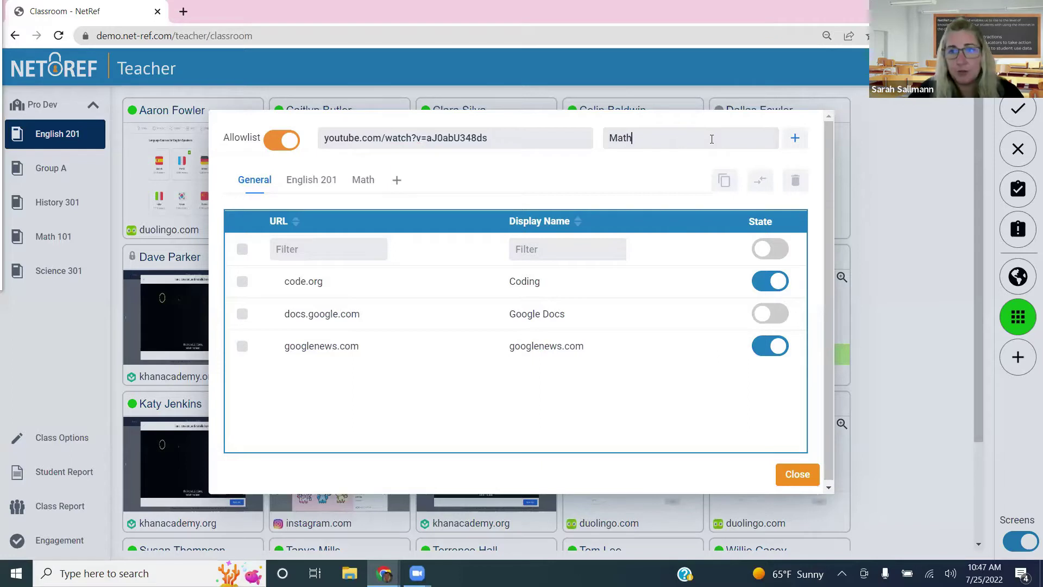
{"action": "left_click", "coordinate": [795, 139]}
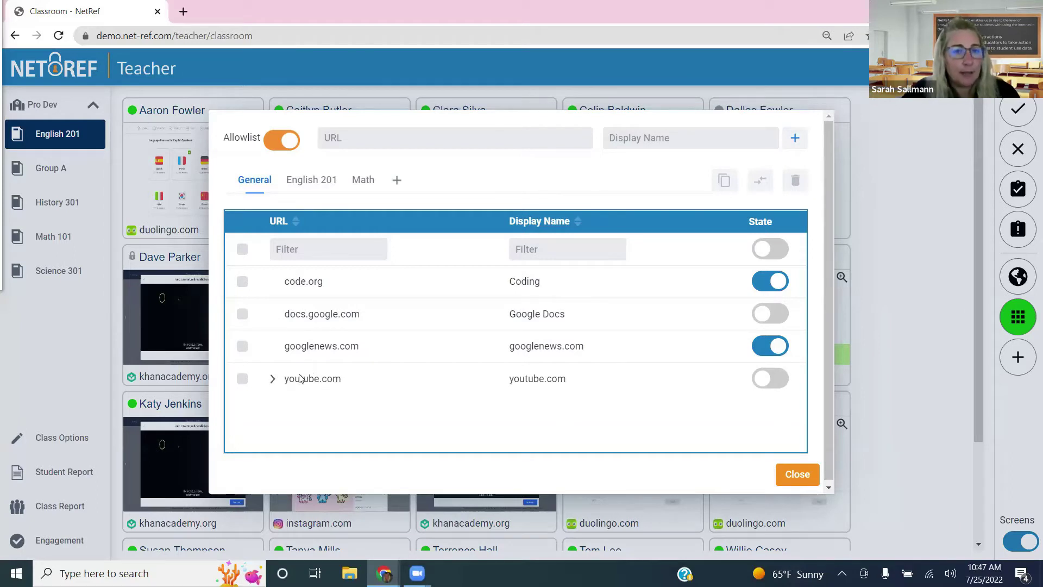
Expand youtube.com in the General allowlist, turn the whole site on and back off, and leave its Math video enabled.
{"action": "left_click", "coordinate": [272, 378]}
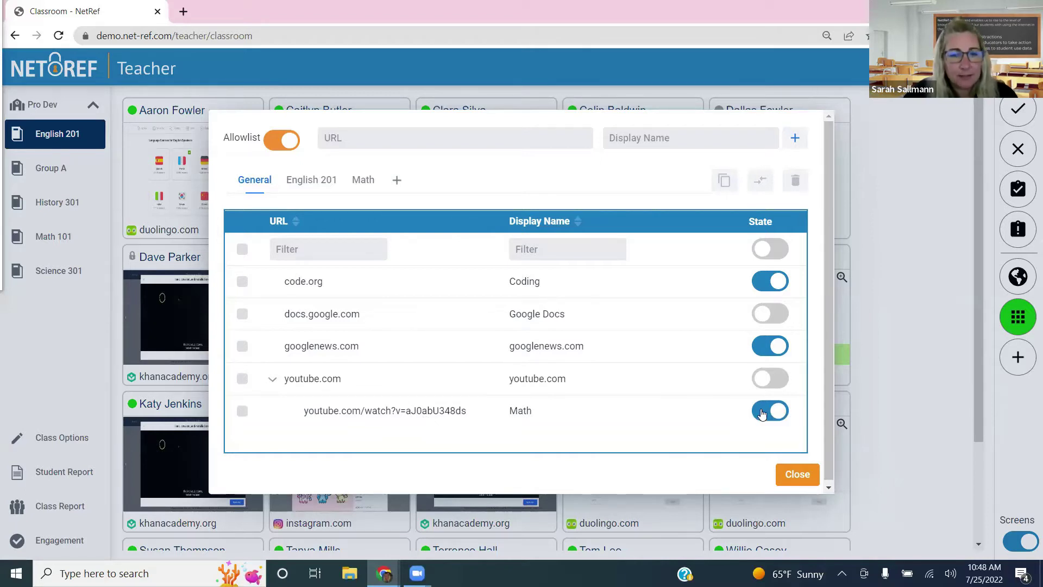
{"action": "left_click", "coordinate": [771, 379]}
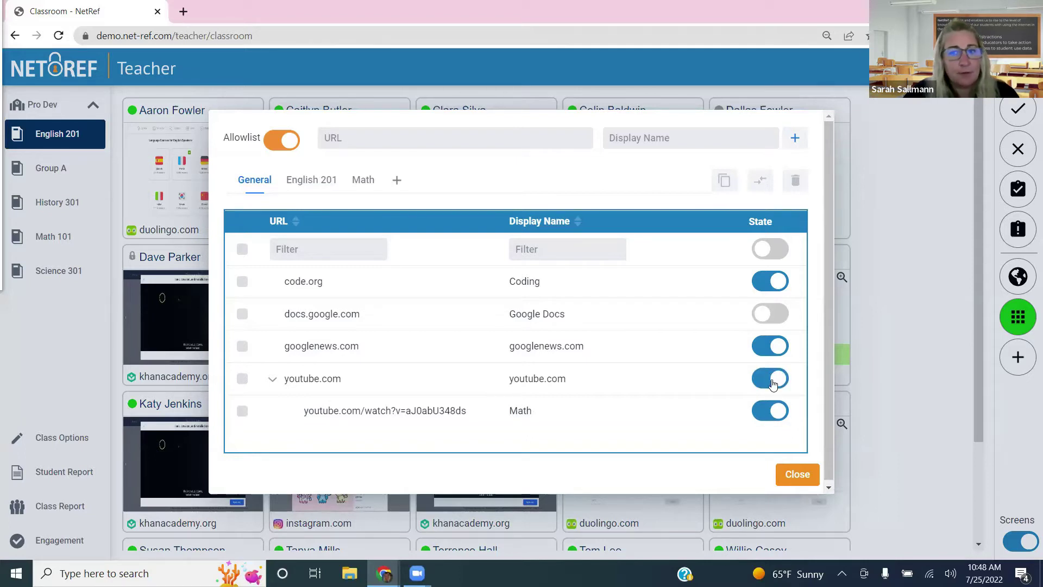
{"action": "left_click", "coordinate": [773, 378]}
{"action": "left_click", "coordinate": [773, 412]}
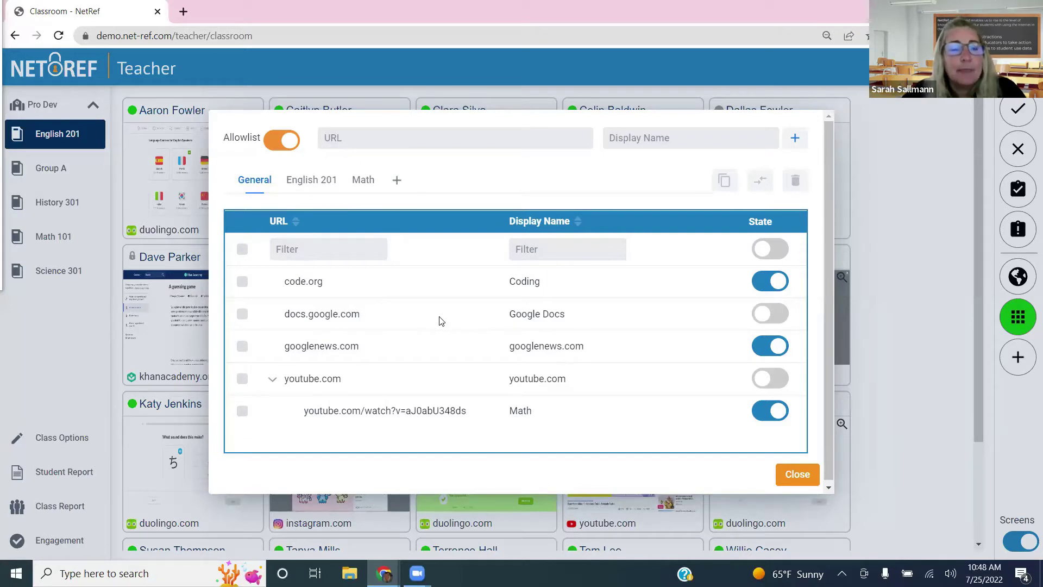
Enable instagram.com in the General blocklist and return to the allowlist.
{"action": "left_click", "coordinate": [282, 142]}
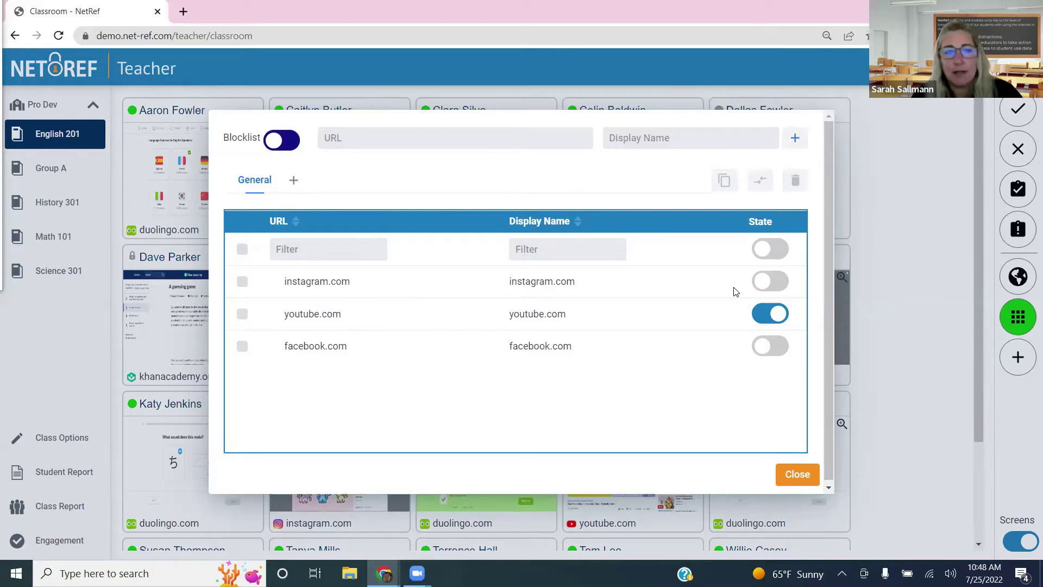
{"action": "left_click", "coordinate": [774, 282]}
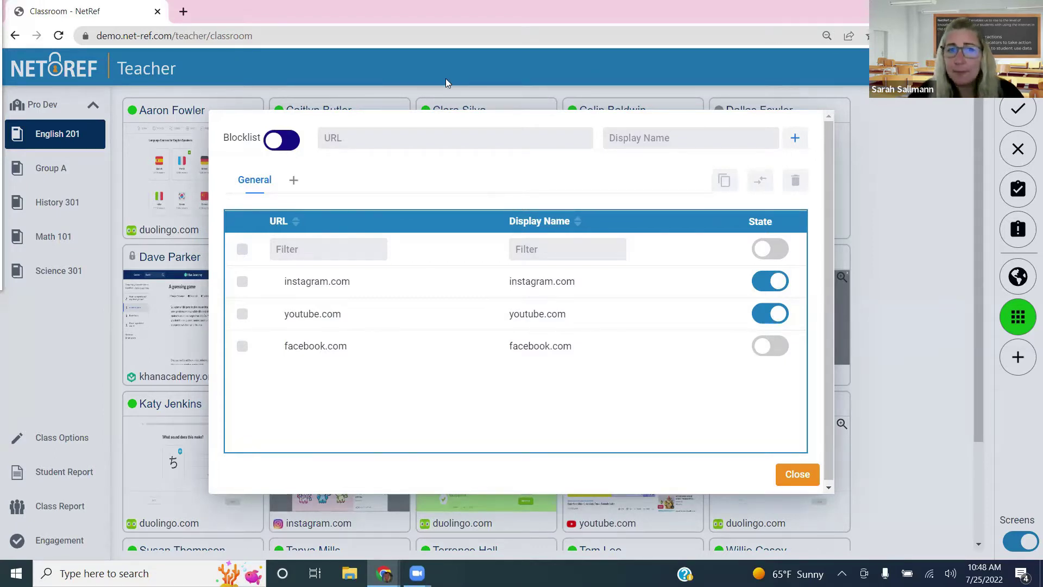
{"action": "left_click", "coordinate": [280, 140]}
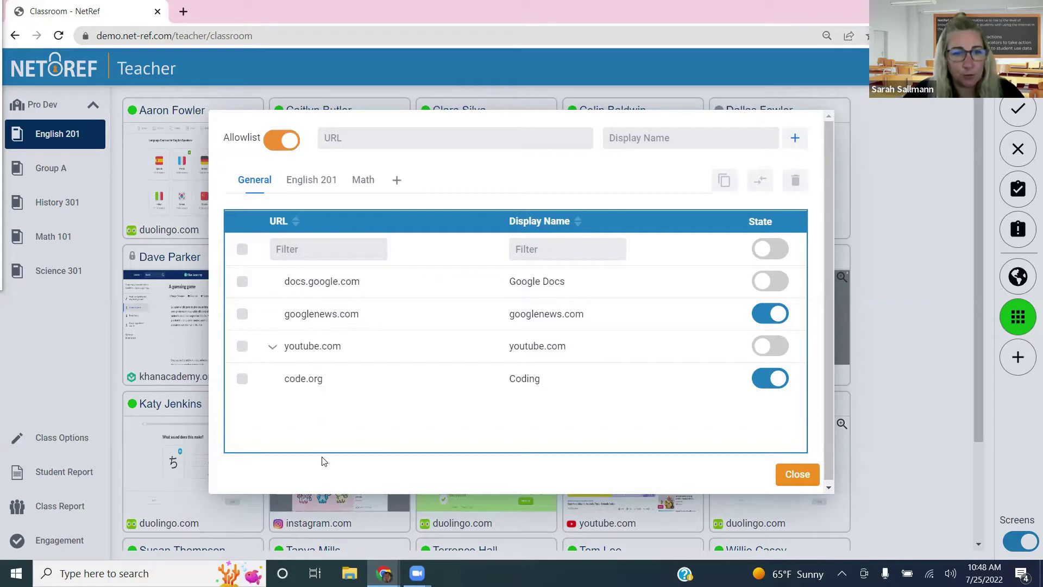
Check the English 201 and Math allowlist folders, and turn off code.org in the General folder.
{"action": "left_click", "coordinate": [312, 184]}
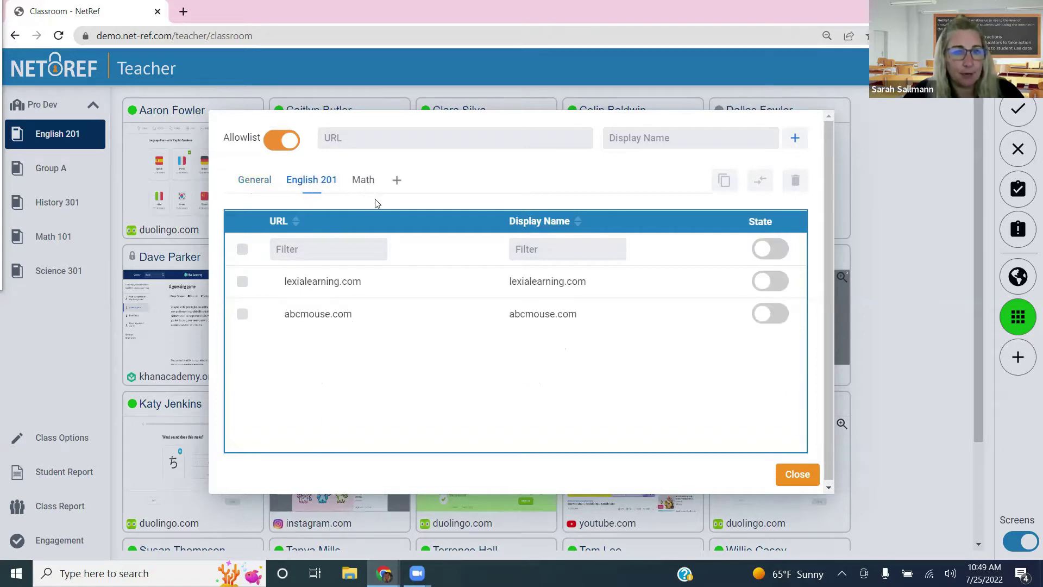
{"action": "left_click", "coordinate": [366, 185]}
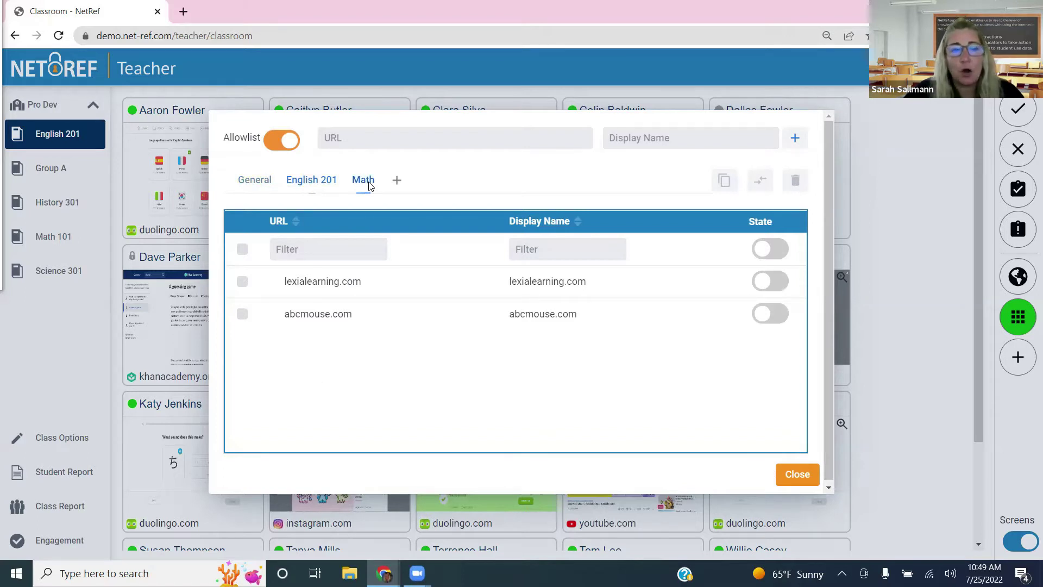
{"action": "left_click", "coordinate": [304, 181]}
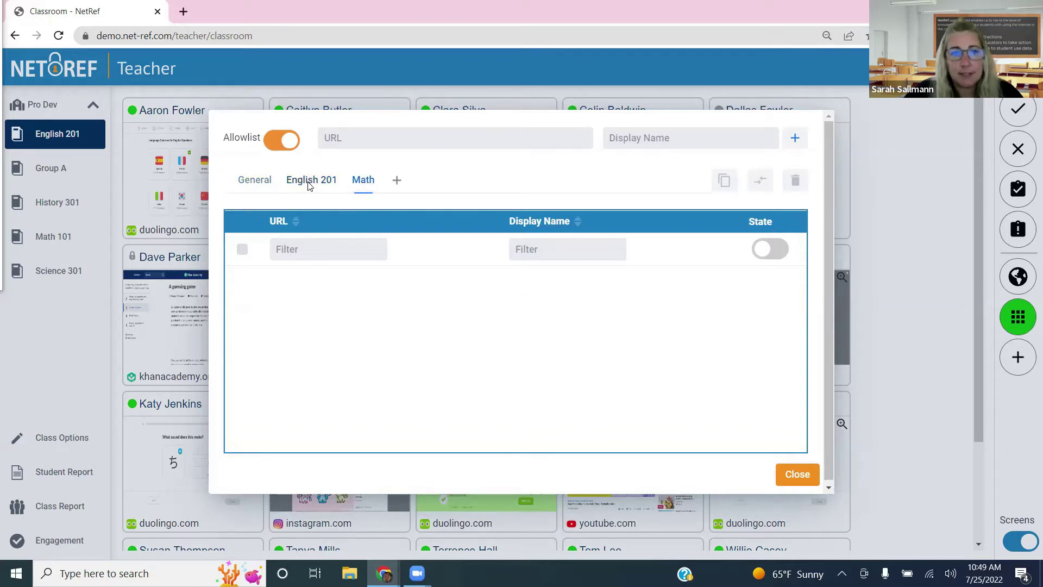
{"action": "left_click", "coordinate": [256, 185]}
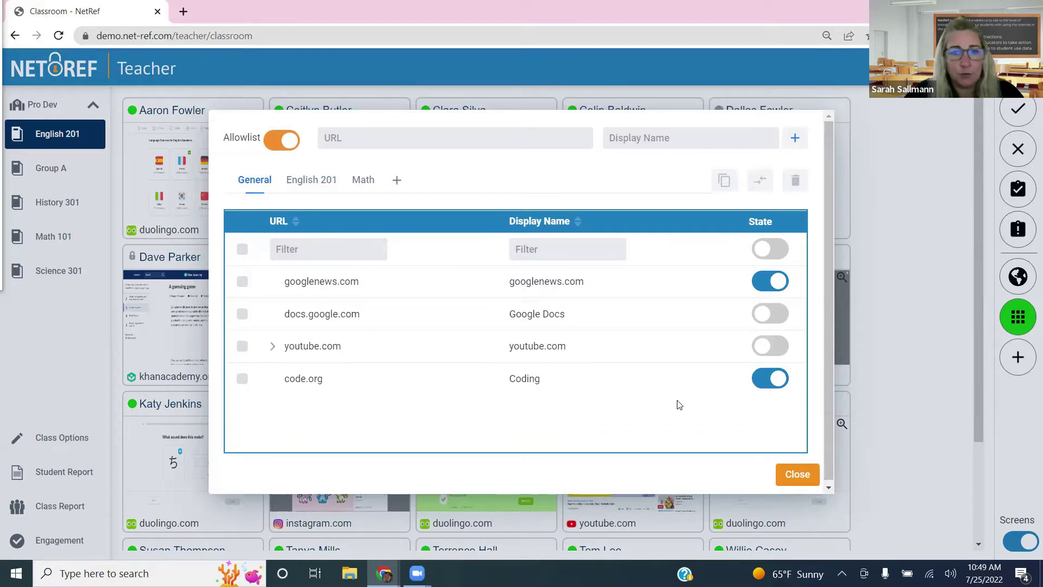
{"action": "left_click", "coordinate": [776, 382]}
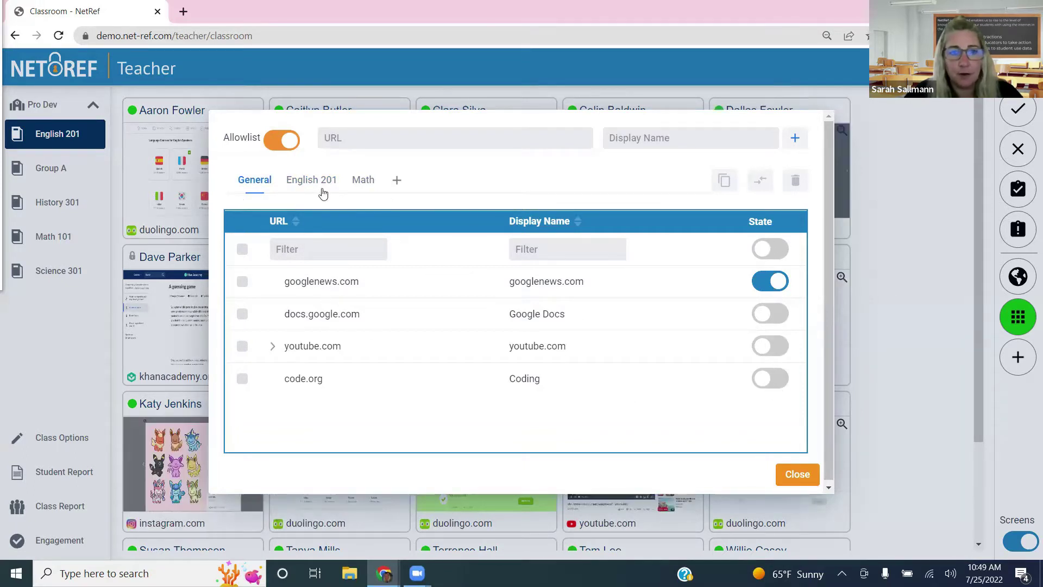
Review the site states in the English 201, Math and General allowlist folders, and close the site lists.
{"action": "left_click", "coordinate": [302, 185]}
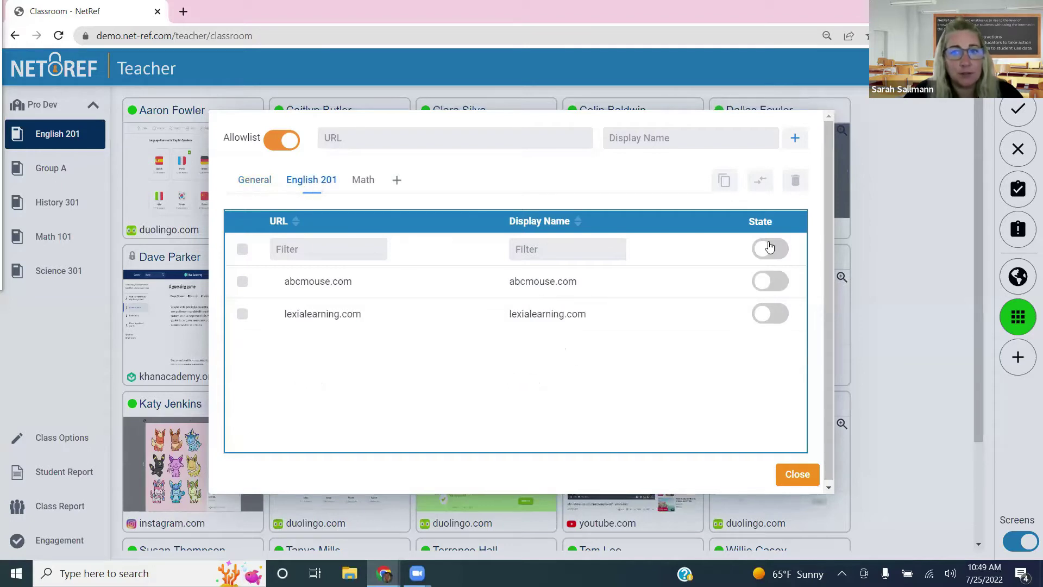
{"action": "left_click", "coordinate": [364, 179]}
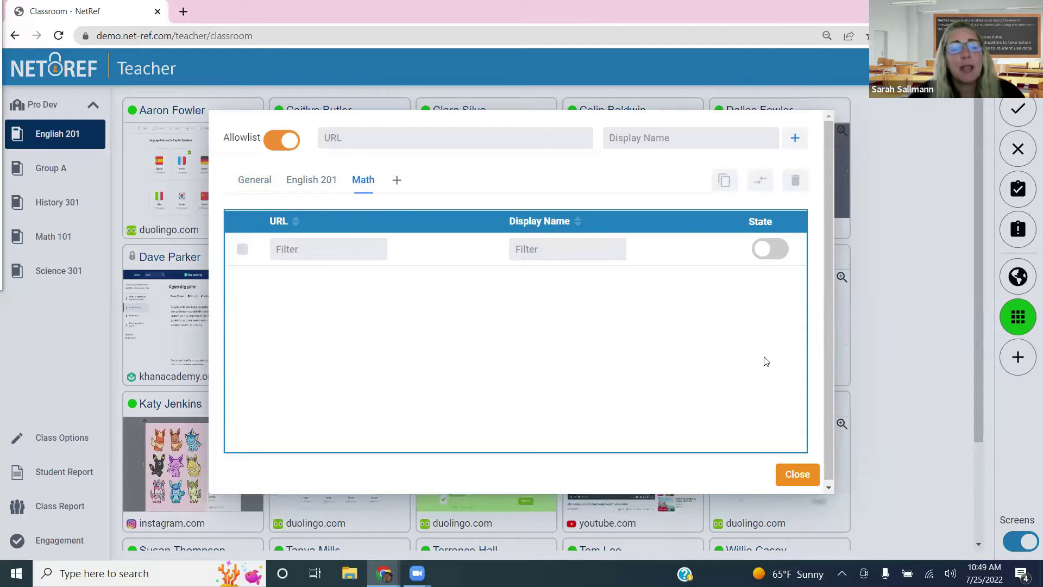
{"action": "left_click", "coordinate": [256, 181]}
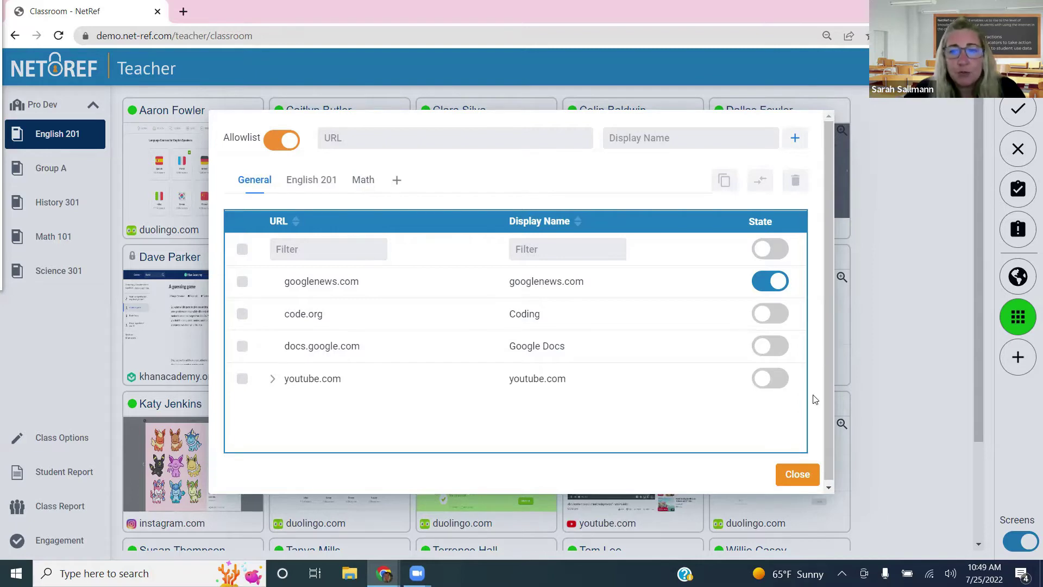
{"action": "left_click", "coordinate": [795, 471]}
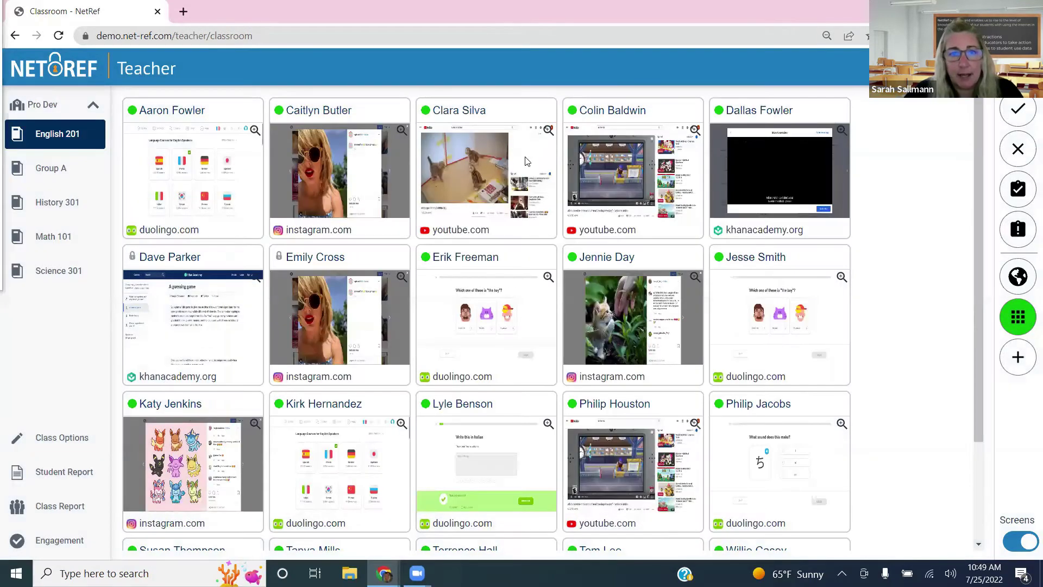
Look at the sites available to push to the third student in the first row, and close the choice without pushing one.
{"action": "mouse_move", "coordinate": [483, 142]}
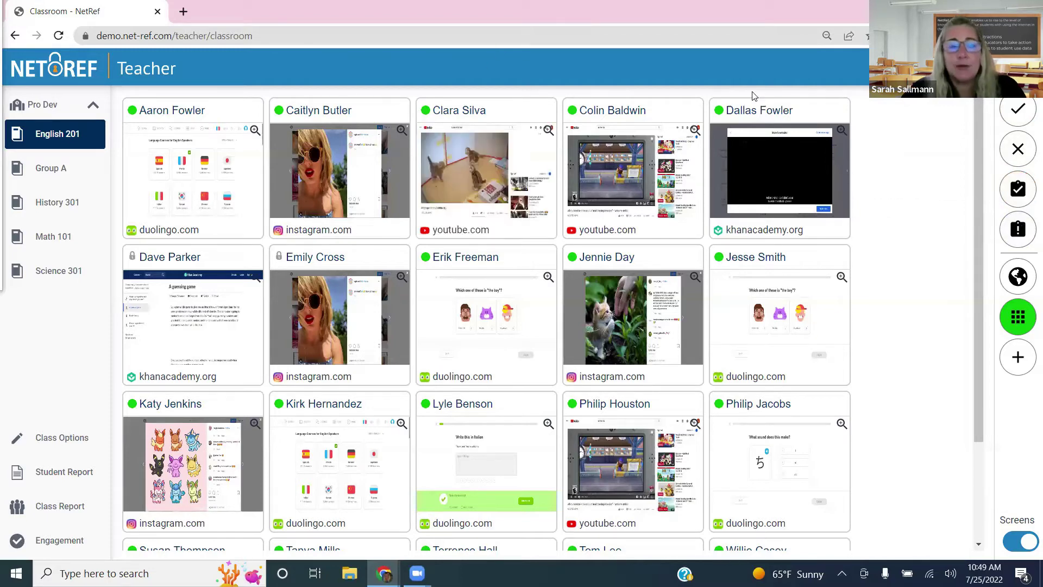
{"action": "right_click", "coordinate": [472, 134]}
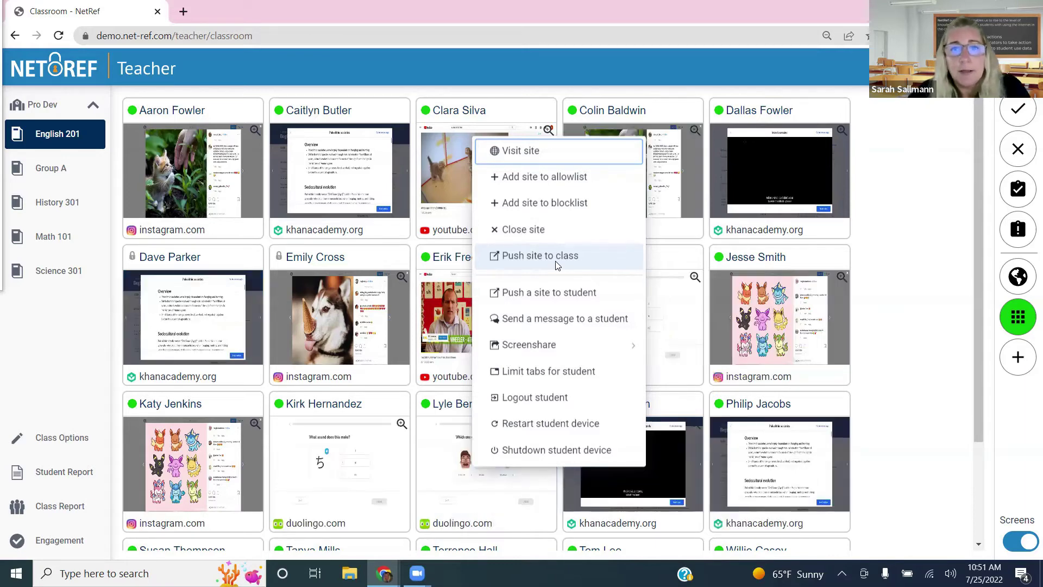
{"action": "left_click", "coordinate": [546, 293]}
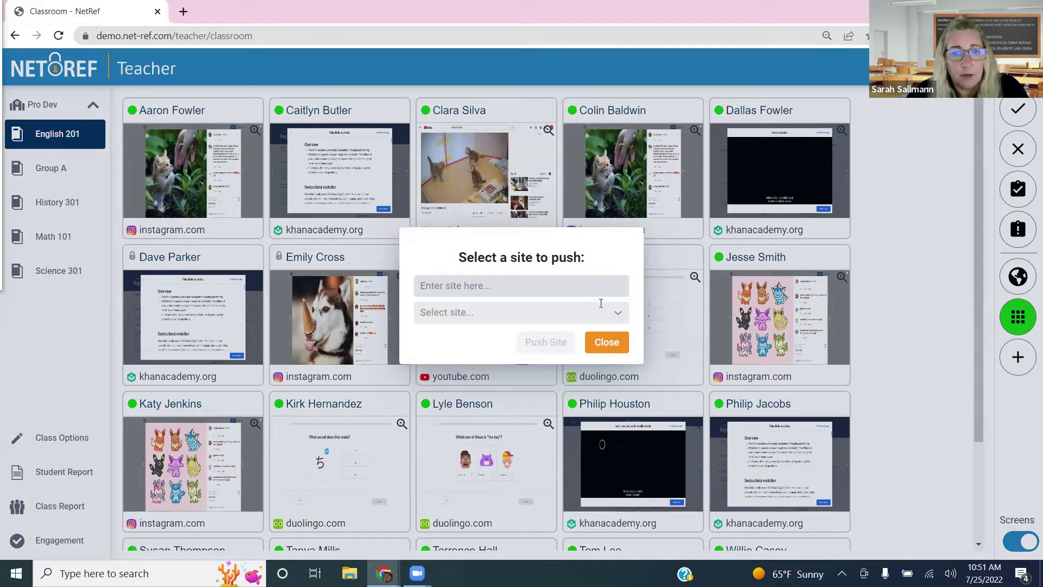
{"action": "left_click", "coordinate": [624, 313]}
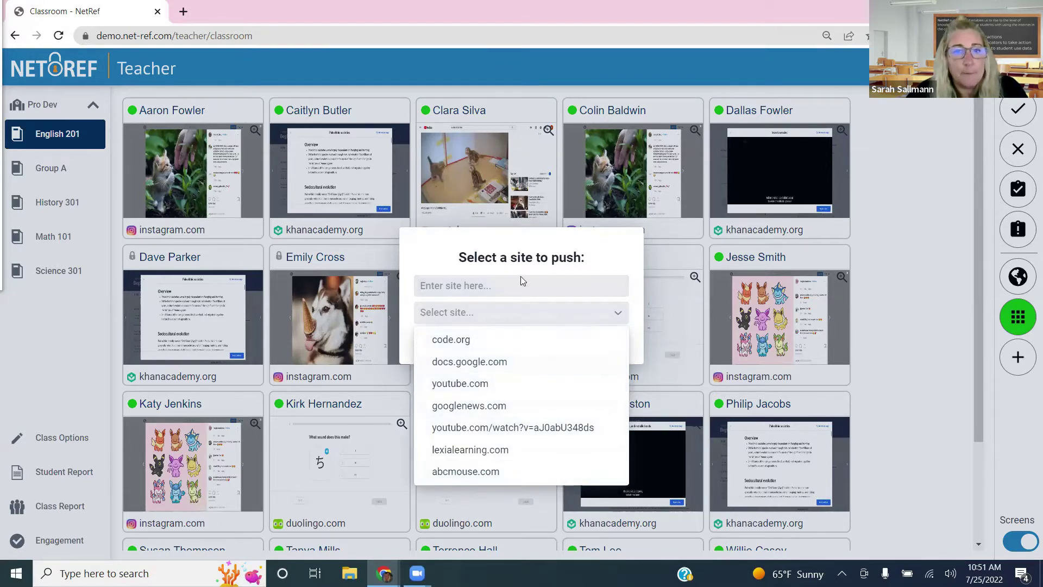
{"action": "left_click", "coordinate": [443, 253]}
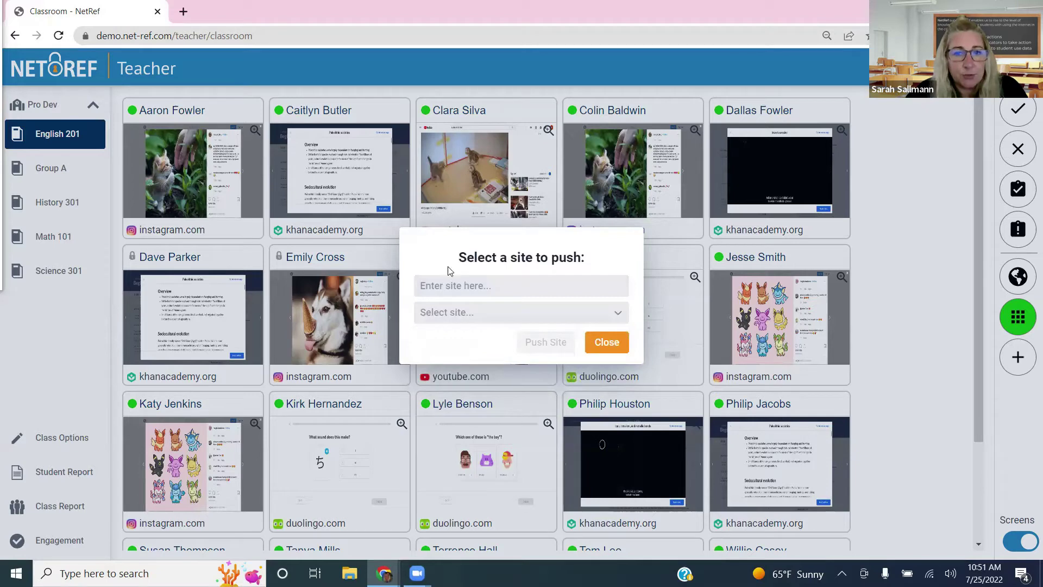
{"action": "left_click", "coordinate": [605, 340]}
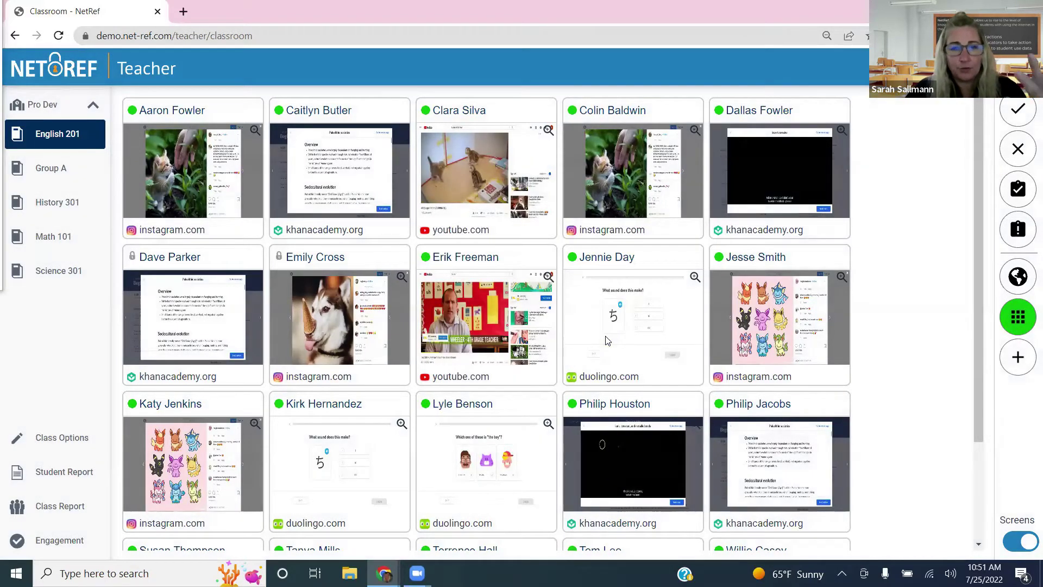
View the screenshare options for the third student in the first row, and limit that student to 4 tabs.
{"action": "right_click", "coordinate": [453, 170]}
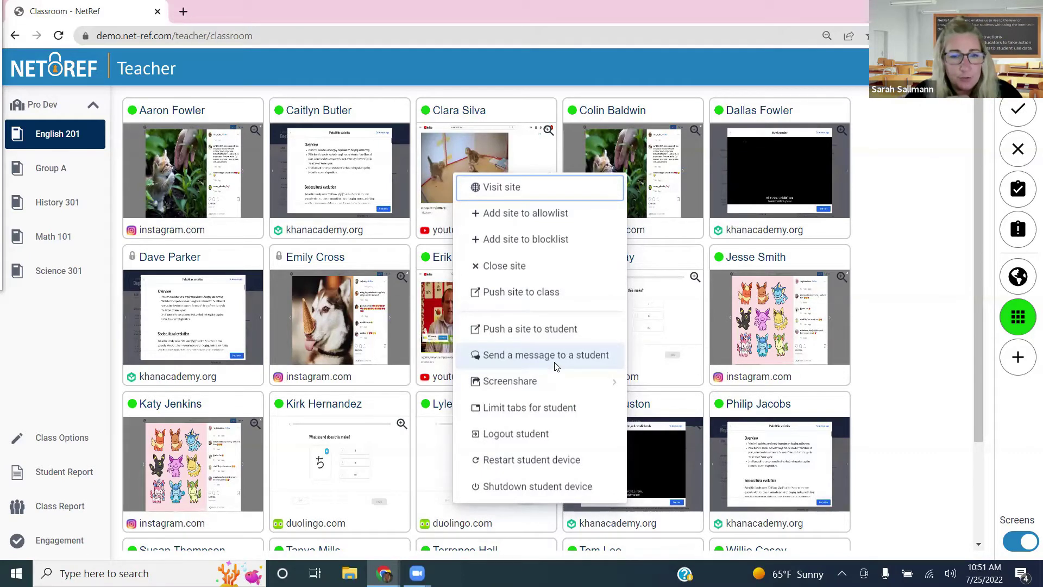
{"action": "mouse_move", "coordinate": [526, 383]}
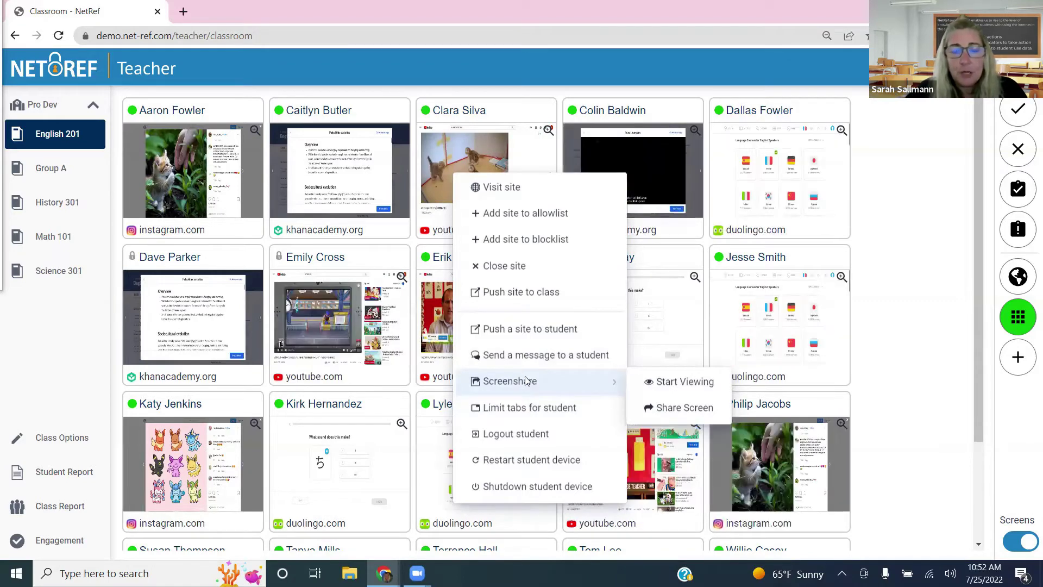
{"action": "left_click", "coordinate": [530, 408]}
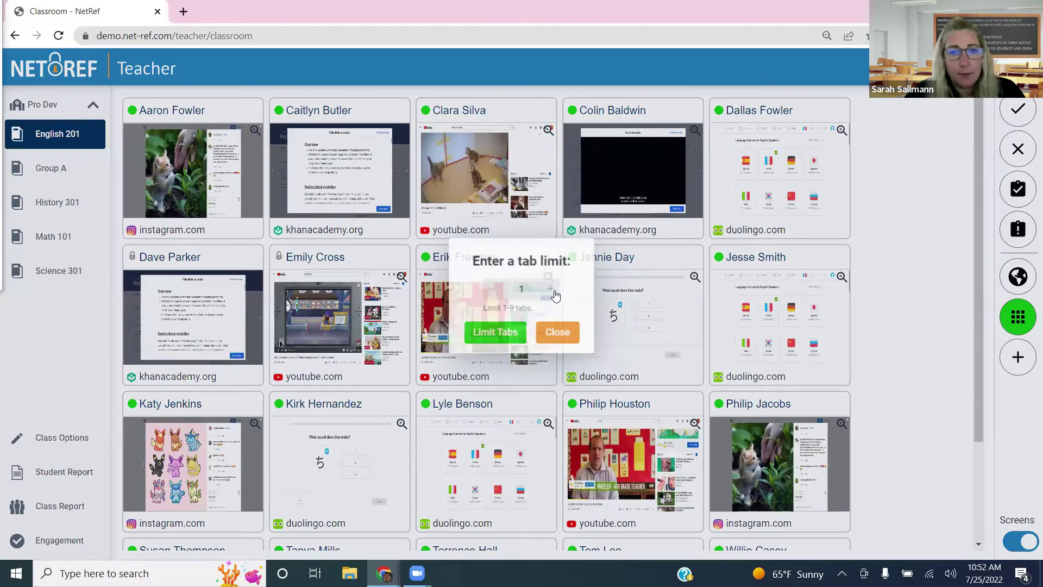
{"action": "left_click", "coordinate": [552, 293]}
{"action": "left_click", "coordinate": [552, 292]}
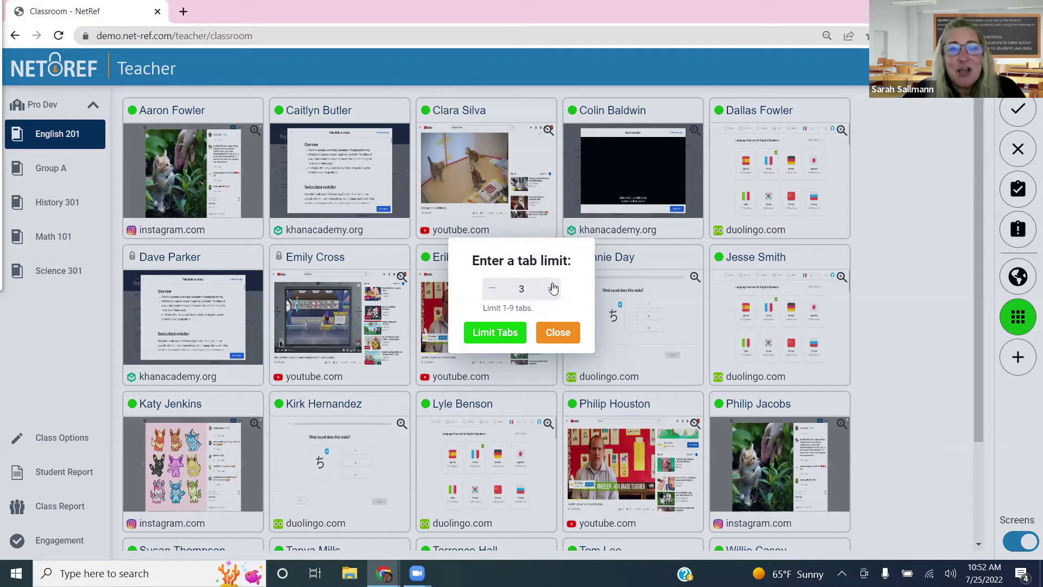
{"action": "left_click", "coordinate": [550, 293]}
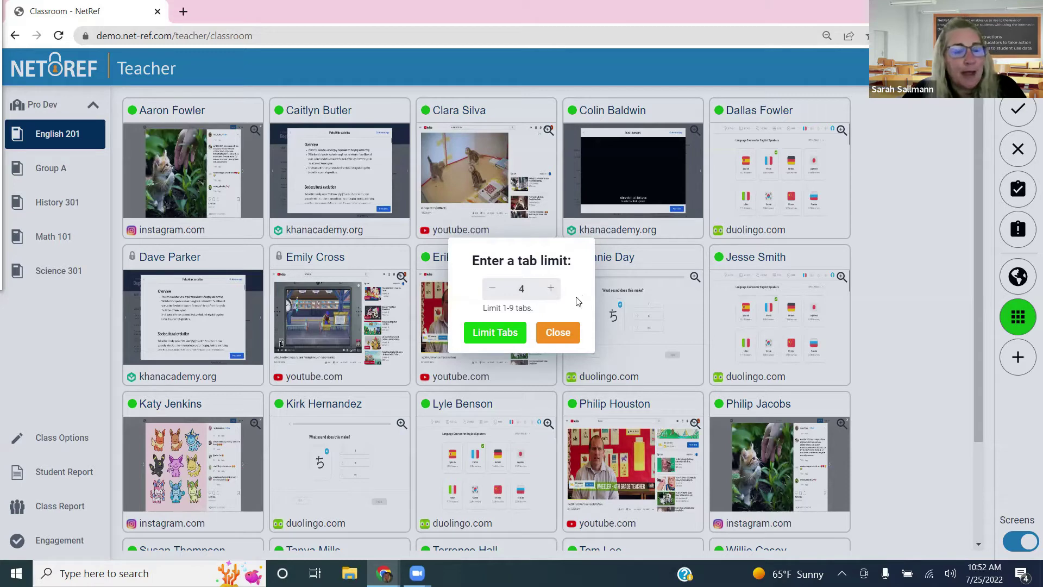
{"action": "left_click", "coordinate": [505, 334]}
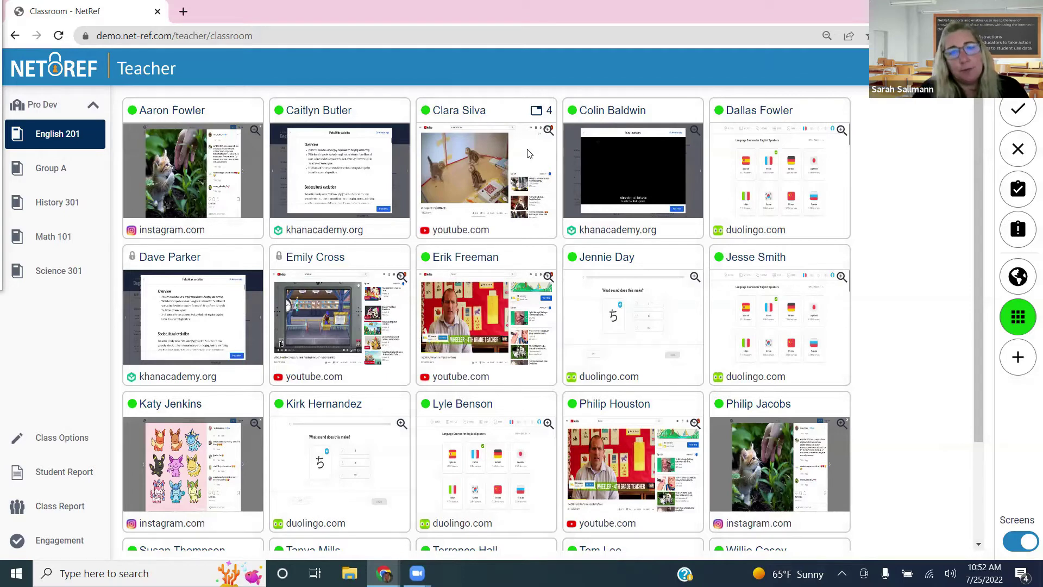
Remove the tab limit from the third student in the first row.
{"action": "right_click", "coordinate": [481, 133]}
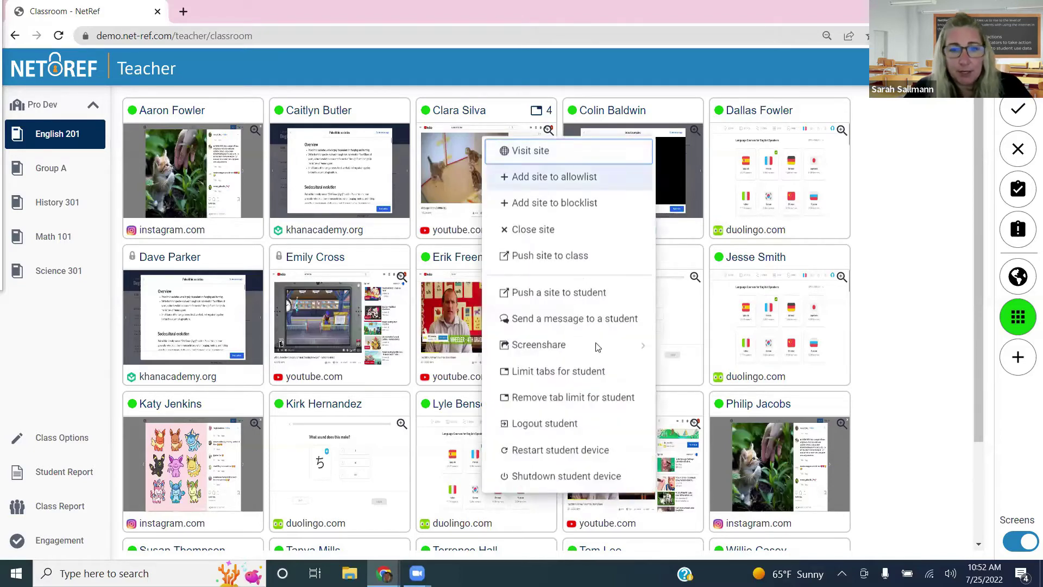
{"action": "left_click", "coordinate": [567, 403]}
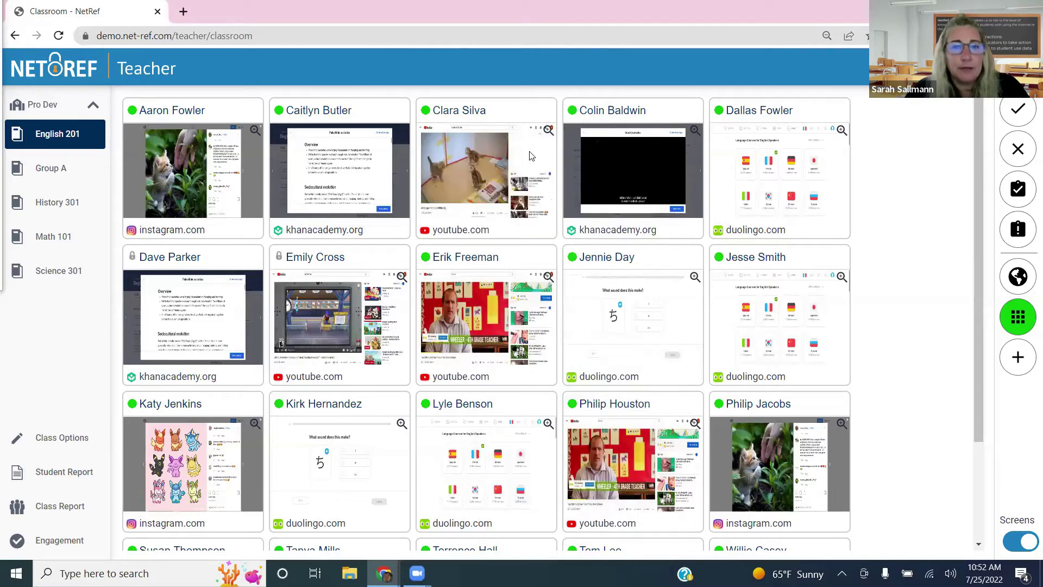
View the site and device control options for the third and fourth students in the first row, and close them without choosing any.
{"action": "right_click", "coordinate": [502, 168]}
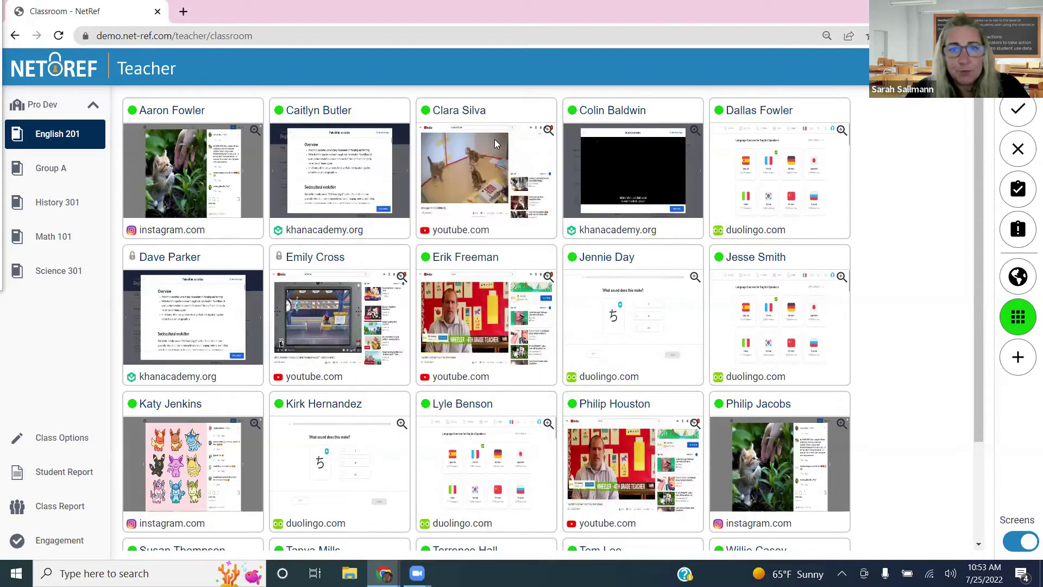
{"action": "right_click", "coordinate": [487, 137]}
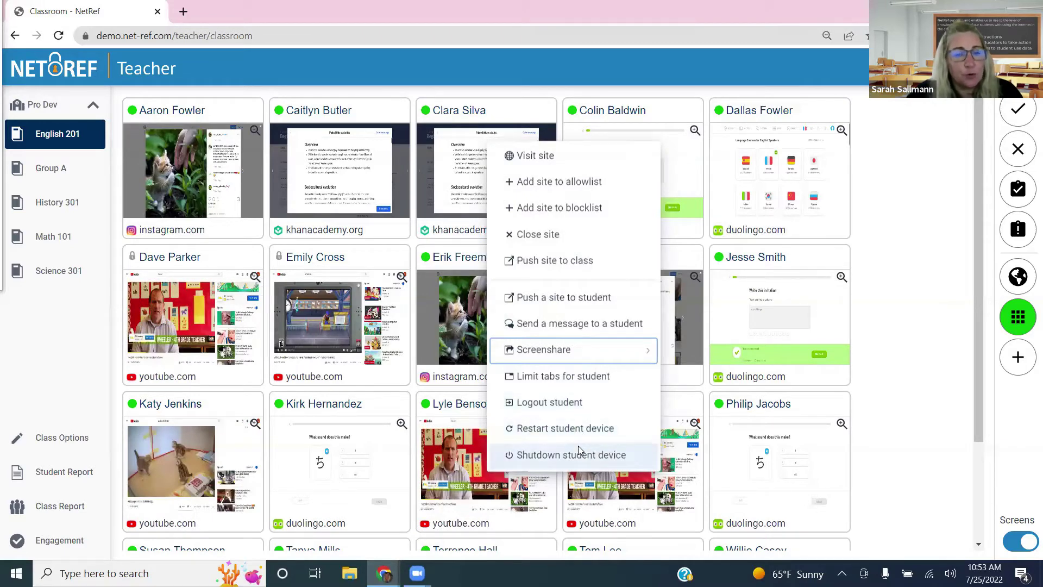
{"action": "left_click", "coordinate": [685, 141]}
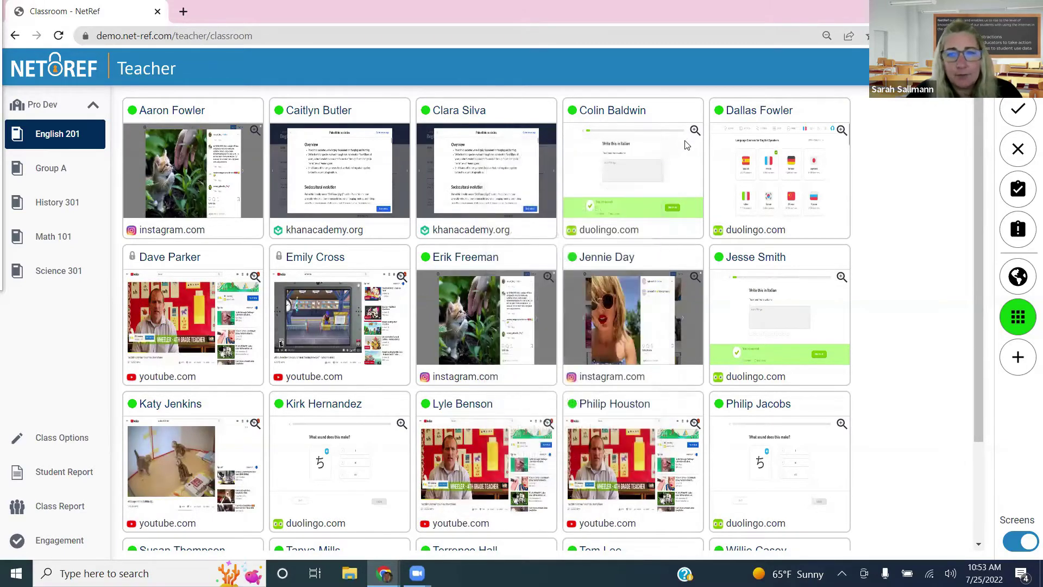
{"action": "right_click", "coordinate": [638, 146]}
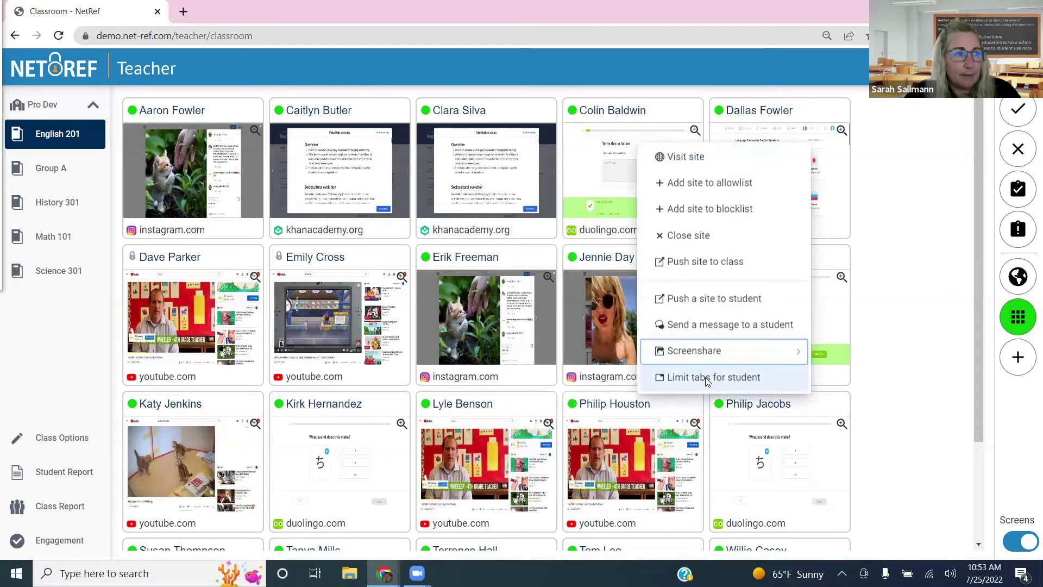
{"action": "left_click", "coordinate": [508, 79]}
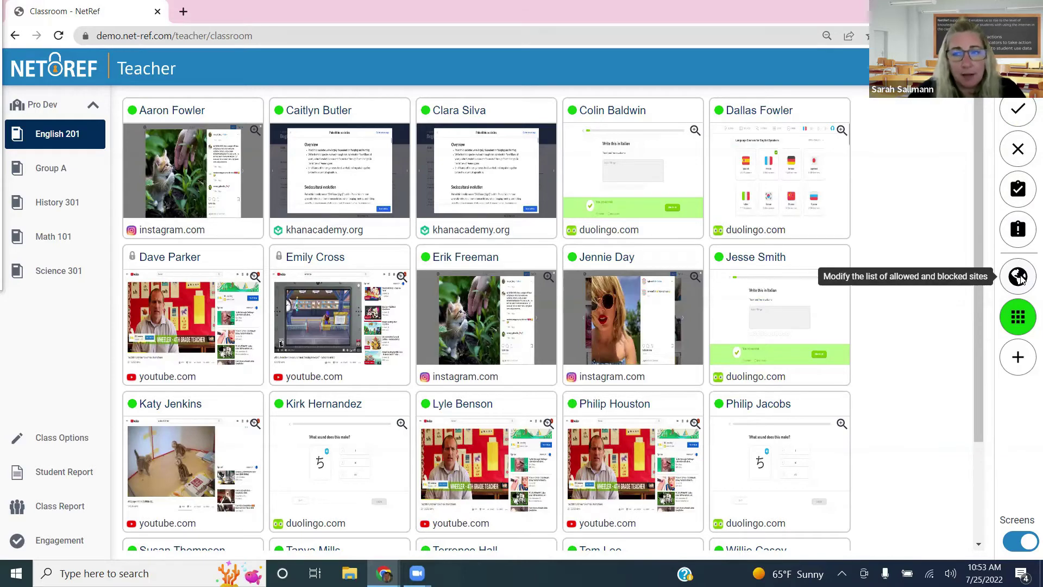
Open the class's application list and review the allowlist states of the applications, including Firefox and Microsoft PowerPoint.
{"action": "left_click", "coordinate": [1022, 318]}
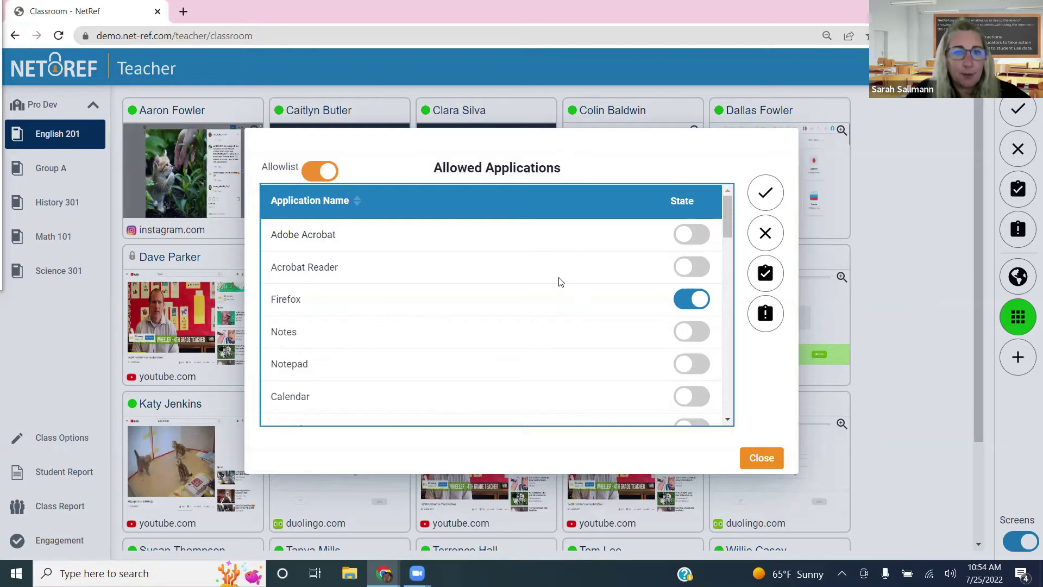
{"action": "scroll", "coordinate": [531, 260], "scroll_direction": "down", "scroll_amount": 3}
{"action": "scroll", "coordinate": [531, 260], "scroll_direction": "down", "scroll_amount": 10}
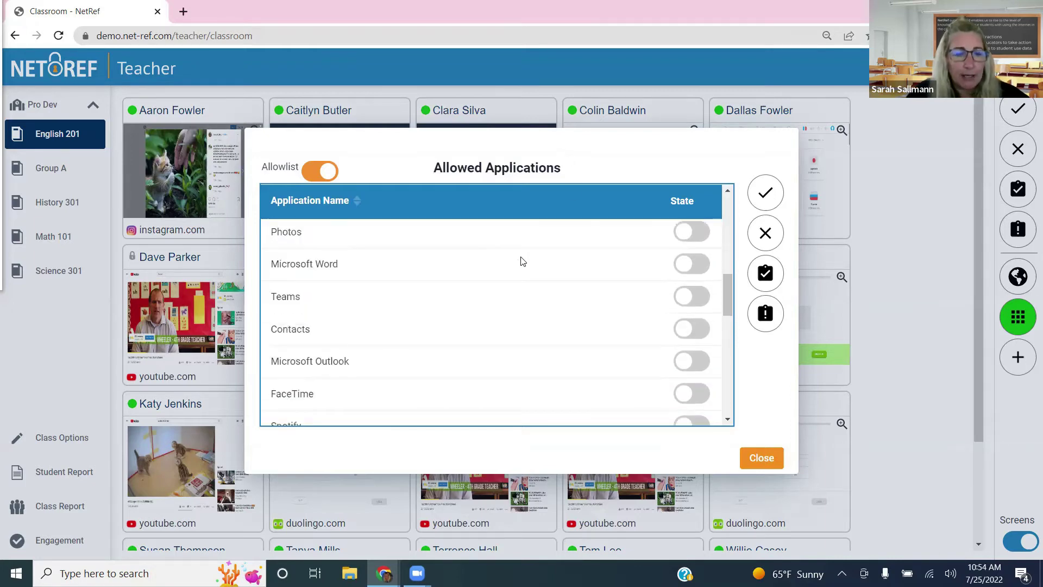
{"action": "scroll", "coordinate": [521, 272], "scroll_direction": "down", "scroll_amount": 10}
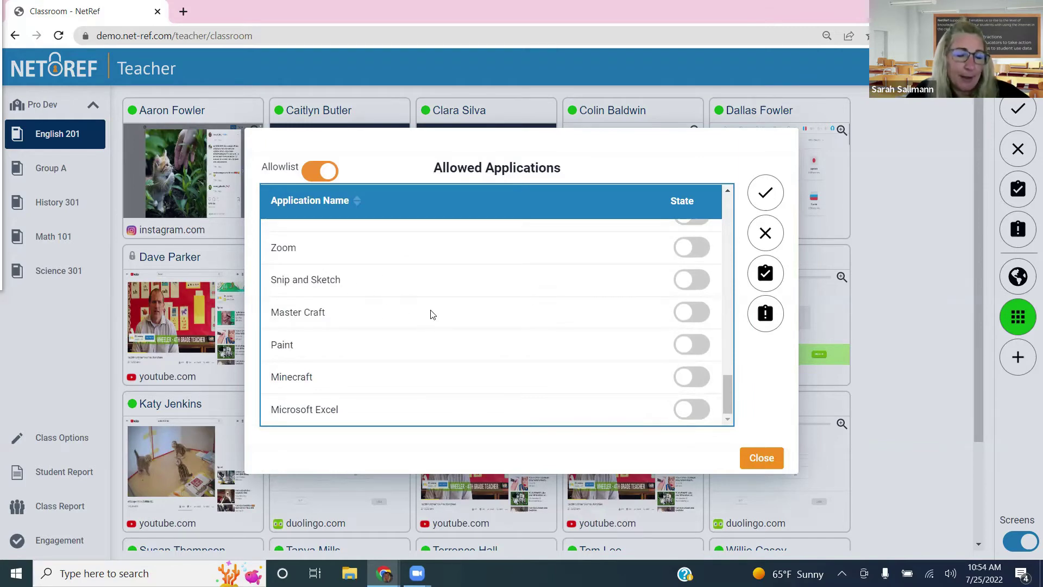
{"action": "scroll", "coordinate": [433, 311], "scroll_direction": "up", "scroll_amount": 5}
{"action": "scroll", "coordinate": [434, 311], "scroll_direction": "up", "scroll_amount": 10}
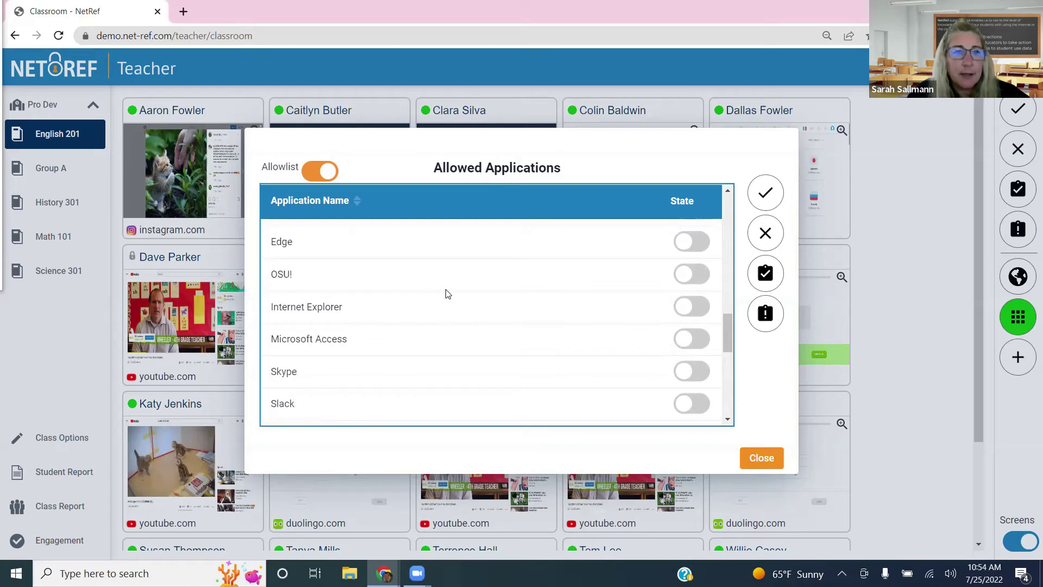
{"action": "scroll", "coordinate": [462, 279], "scroll_direction": "up", "scroll_amount": 5}
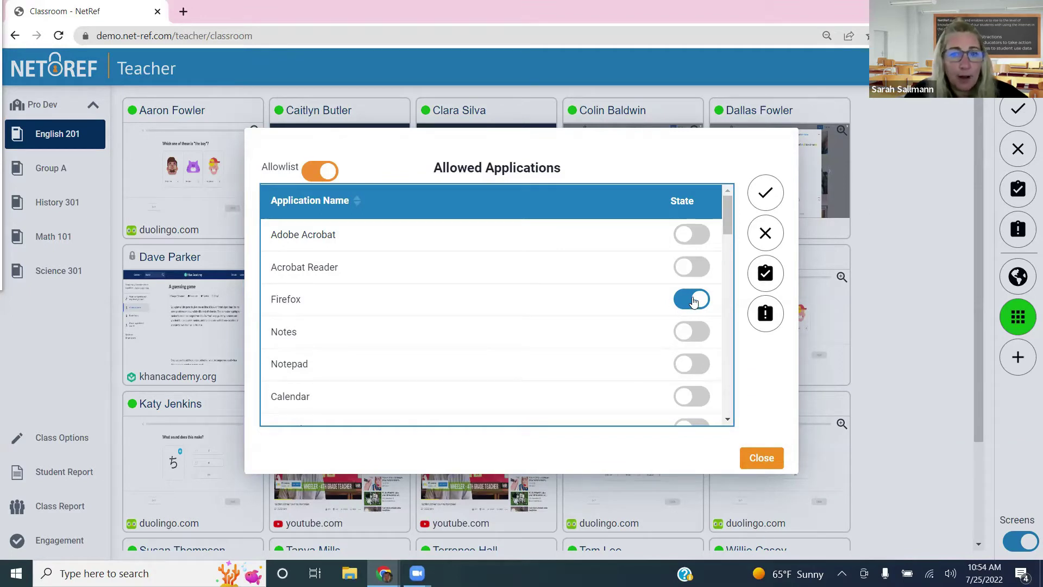
{"action": "left_click_drag", "start_coordinate": [727, 209], "coordinate": [732, 235]}
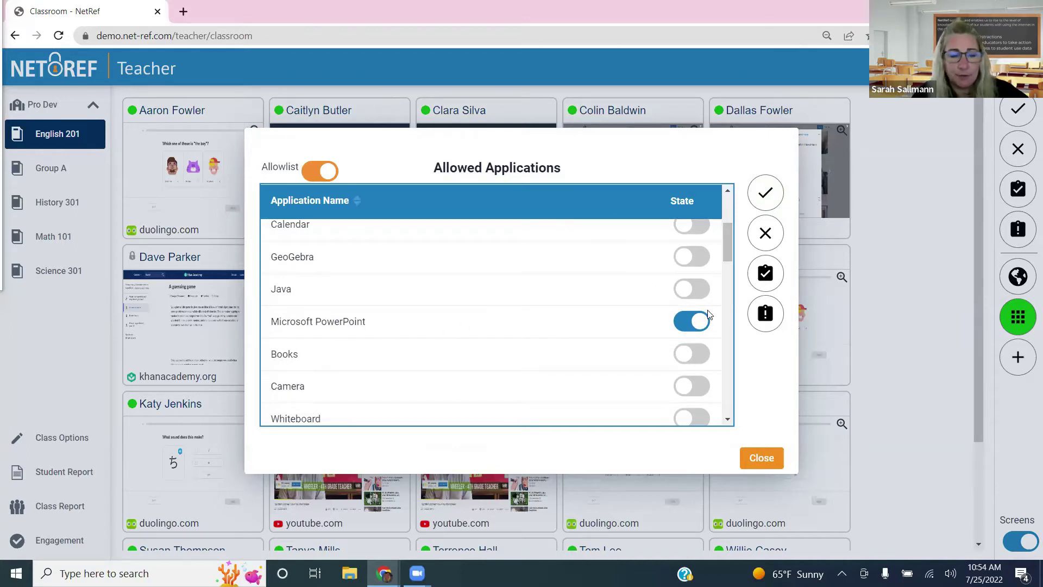
{"action": "left_click_drag", "start_coordinate": [727, 249], "coordinate": [729, 220]}
Restrict the class to the allowed applications, and look at the General site allowlist.
{"action": "left_click", "coordinate": [767, 274]}
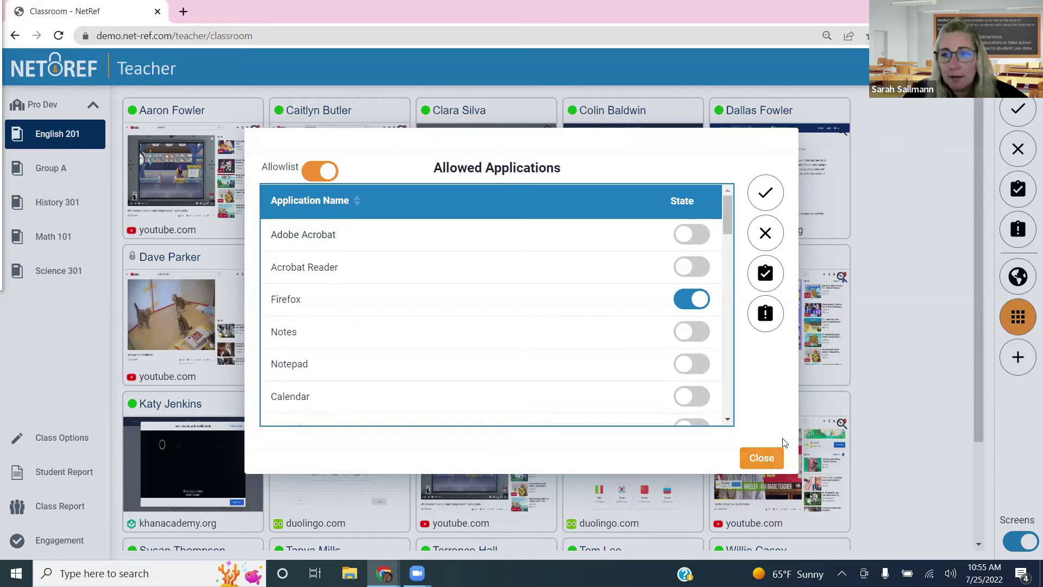
{"action": "left_click", "coordinate": [1018, 277]}
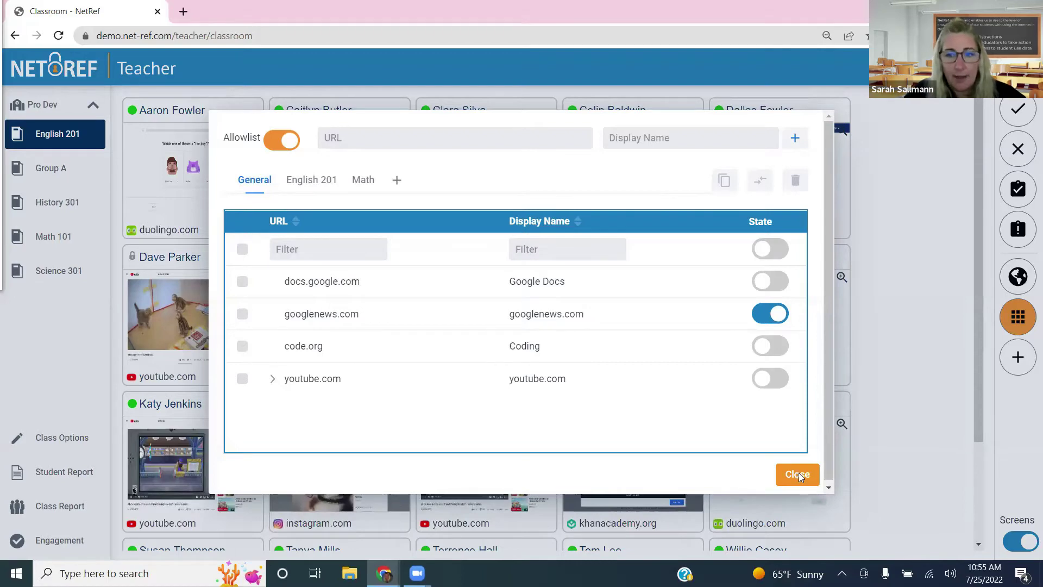
{"action": "left_click", "coordinate": [1024, 321]}
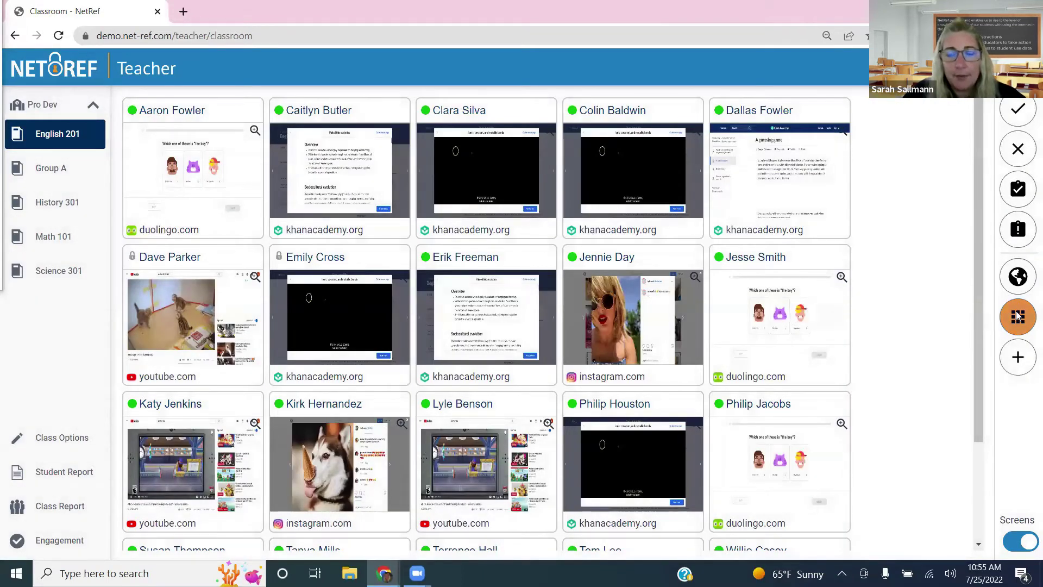
Let the class use all applications again, and review the application blocklist before closing it.
{"action": "left_click", "coordinate": [1016, 317]}
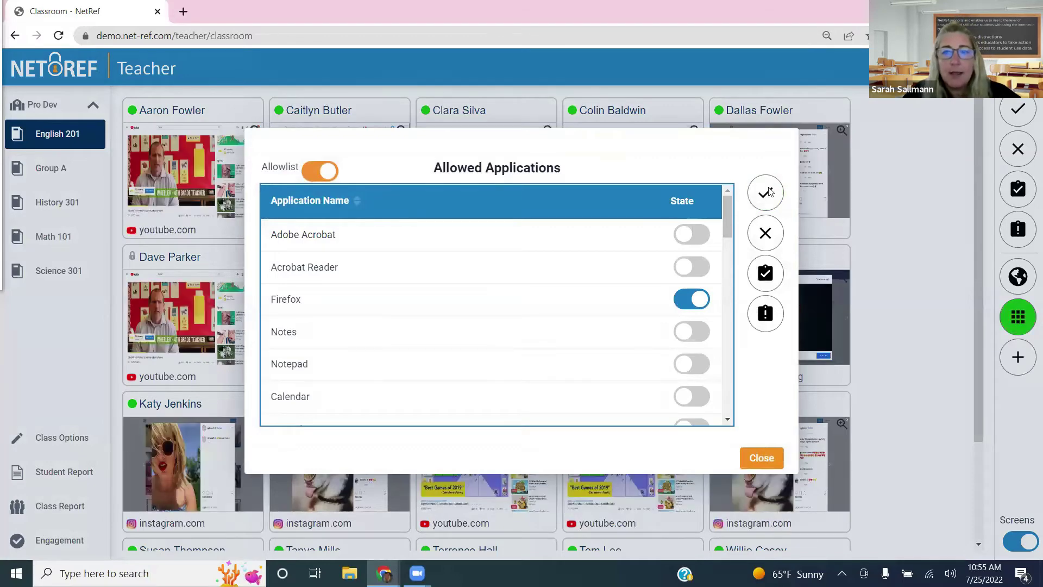
{"action": "left_click", "coordinate": [325, 171]}
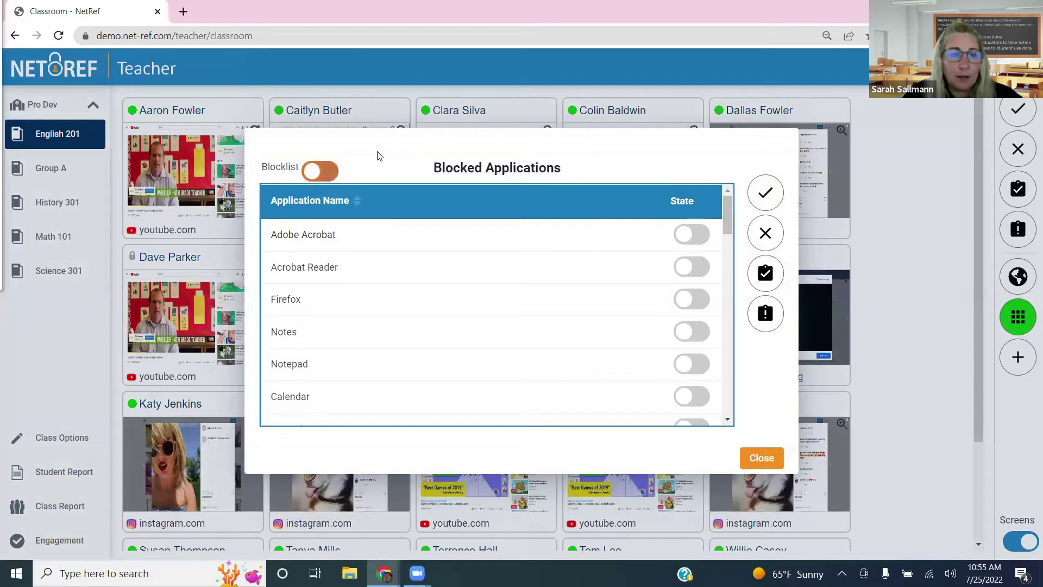
{"action": "left_click_drag", "start_coordinate": [726, 222], "coordinate": [726, 352]}
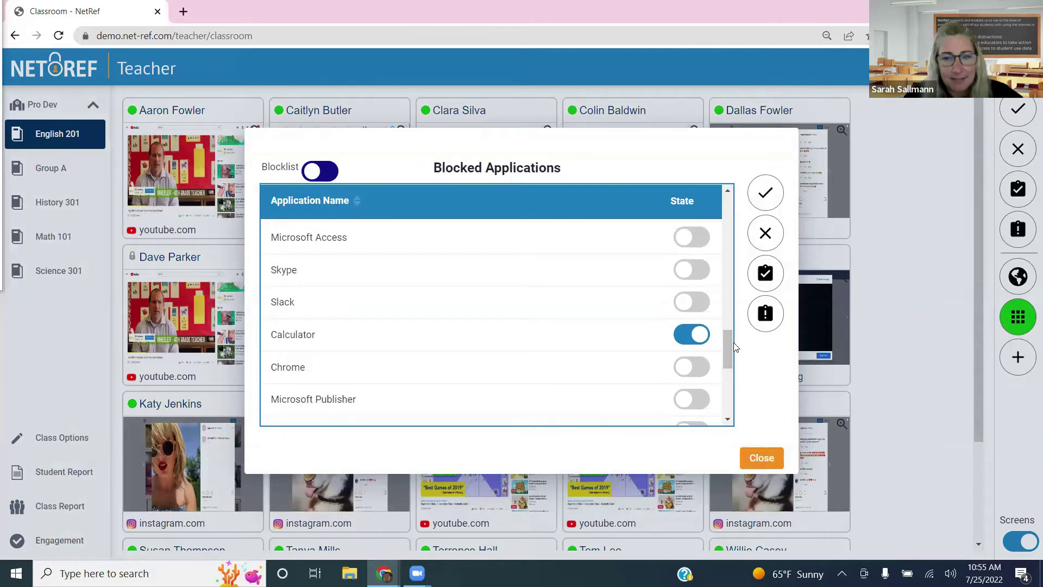
{"action": "mouse_move", "coordinate": [729, 343]}
{"action": "left_mouse_down"}
{"action": "mouse_move", "coordinate": [730, 392]}
{"action": "mouse_move", "coordinate": [745, 333]}
{"action": "mouse_move", "coordinate": [746, 354]}
{"action": "left_mouse_up"}
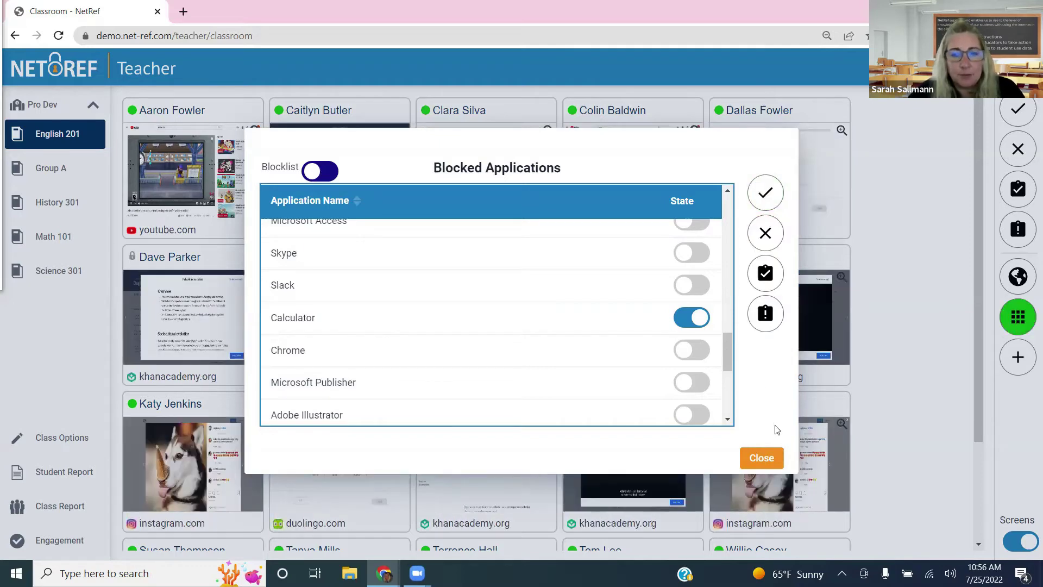
{"action": "left_click", "coordinate": [768, 458]}
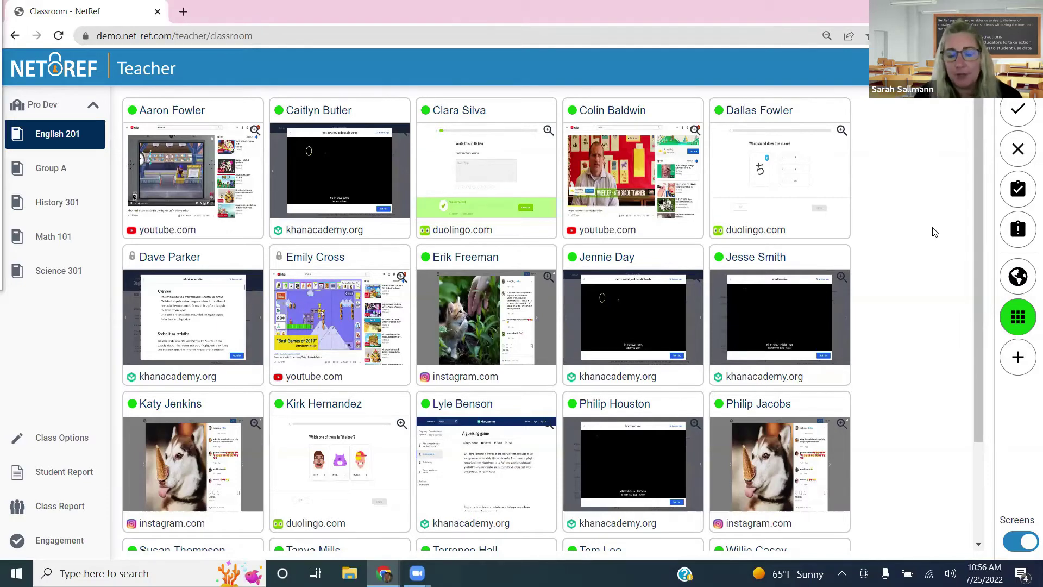
Open the message form for the class and select all students except the first, fifth, sixth and seventh listed.
{"action": "left_click", "coordinate": [1019, 357]}
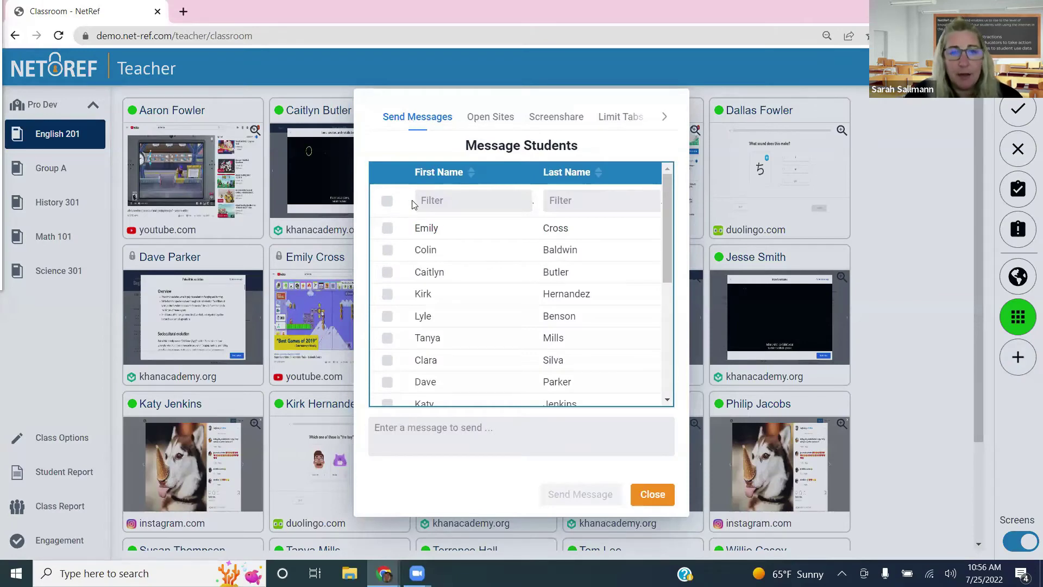
{"action": "left_click", "coordinate": [387, 201]}
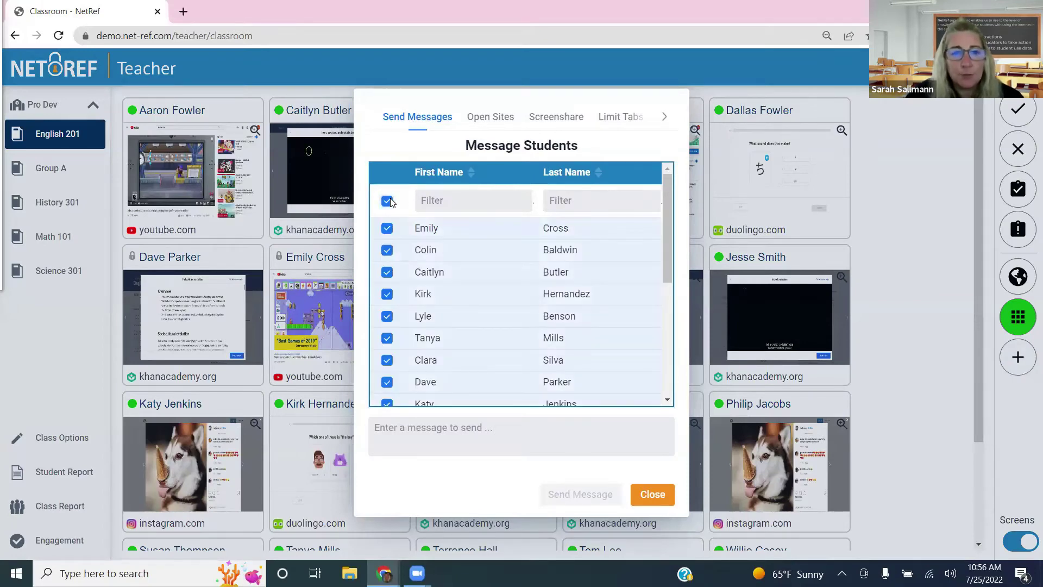
{"action": "left_click", "coordinate": [387, 228]}
{"action": "left_click", "coordinate": [387, 317]}
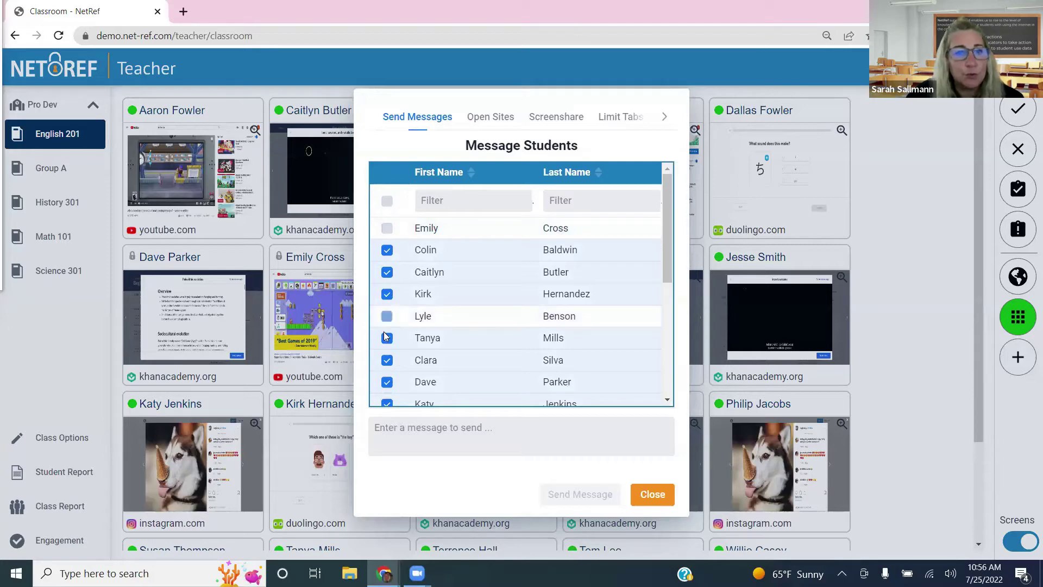
{"action": "left_click", "coordinate": [385, 338]}
{"action": "left_click", "coordinate": [387, 360]}
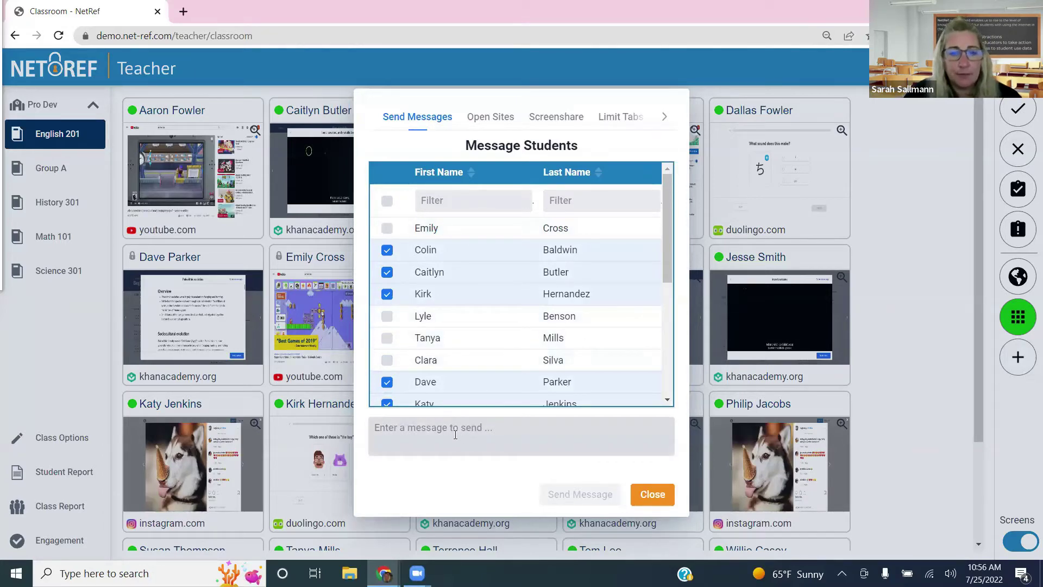
Look at the sites available to push to students, and select all students except the third and fifth listed.
{"action": "left_click", "coordinate": [488, 122]}
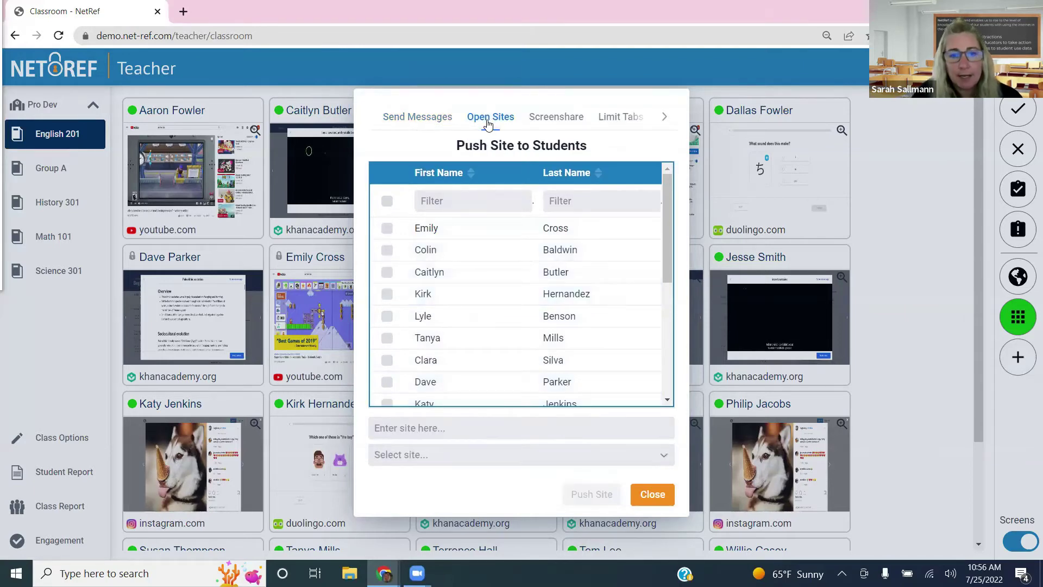
{"action": "left_click", "coordinate": [449, 455]}
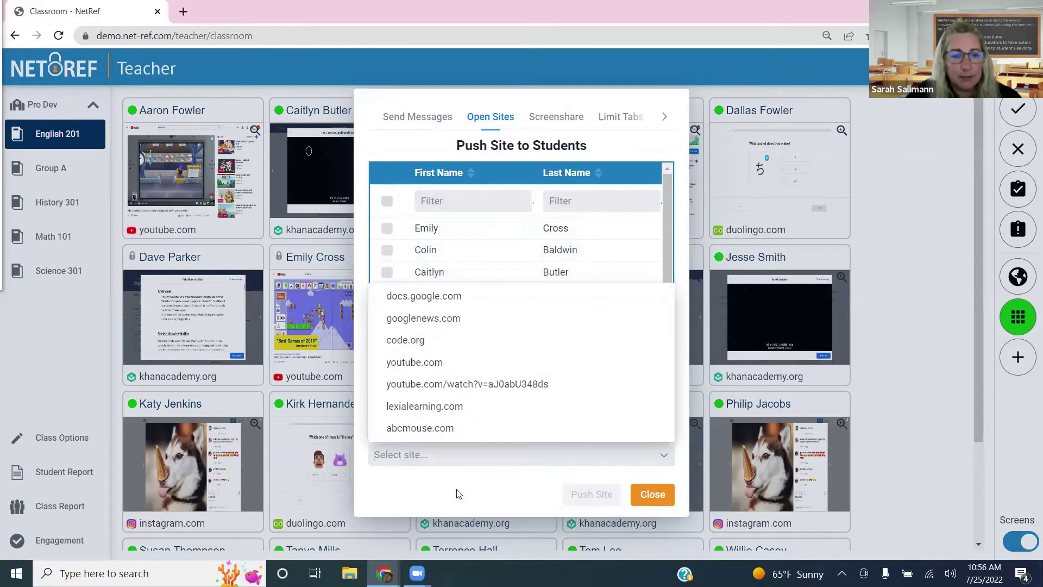
{"action": "left_click", "coordinate": [445, 487]}
{"action": "left_click", "coordinate": [387, 201]}
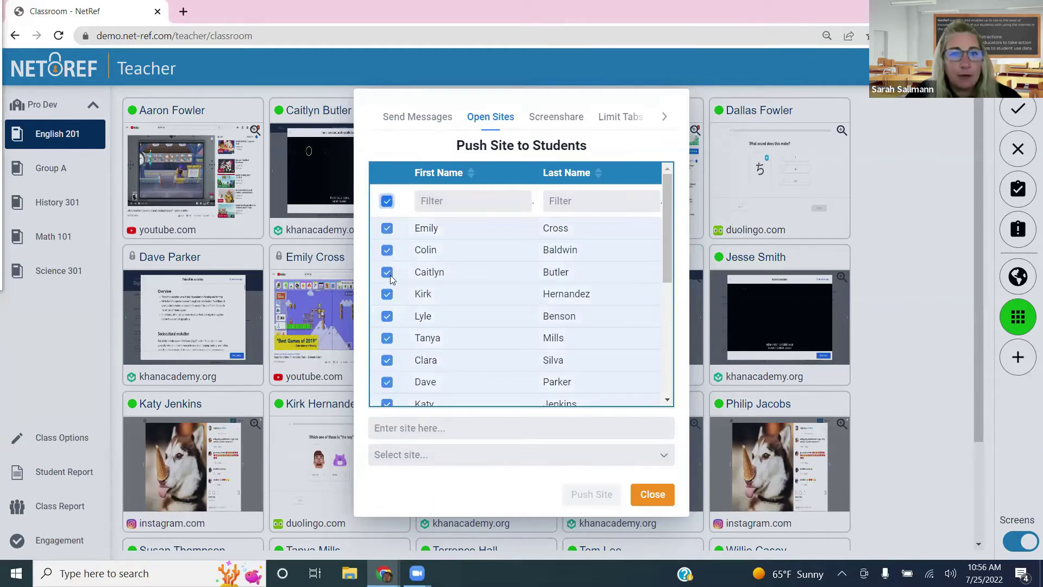
{"action": "left_click", "coordinate": [387, 272]}
{"action": "left_click", "coordinate": [387, 315]}
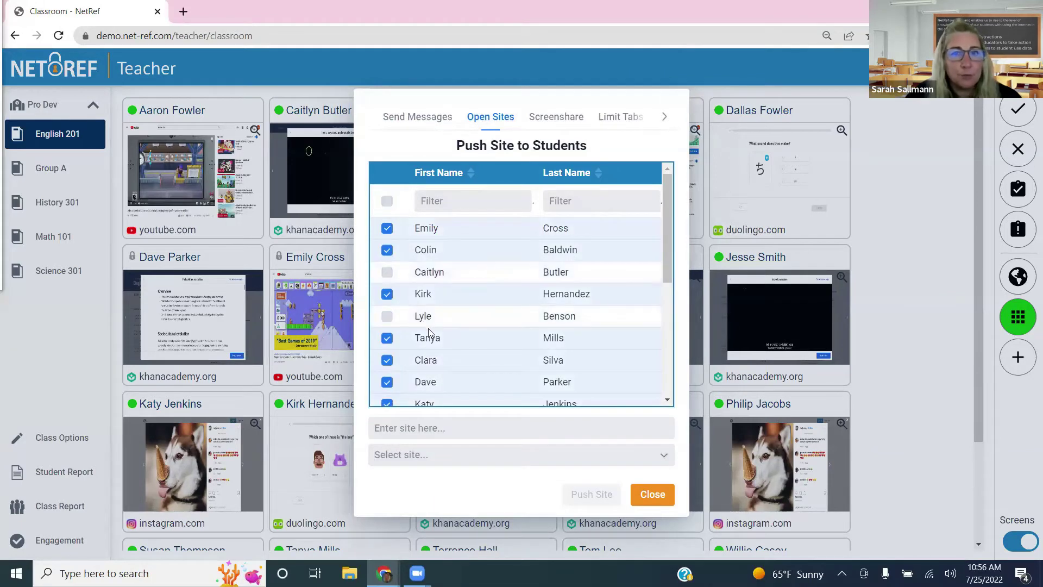
Switch to sharing the screen with students, and select all students except the first listed.
{"action": "left_click", "coordinate": [555, 116]}
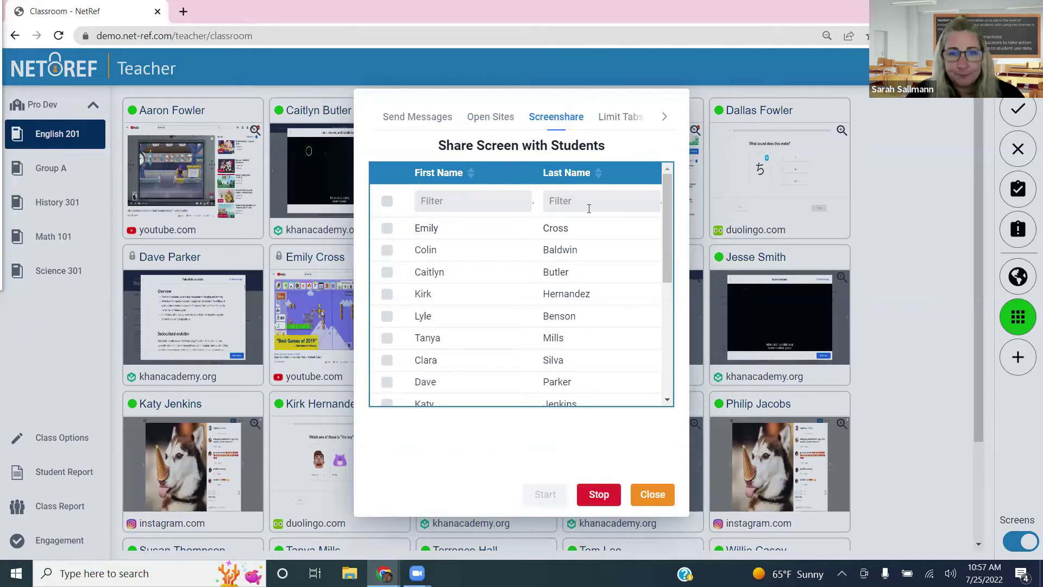
{"action": "left_click", "coordinate": [386, 201]}
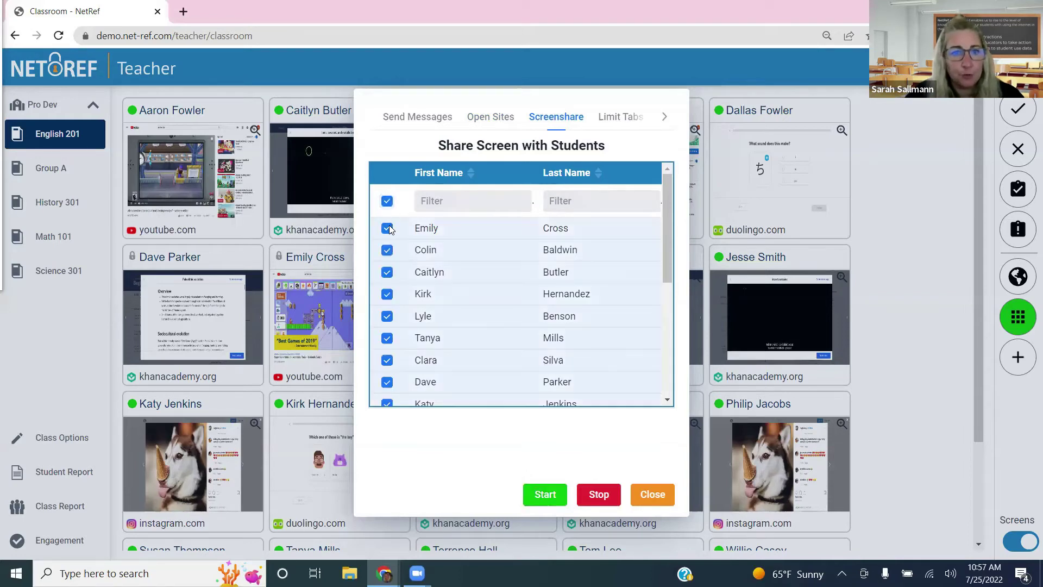
{"action": "left_click", "coordinate": [387, 229]}
Raise the group tab limit to 2 and return it to 1, and close the group actions after viewing the remaining ones.
{"action": "left_click", "coordinate": [619, 125]}
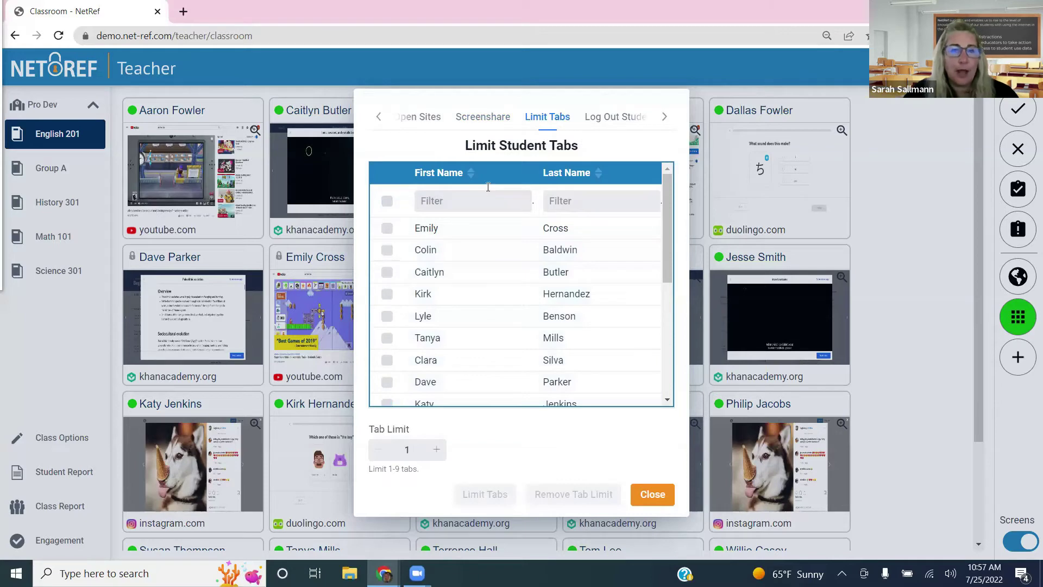
{"action": "left_click", "coordinate": [437, 450]}
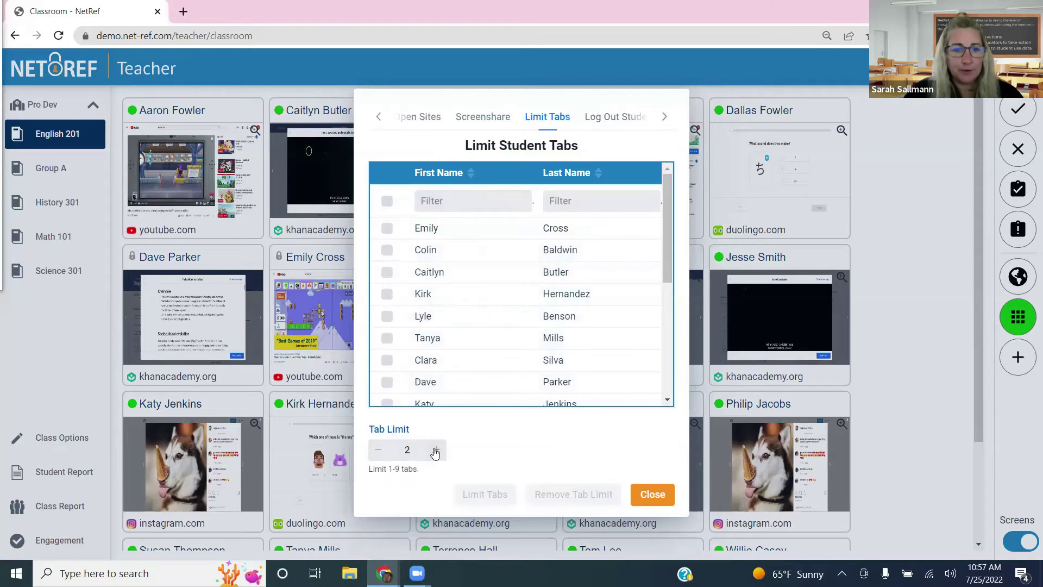
{"action": "left_click", "coordinate": [378, 451]}
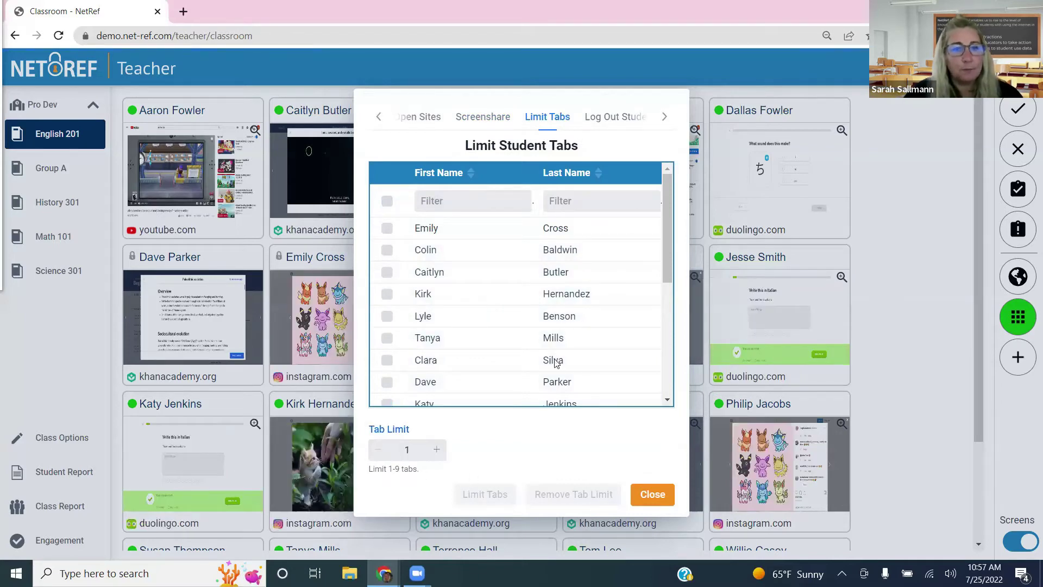
{"action": "left_click", "coordinate": [665, 118]}
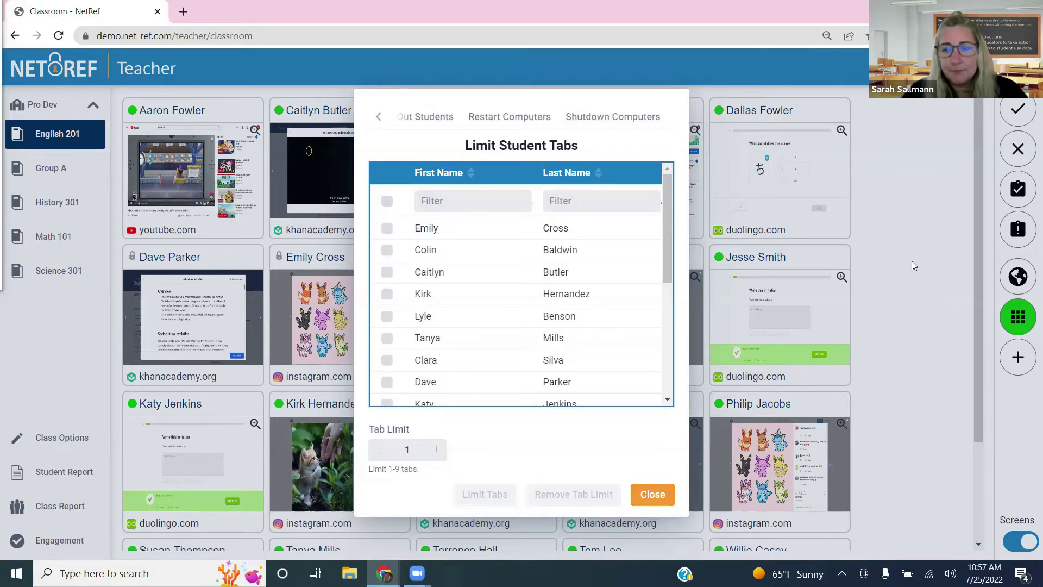
{"action": "left_click", "coordinate": [920, 244]}
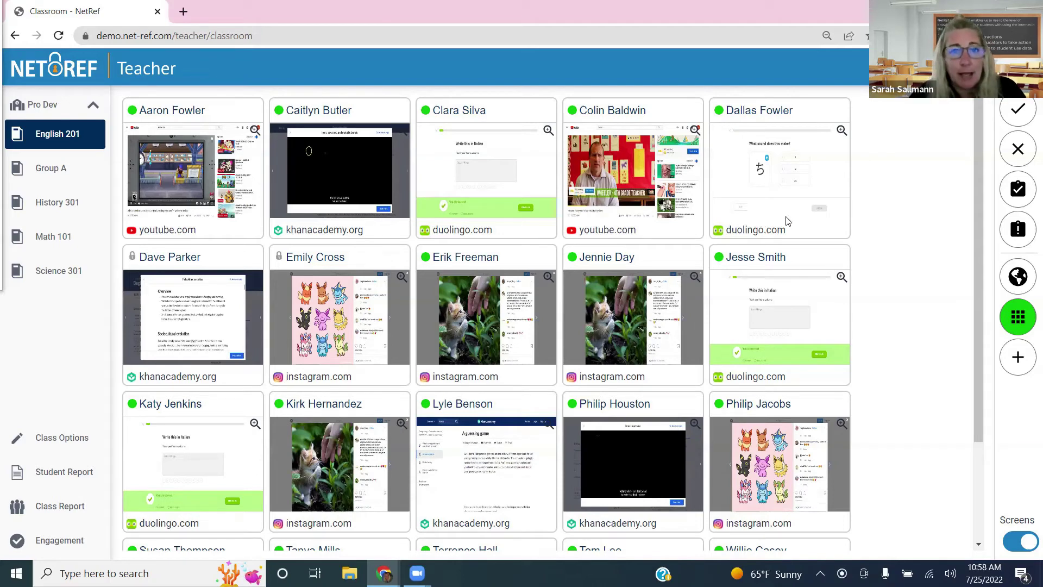
Open the details of the third student in the English 201 class and look at the screenshot and screen share options.
{"action": "left_click", "coordinate": [496, 142]}
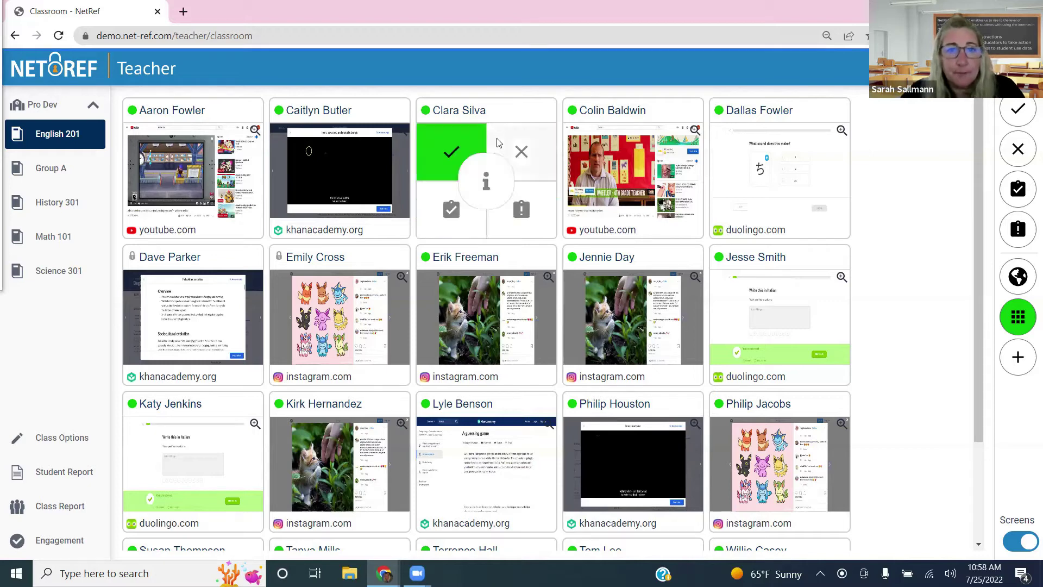
{"action": "left_click", "coordinate": [486, 178]}
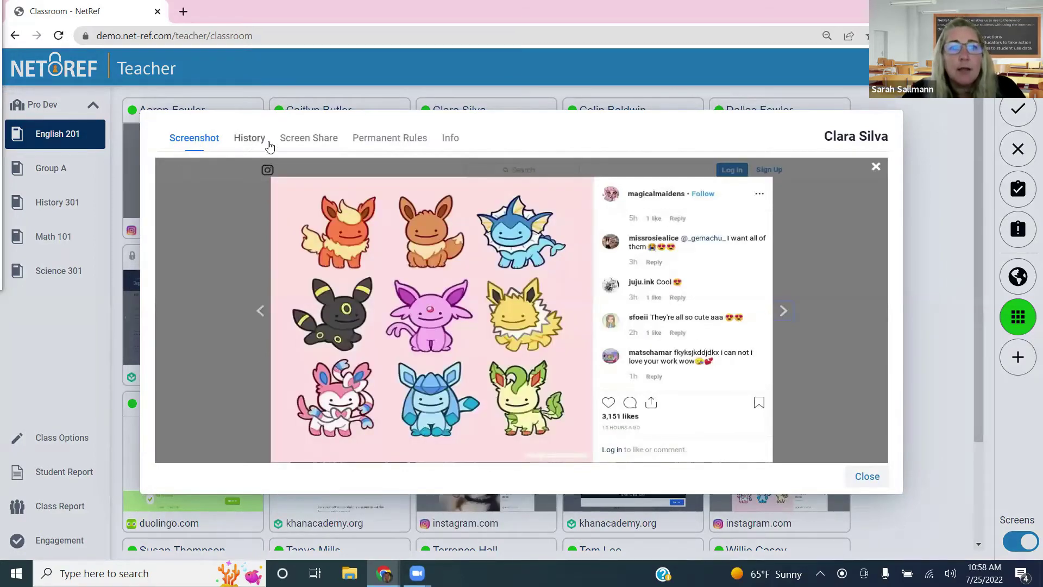
{"action": "left_click", "coordinate": [307, 143]}
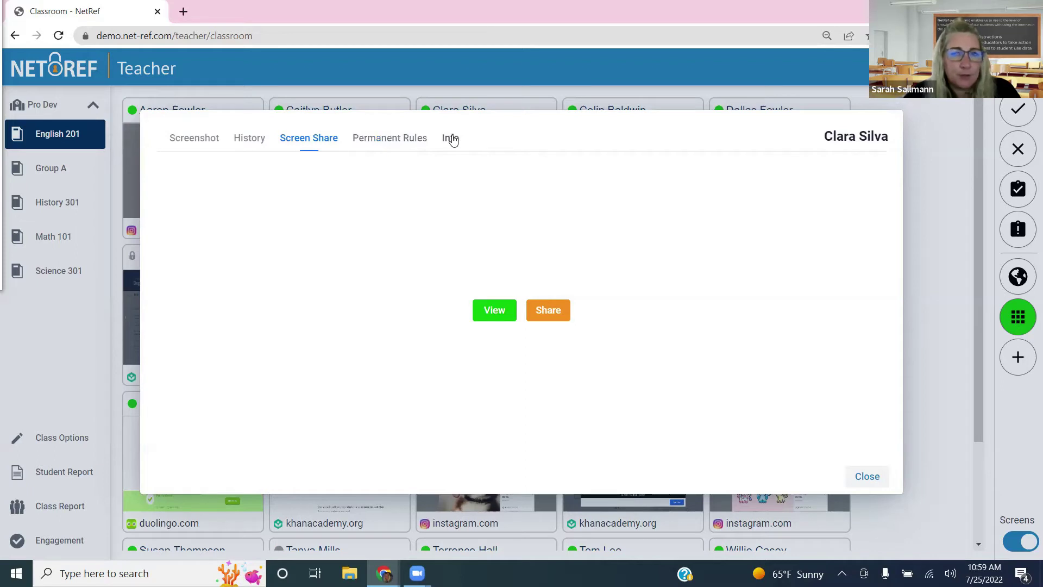
Show the student's activity history, look at the preset periods and start date calendar, and reload the records for 7/25/2022.
{"action": "left_click", "coordinate": [252, 142]}
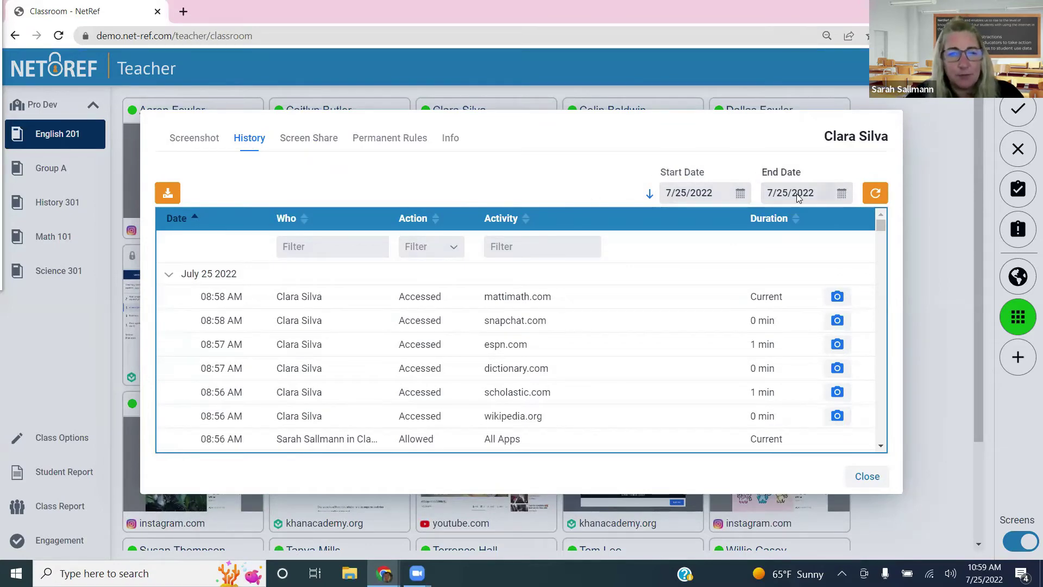
{"action": "left_click", "coordinate": [651, 195]}
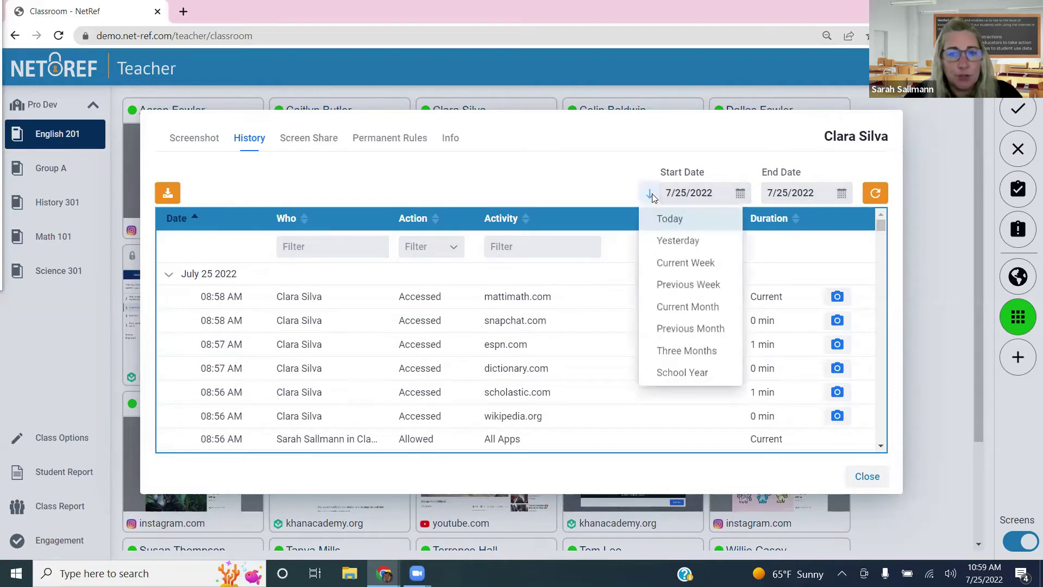
{"action": "left_click", "coordinate": [701, 192]}
{"action": "left_click", "coordinate": [700, 192]}
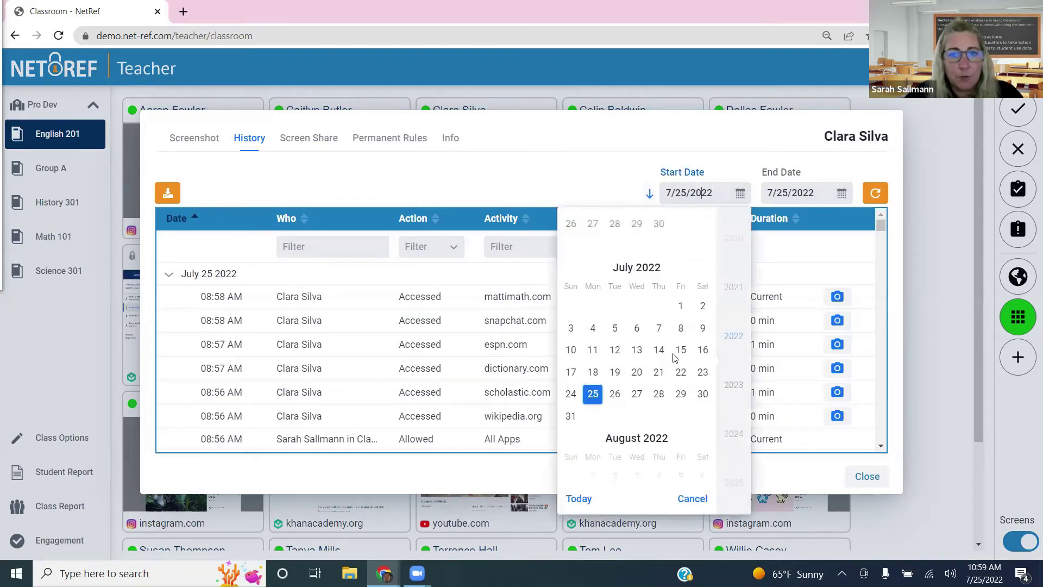
{"action": "left_click", "coordinate": [742, 140]}
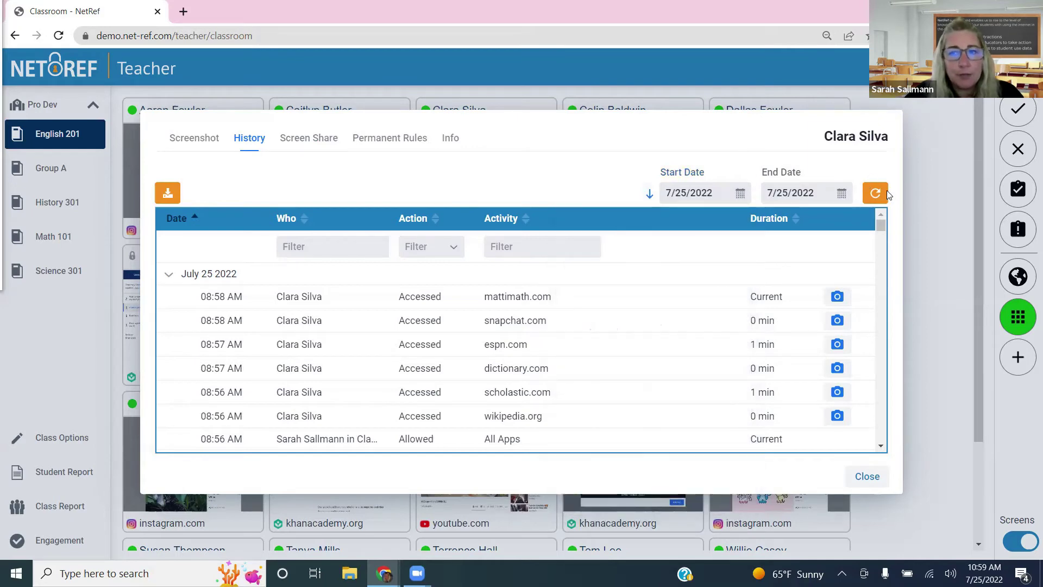
{"action": "left_click", "coordinate": [870, 191]}
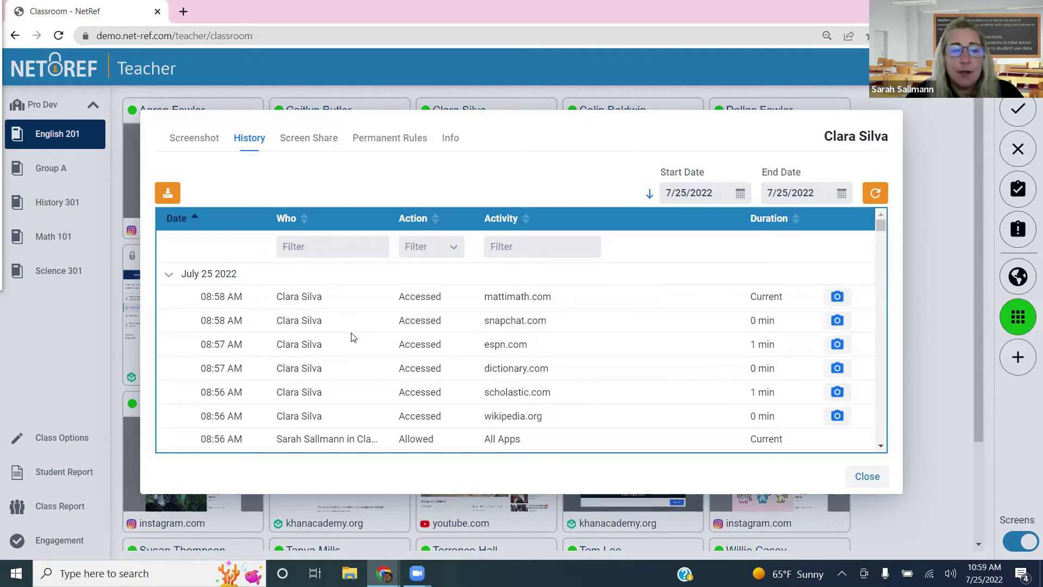
Find the 08:36 AM coursera.org visit in the student's history, view its four screenshots in turn, and close them.
{"action": "scroll", "coordinate": [354, 319], "scroll_direction": "down", "scroll_amount": 2}
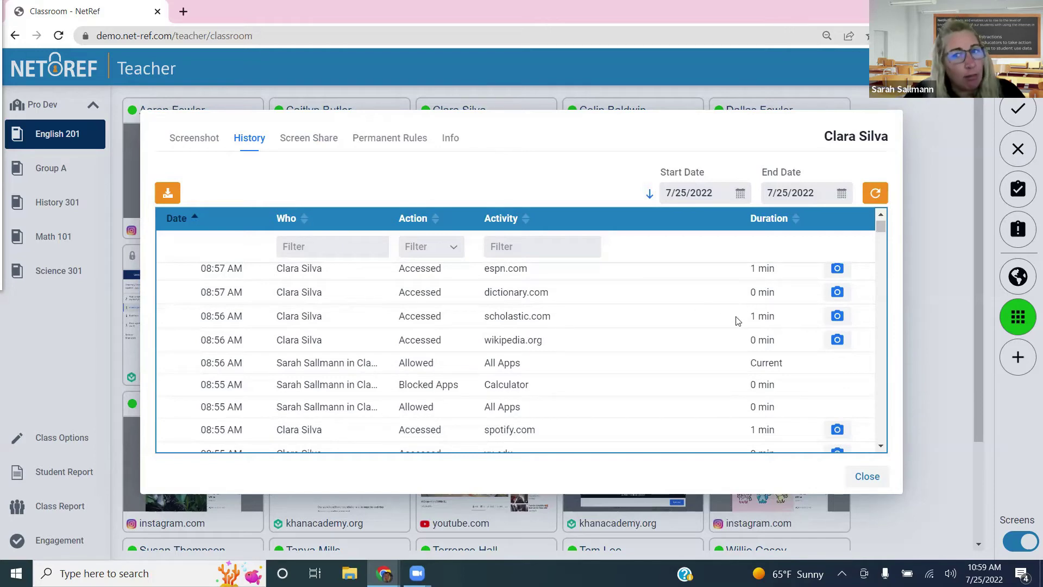
{"action": "scroll", "coordinate": [381, 345], "scroll_direction": "down", "scroll_amount": 2}
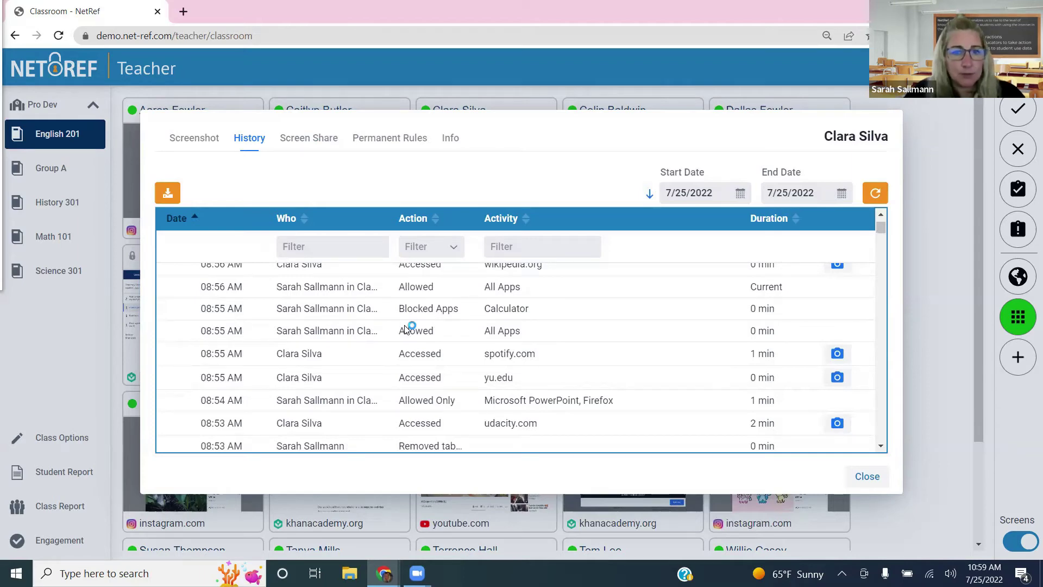
{"action": "scroll", "coordinate": [424, 336], "scroll_direction": "down", "scroll_amount": 2}
{"action": "scroll", "coordinate": [438, 345], "scroll_direction": "down", "scroll_amount": 5}
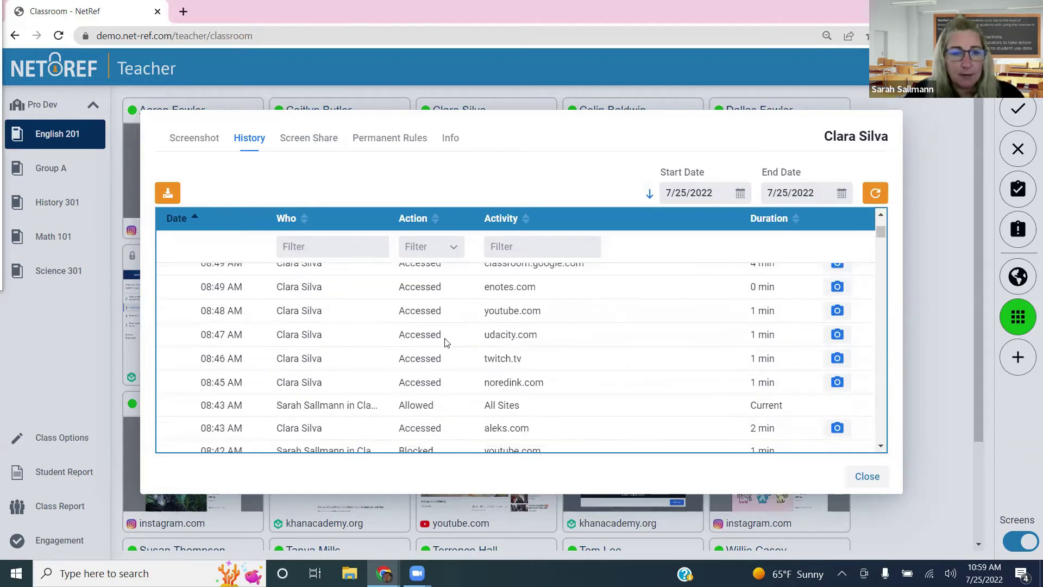
{"action": "scroll", "coordinate": [445, 336], "scroll_direction": "down", "scroll_amount": 8}
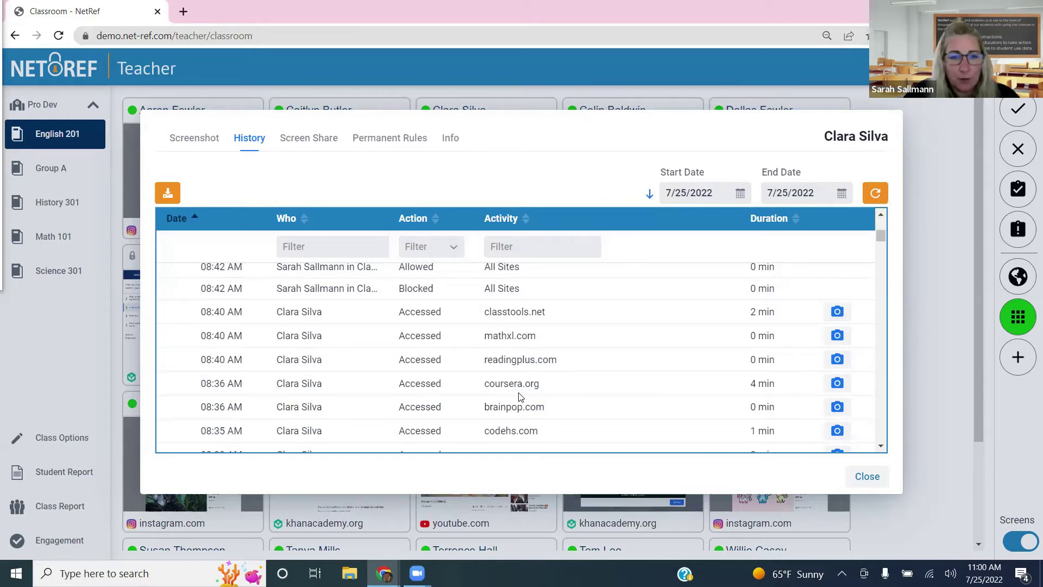
{"action": "left_click", "coordinate": [836, 383]}
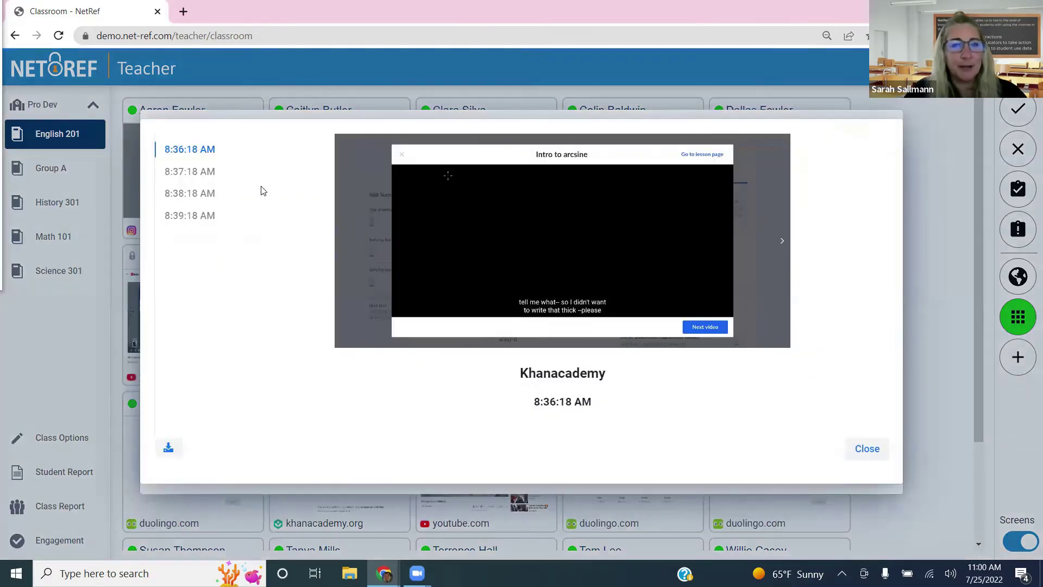
{"action": "left_click", "coordinate": [199, 179]}
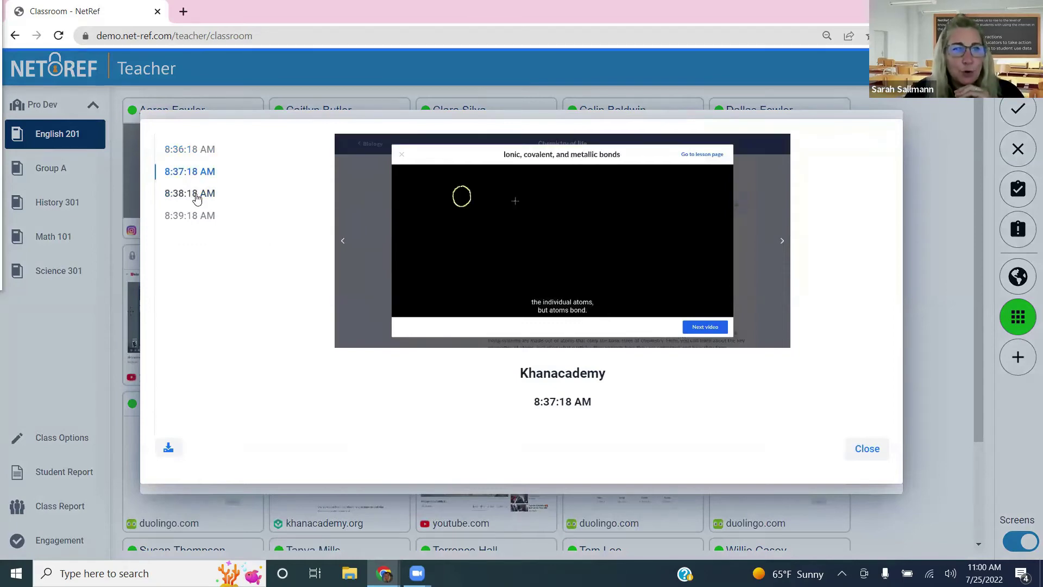
{"action": "left_click", "coordinate": [196, 196]}
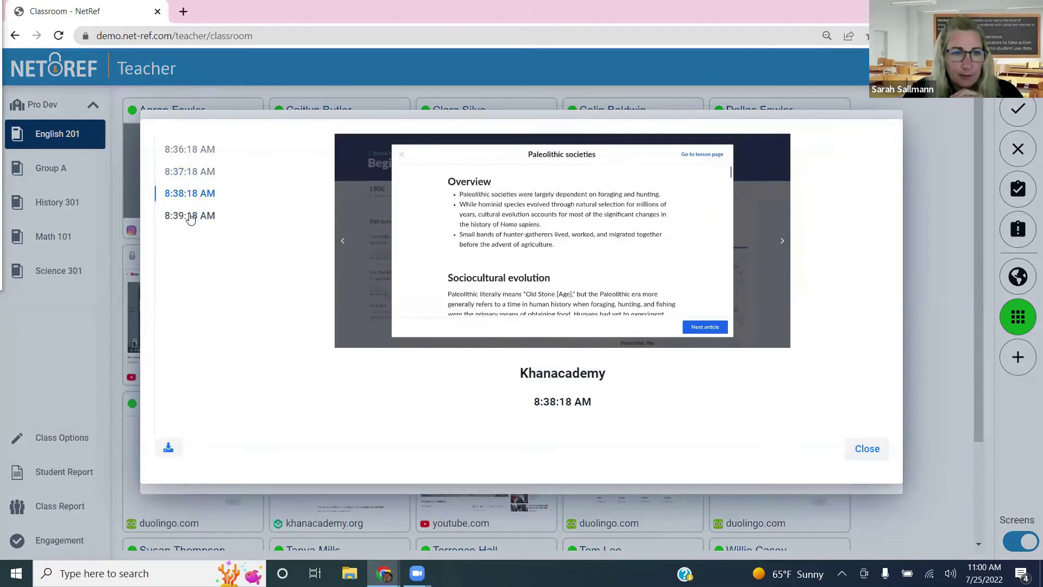
{"action": "left_click", "coordinate": [190, 217]}
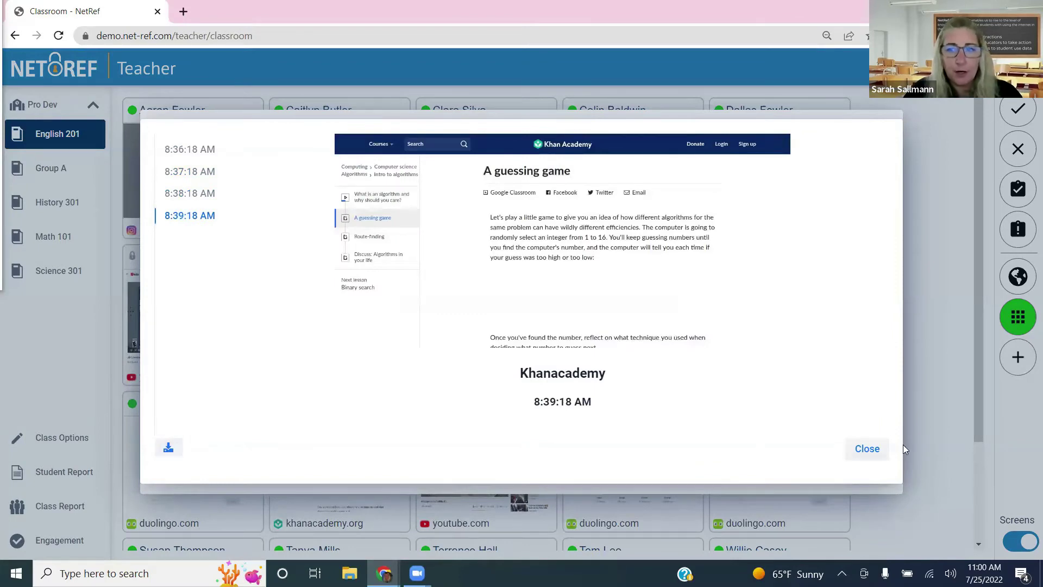
{"action": "left_click", "coordinate": [865, 449]}
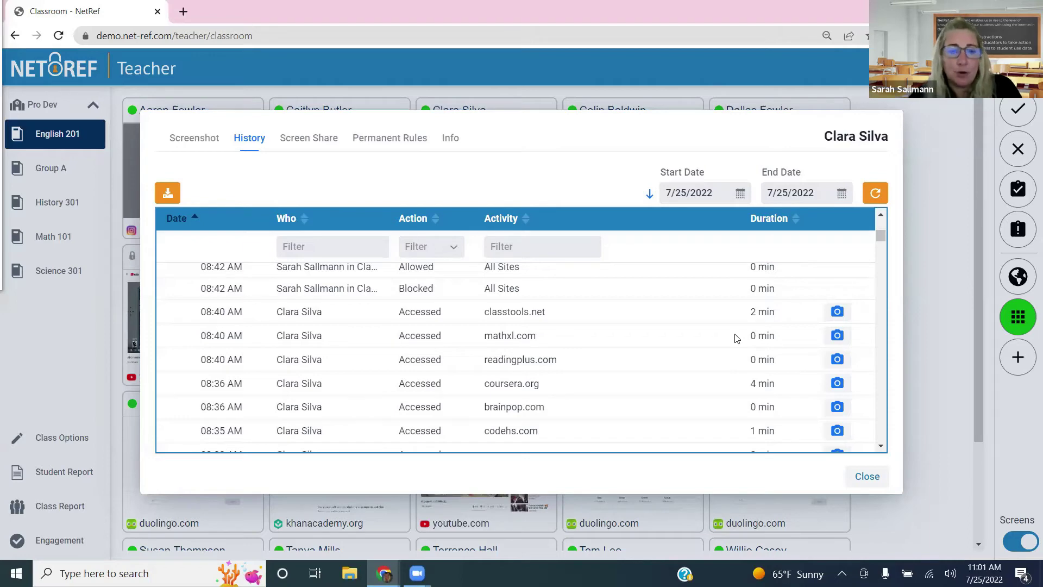
Look through the student's earlier history entries, return to the most recent ones, and close the student's details.
{"action": "scroll", "coordinate": [638, 374], "scroll_direction": "down", "scroll_amount": 7}
{"action": "scroll", "coordinate": [636, 370], "scroll_direction": "down", "scroll_amount": 8}
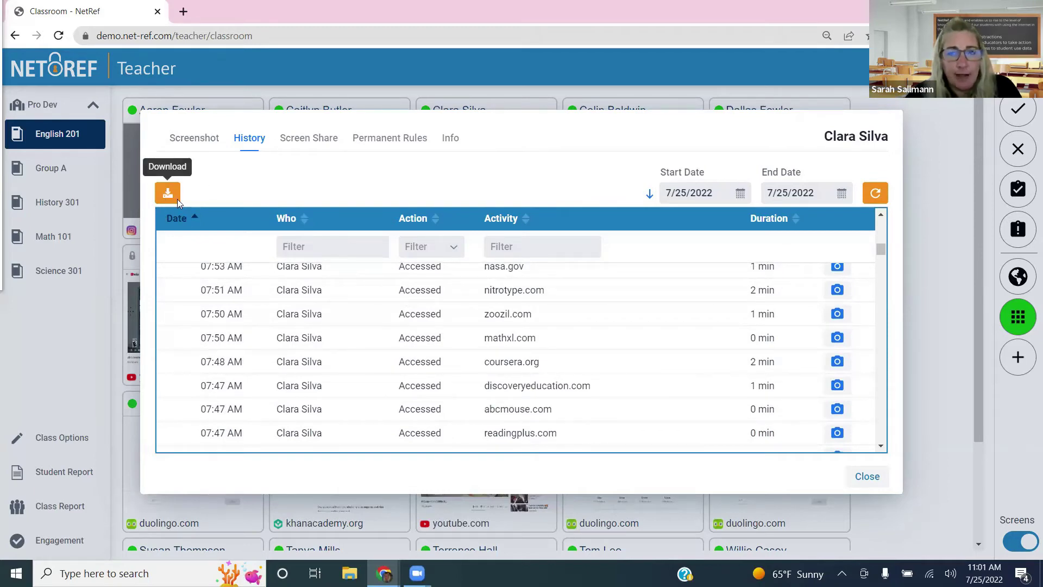
{"action": "scroll", "coordinate": [634, 304], "scroll_direction": "up", "scroll_amount": 15}
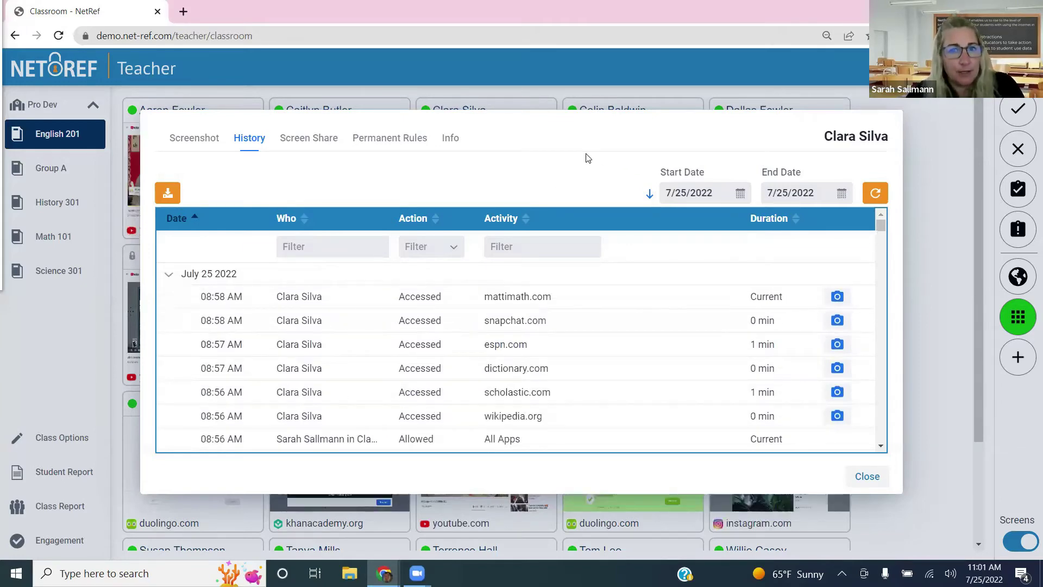
{"action": "left_click", "coordinate": [868, 477]}
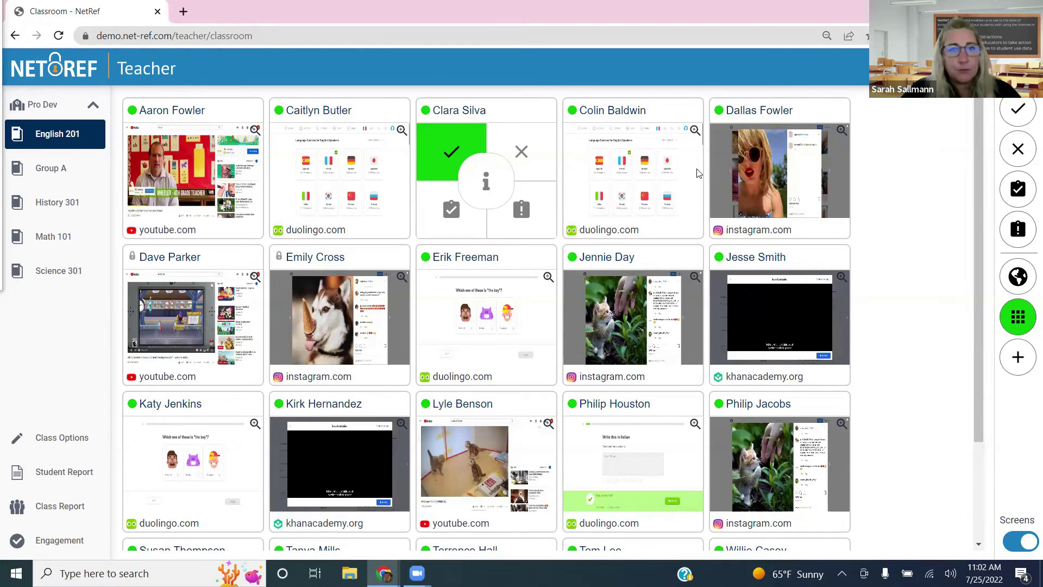
Look at the list of classes in the class options.
{"action": "left_click", "coordinate": [1017, 231]}
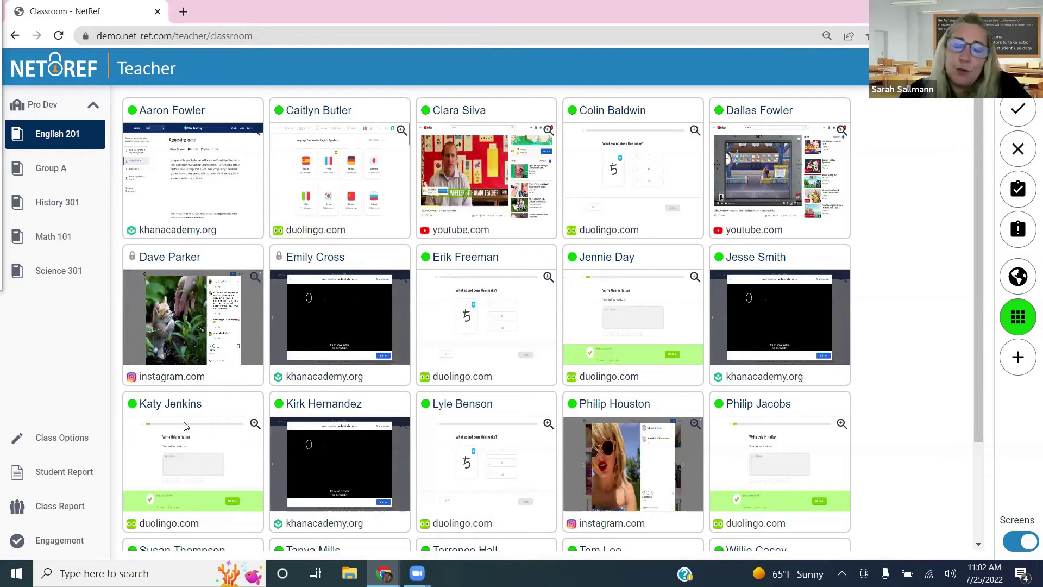
{"action": "left_click", "coordinate": [58, 443]}
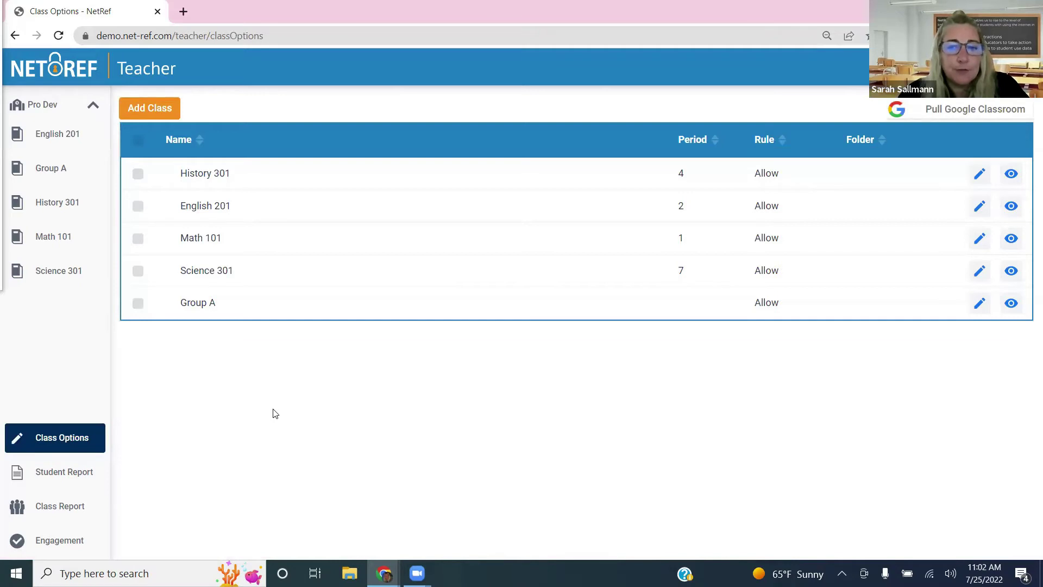
Open the student report for History 301 and select the seventh listed student.
{"action": "left_click", "coordinate": [59, 473]}
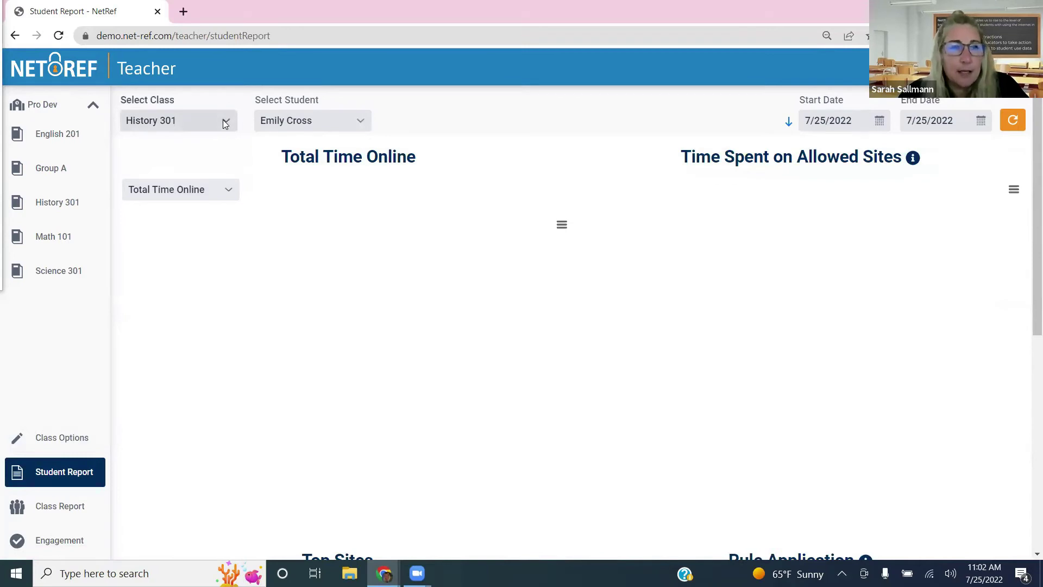
{"action": "left_click", "coordinate": [166, 121]}
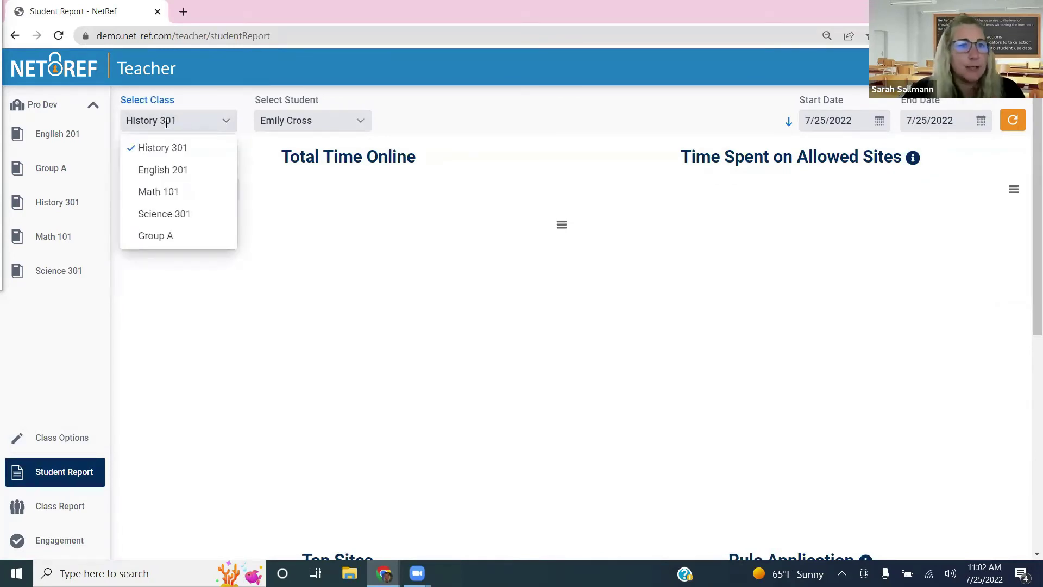
{"action": "left_click", "coordinate": [362, 118]}
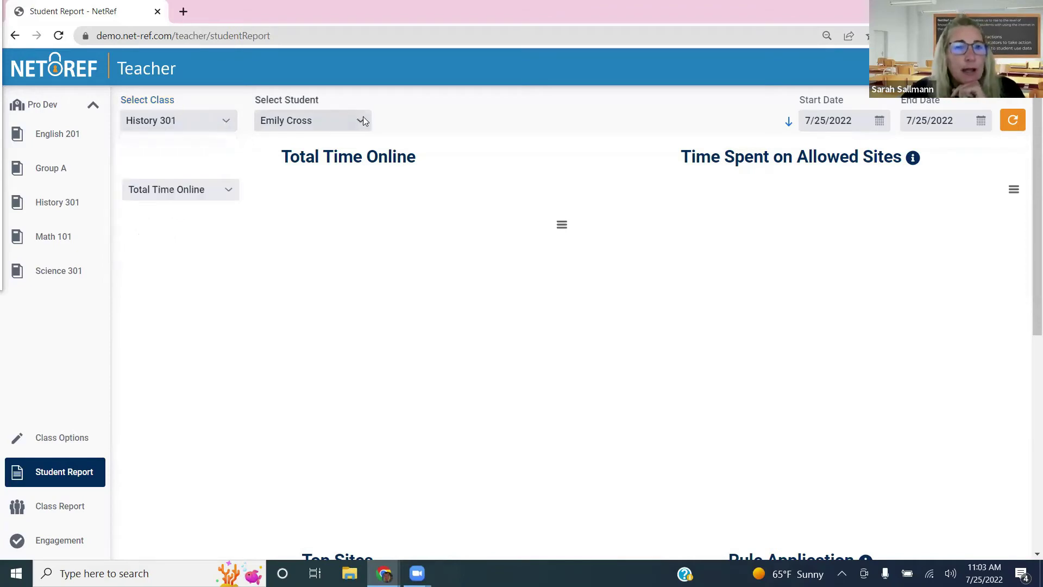
{"action": "left_click", "coordinate": [361, 117]}
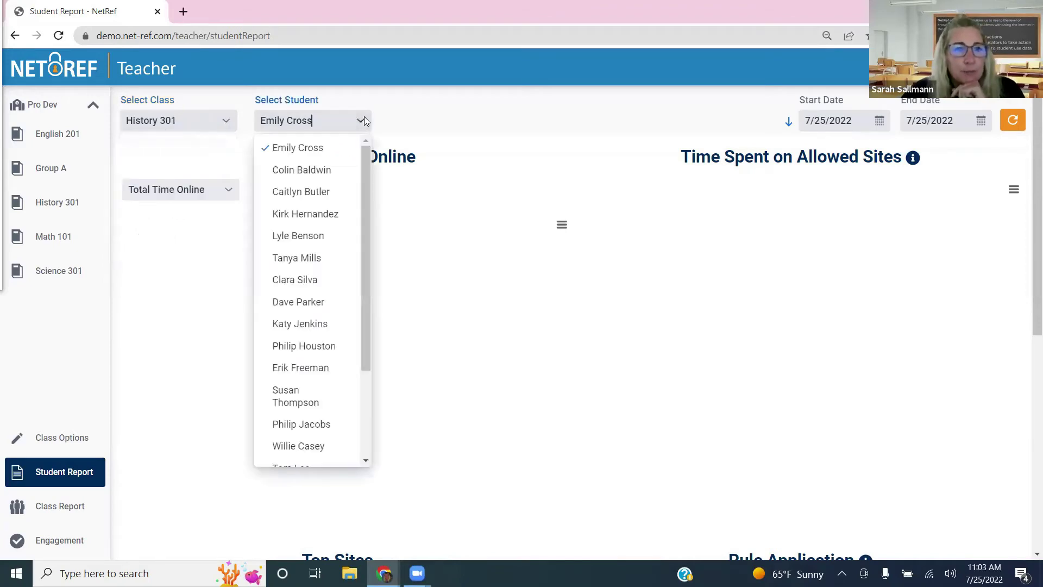
{"action": "left_click", "coordinate": [302, 281]}
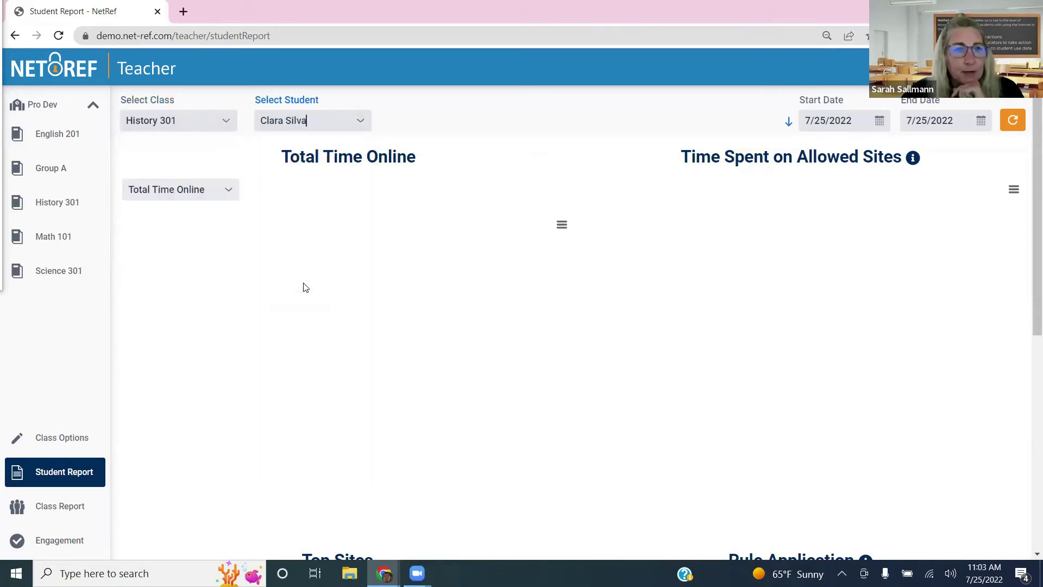
Set the student report's start date to 7/13/2022, keep 7/25/2022 as the end date, and load the report.
{"action": "left_click", "coordinate": [841, 121]}
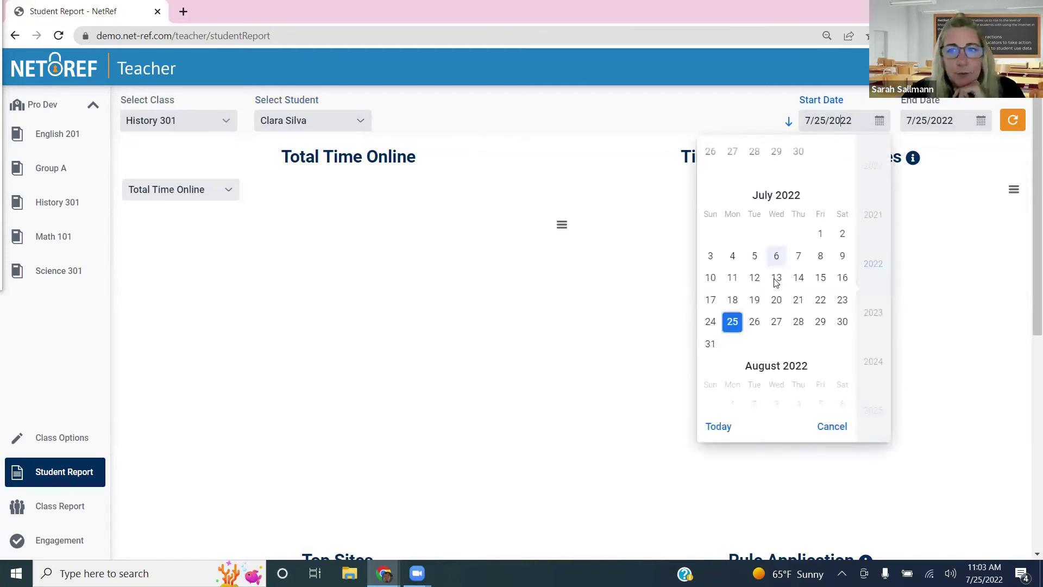
{"action": "left_click", "coordinate": [777, 279]}
{"action": "left_click", "coordinate": [933, 122]}
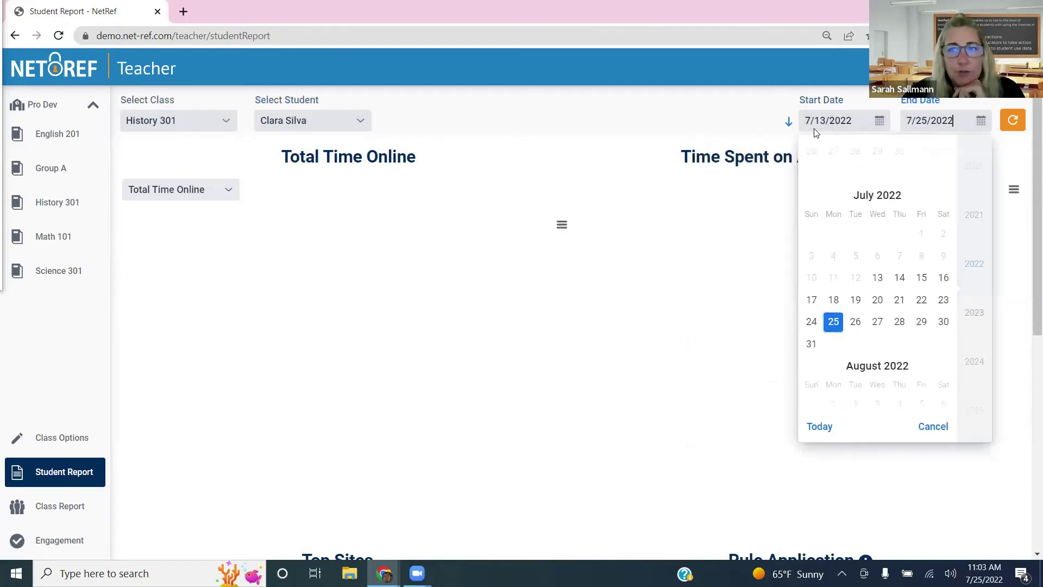
{"action": "left_click", "coordinate": [788, 128]}
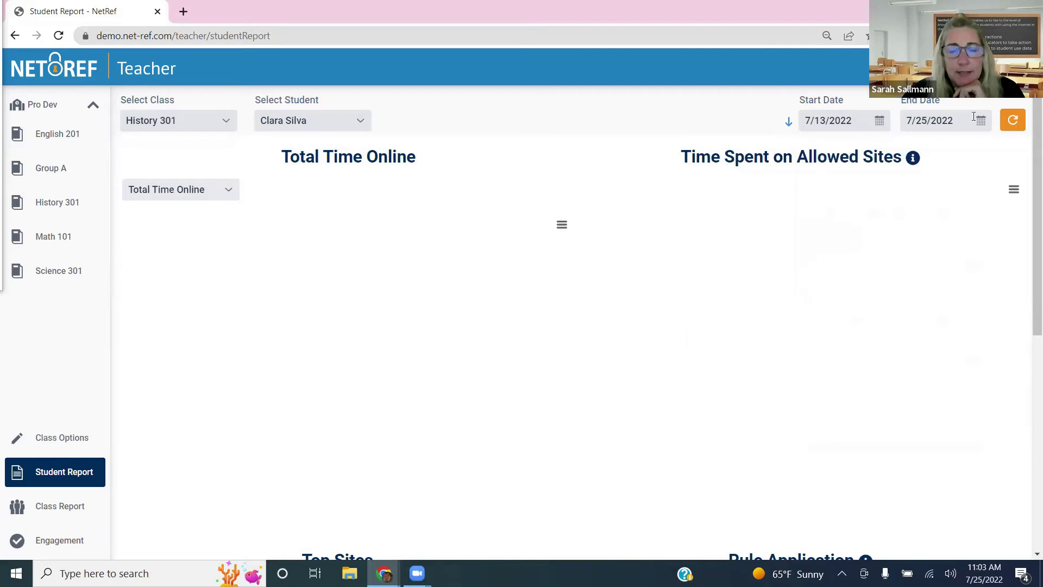
{"action": "left_click", "coordinate": [1010, 120]}
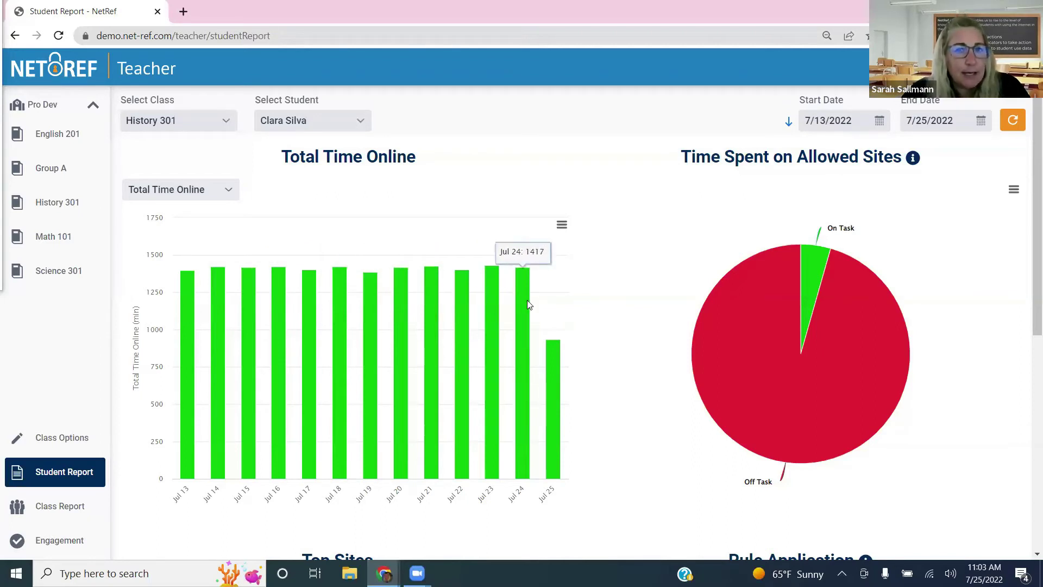
Examine the time chart's other measures, the time spent on allowed sites, the top sites and the rule application chart.
{"action": "left_click", "coordinate": [228, 188]}
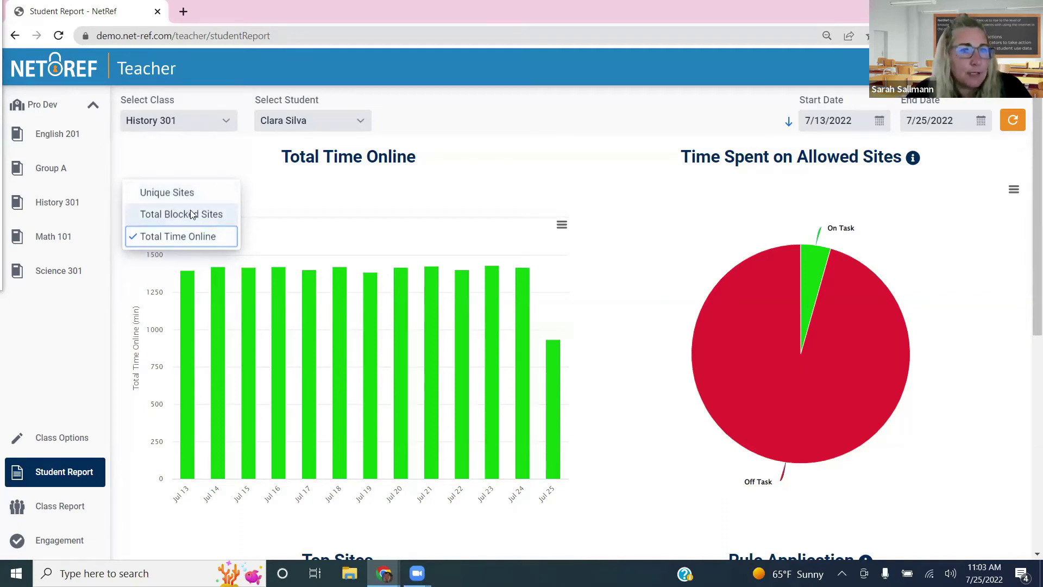
{"action": "left_click", "coordinate": [282, 184]}
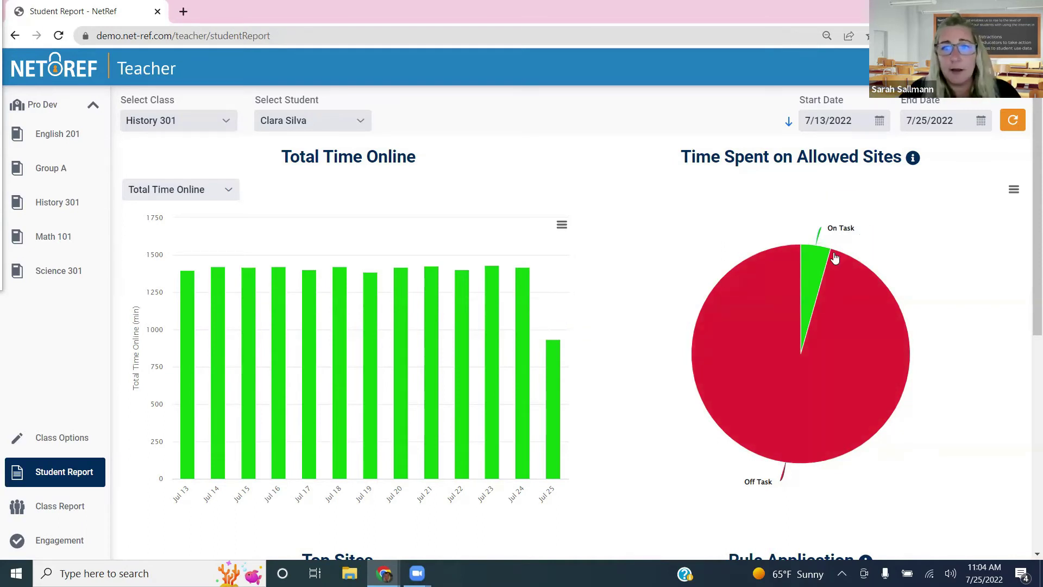
{"action": "mouse_move", "coordinate": [825, 261]}
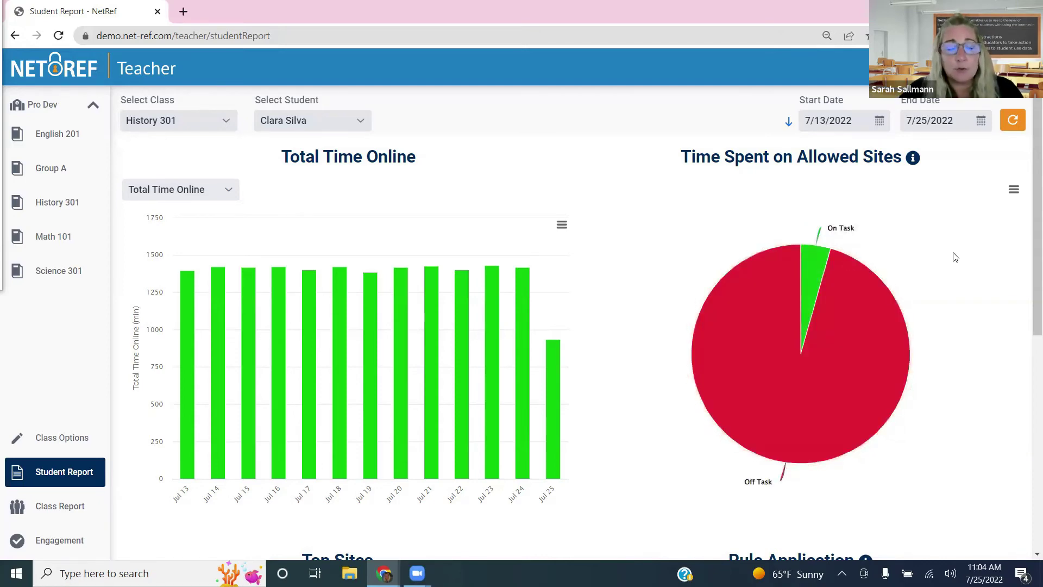
{"action": "scroll", "coordinate": [950, 255], "scroll_direction": "down", "scroll_amount": 5}
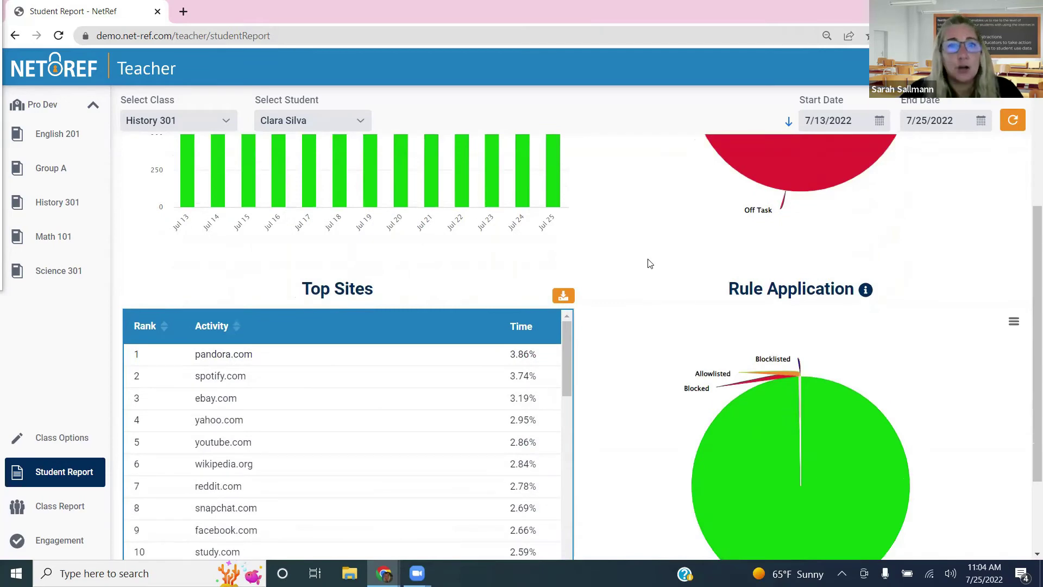
Look at the total time chart's export options, the top sites and the rule application chart in the student report.
{"action": "scroll", "coordinate": [667, 263], "scroll_direction": "up", "scroll_amount": 1}
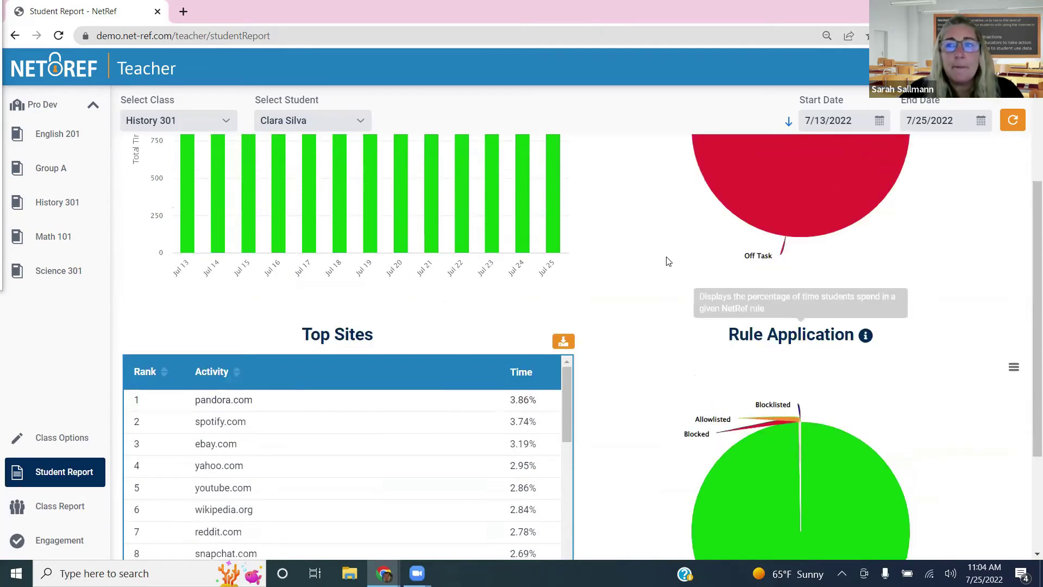
{"action": "scroll", "coordinate": [668, 262], "scroll_direction": "up", "scroll_amount": 5}
{"action": "left_click", "coordinate": [562, 224]}
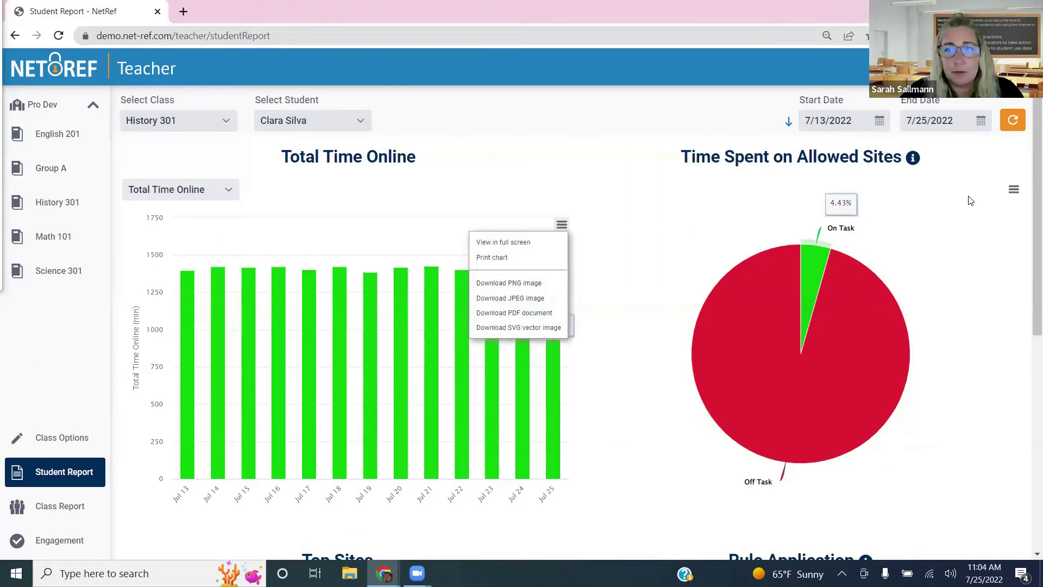
{"action": "scroll", "coordinate": [625, 305], "scroll_direction": "down", "scroll_amount": 6}
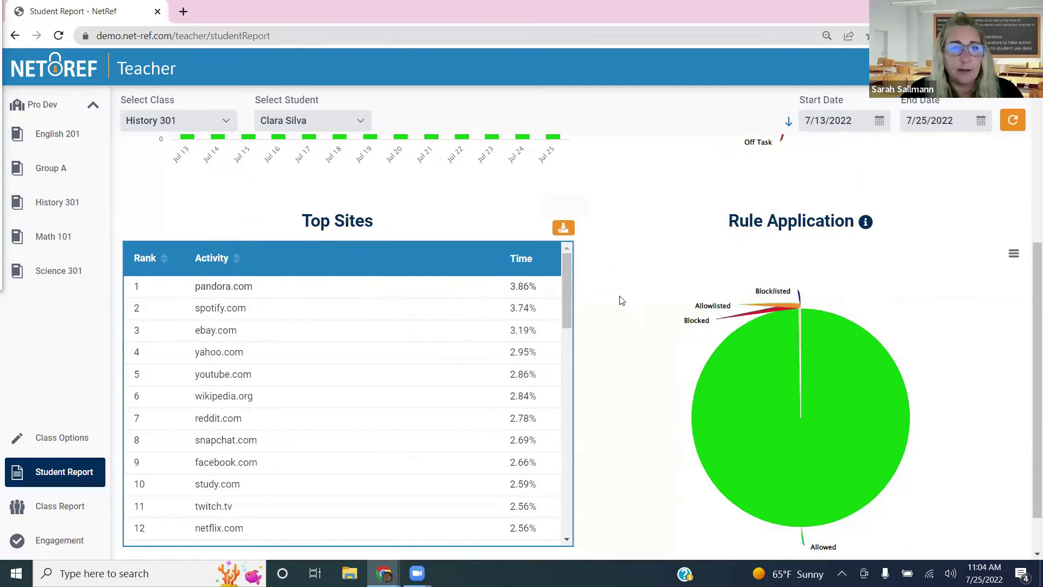
{"action": "scroll", "coordinate": [611, 266], "scroll_direction": "down", "scroll_amount": 1}
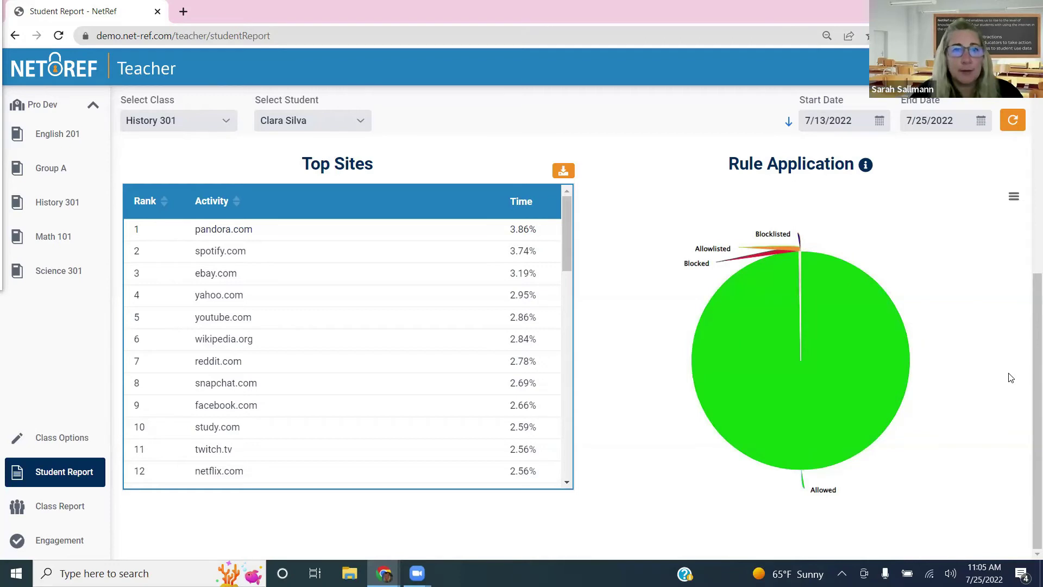
{"action": "mouse_move", "coordinate": [906, 349]}
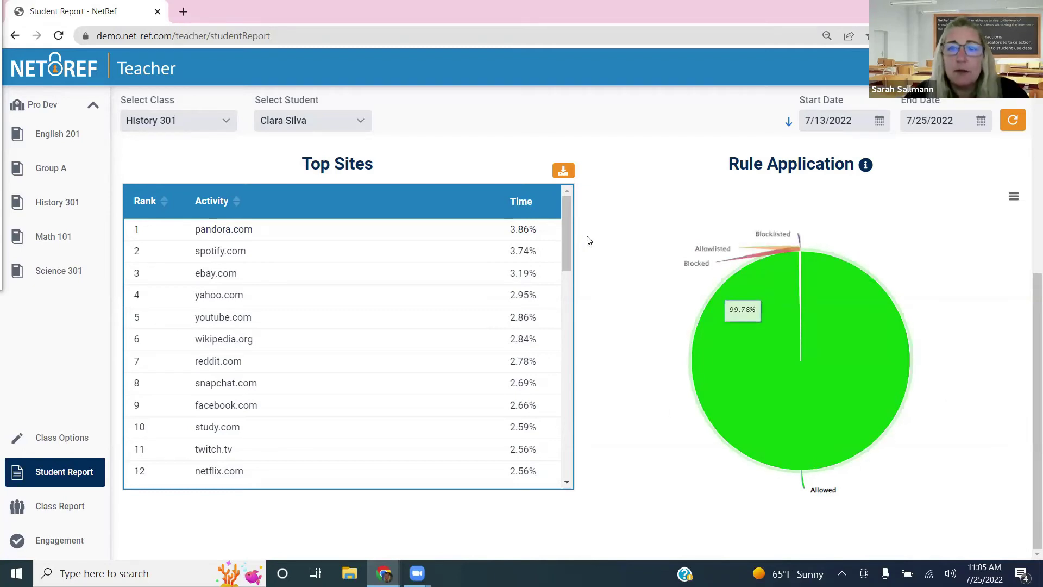
{"action": "scroll", "coordinate": [654, 233], "scroll_direction": "up", "scroll_amount": 7}
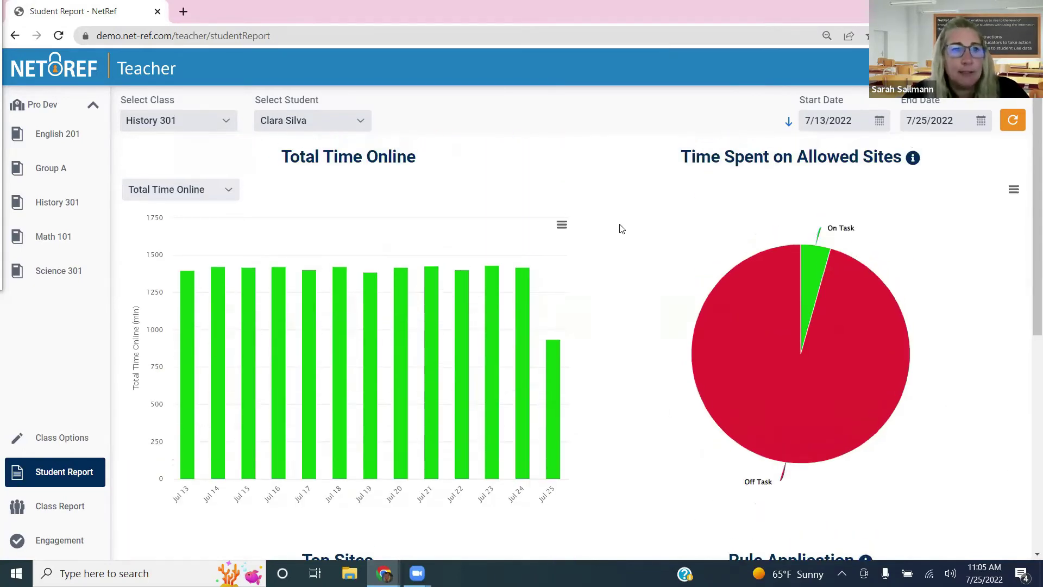
Load the class report for History 301 with the start date set to 7/21/2022 and 7/25/2022 kept as the end date.
{"action": "left_click", "coordinate": [57, 508]}
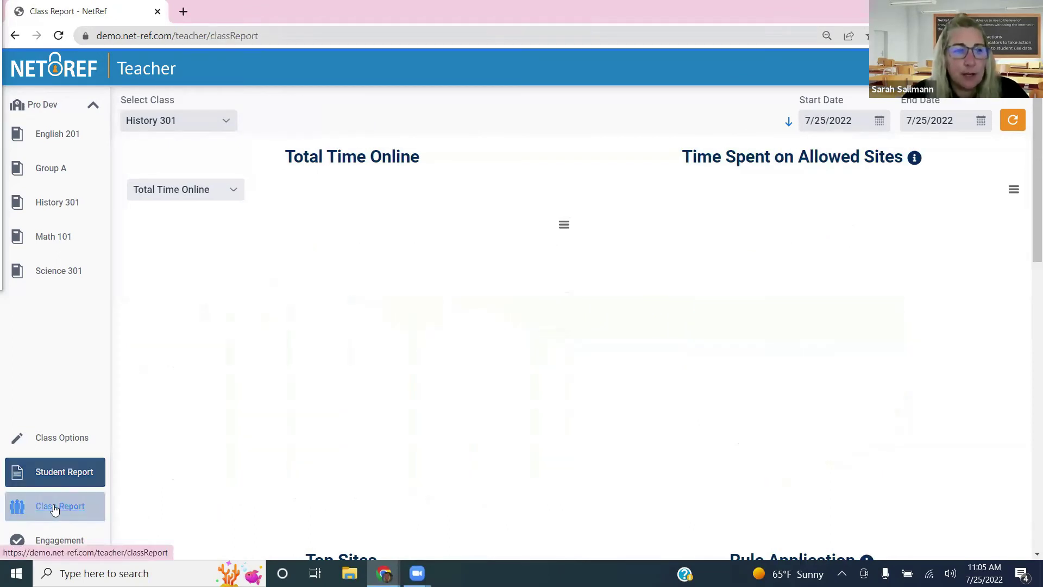
{"action": "left_click", "coordinate": [215, 123]}
{"action": "left_click", "coordinate": [159, 147]}
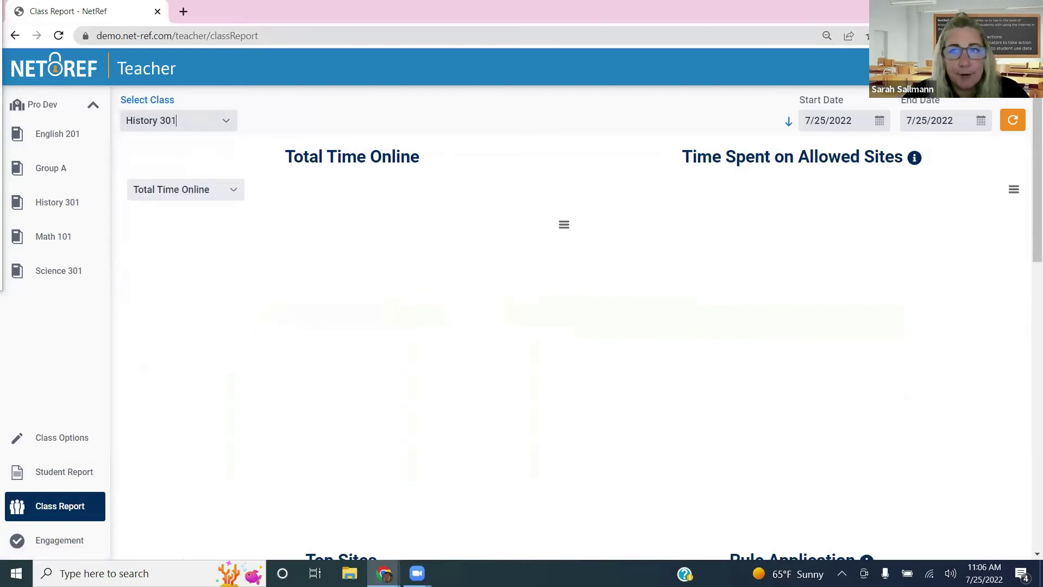
{"action": "left_click", "coordinate": [834, 117]}
{"action": "left_click", "coordinate": [797, 299]}
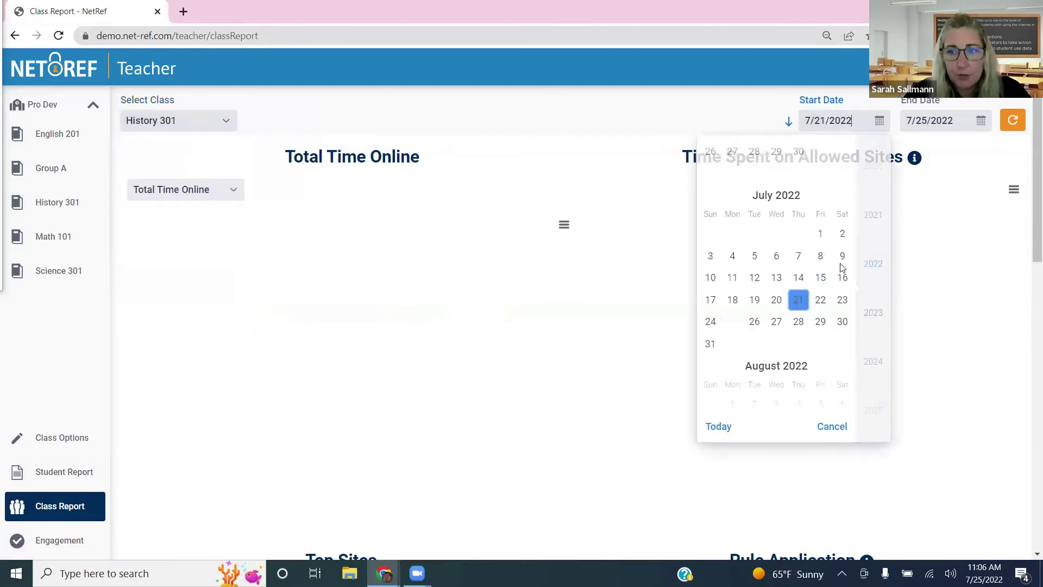
{"action": "left_click", "coordinate": [1014, 118]}
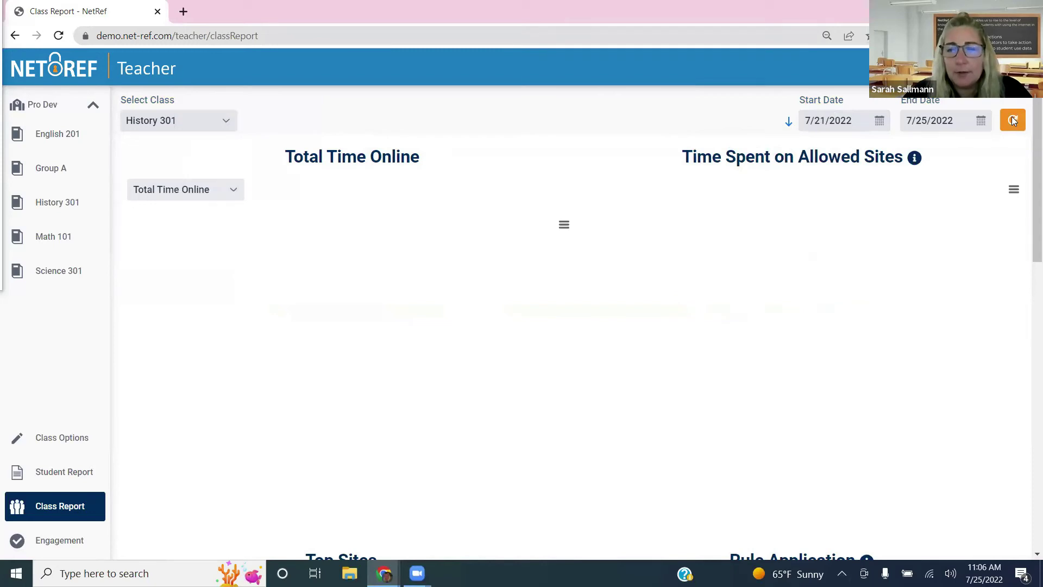
{"action": "left_click", "coordinate": [1010, 117]}
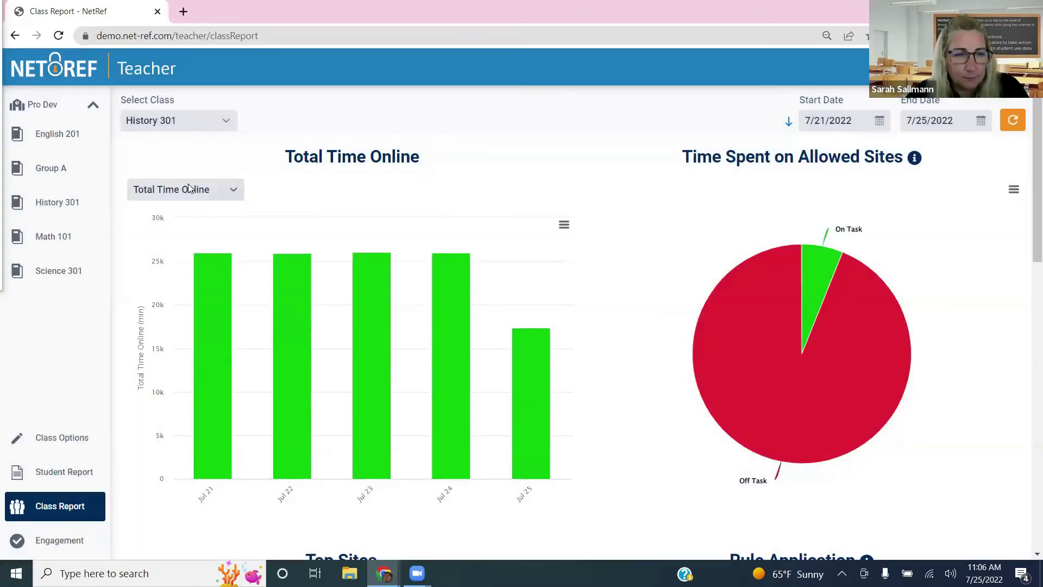
Examine the class report's time chart measures, the on-task and off-task shares, the top sites and the rule application chart.
{"action": "left_click", "coordinate": [188, 185]}
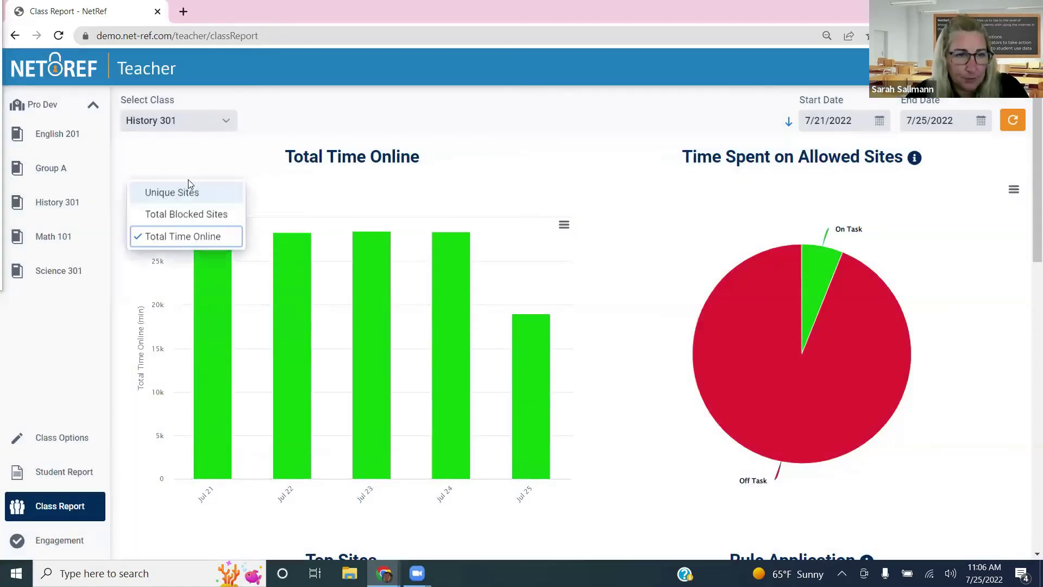
{"action": "left_click", "coordinate": [216, 161]}
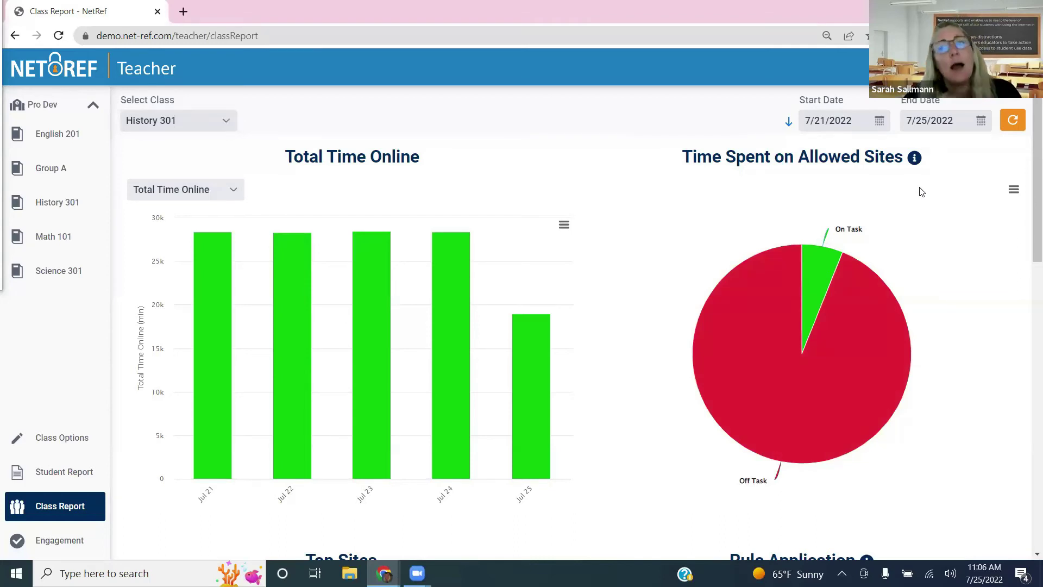
{"action": "mouse_move", "coordinate": [837, 281]}
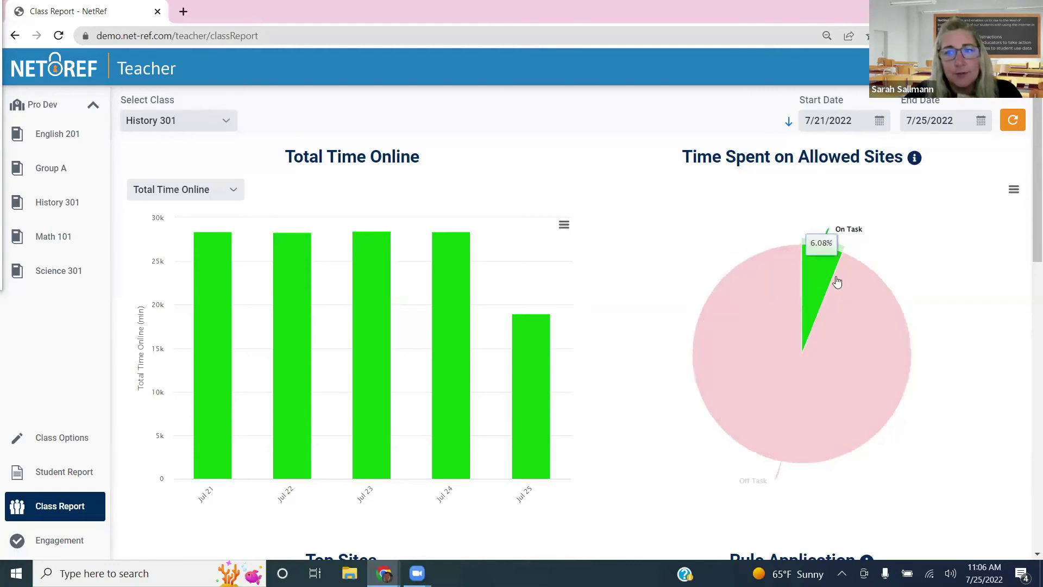
{"action": "mouse_move", "coordinate": [861, 389]}
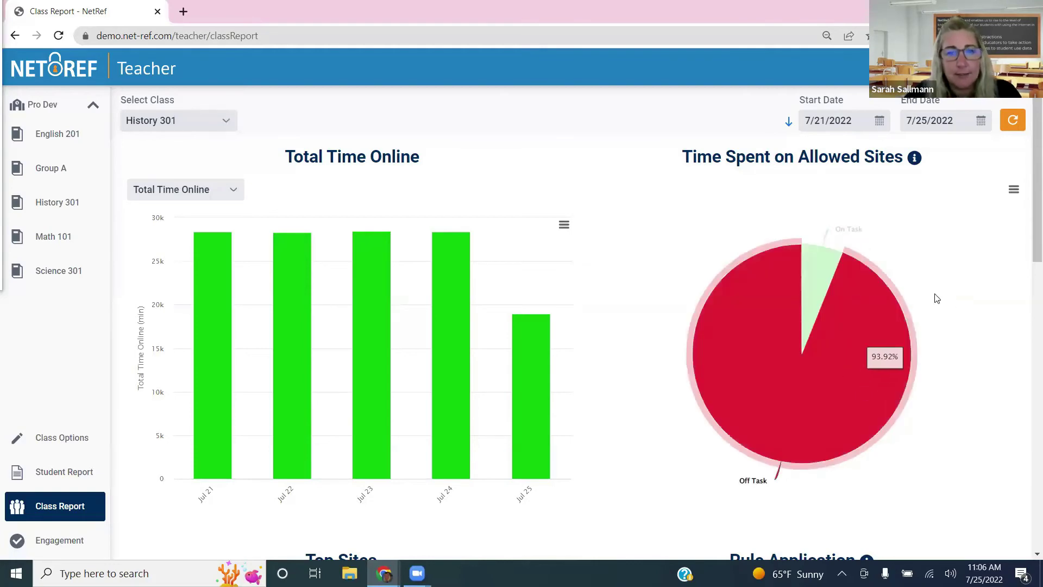
{"action": "scroll", "coordinate": [940, 282], "scroll_direction": "down", "scroll_amount": 6}
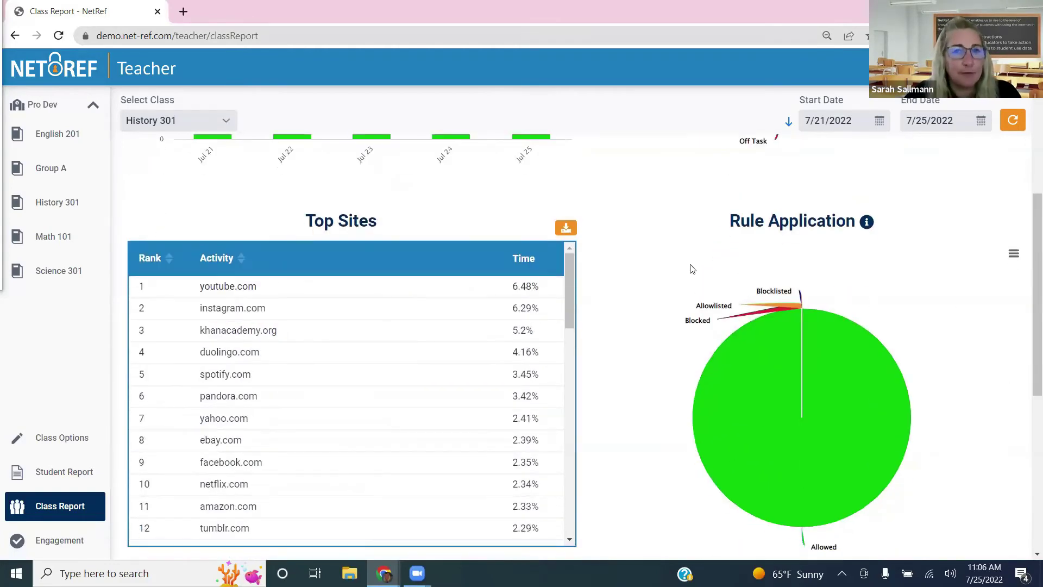
{"action": "scroll", "coordinate": [640, 260], "scroll_direction": "down", "scroll_amount": 1}
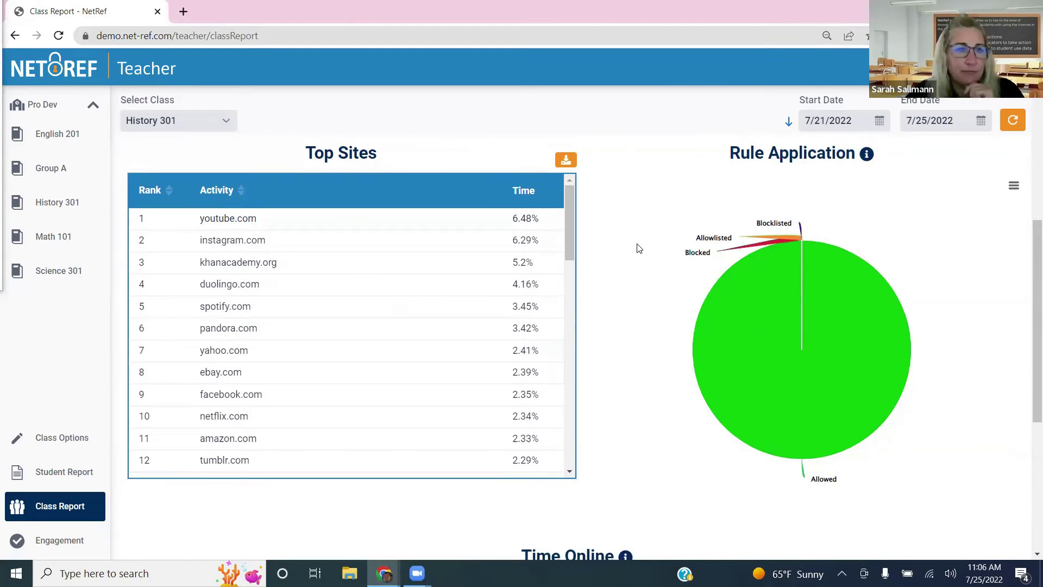
{"action": "mouse_move", "coordinate": [799, 228]}
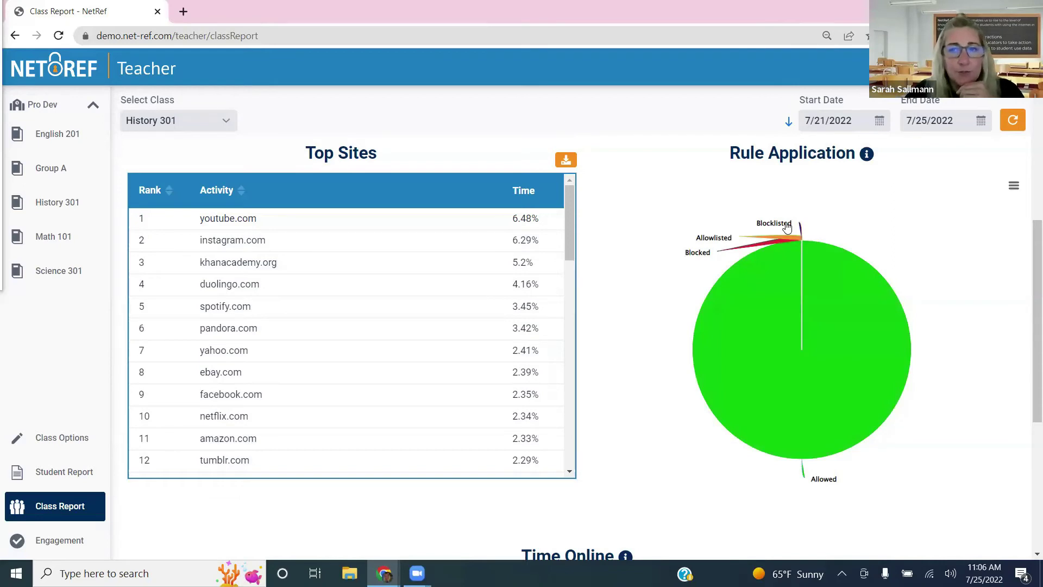
{"action": "mouse_move", "coordinate": [715, 245]}
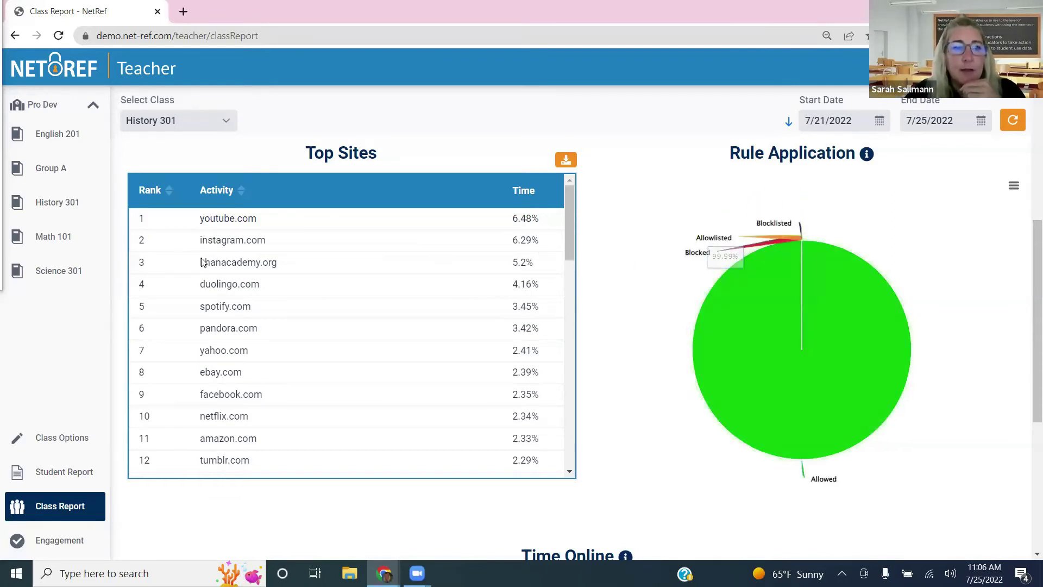
{"action": "mouse_move", "coordinate": [927, 273]}
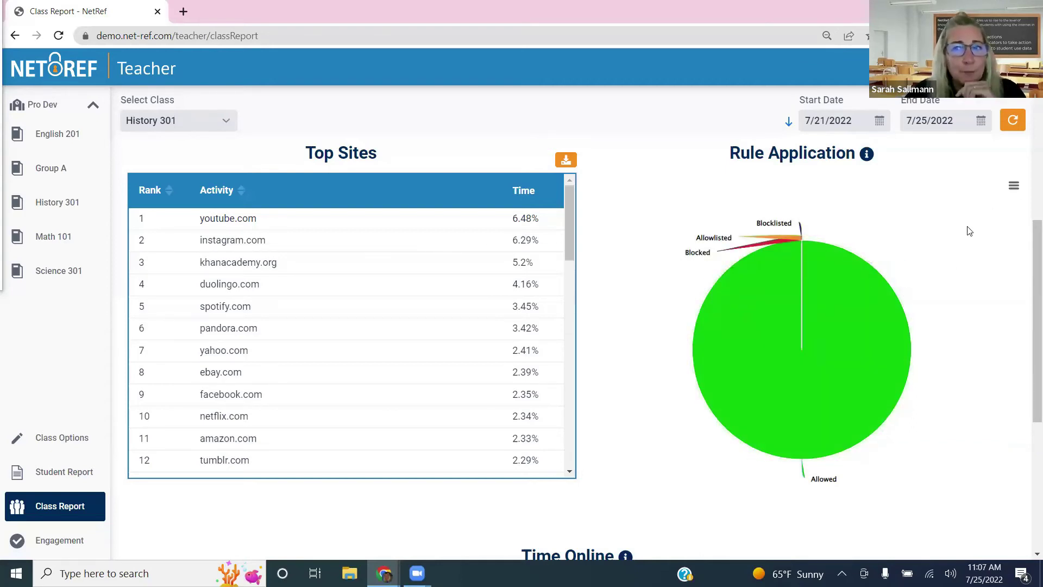
Examine the Time Online chart for youtube.com, its list of selectable sites and individual students' deviations from the class average.
{"action": "scroll", "coordinate": [957, 214], "scroll_direction": "down", "scroll_amount": 3}
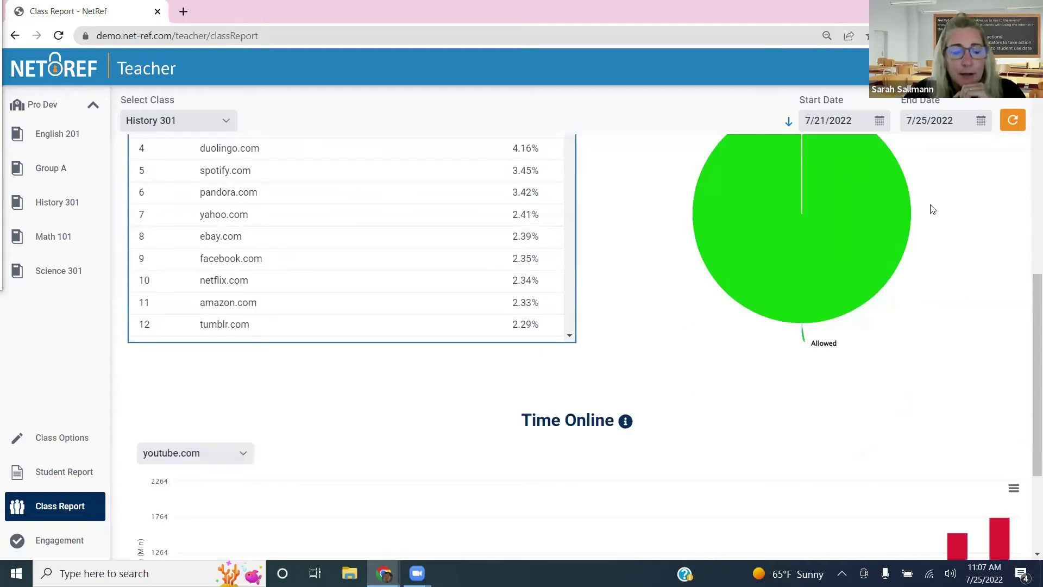
{"action": "scroll", "coordinate": [929, 210], "scroll_direction": "down", "scroll_amount": 3}
{"action": "mouse_move", "coordinate": [625, 237]}
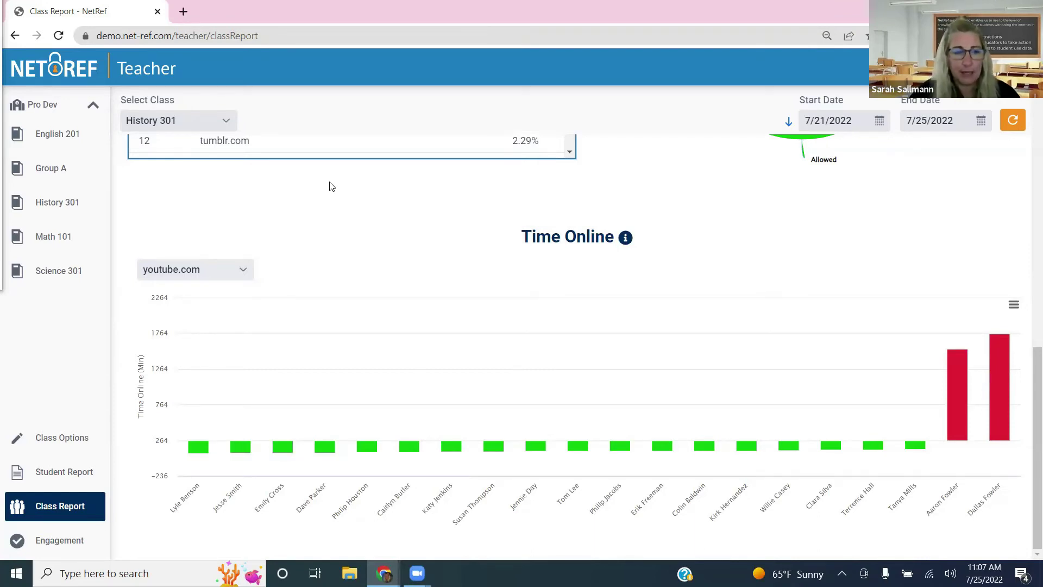
{"action": "left_click", "coordinate": [244, 268]}
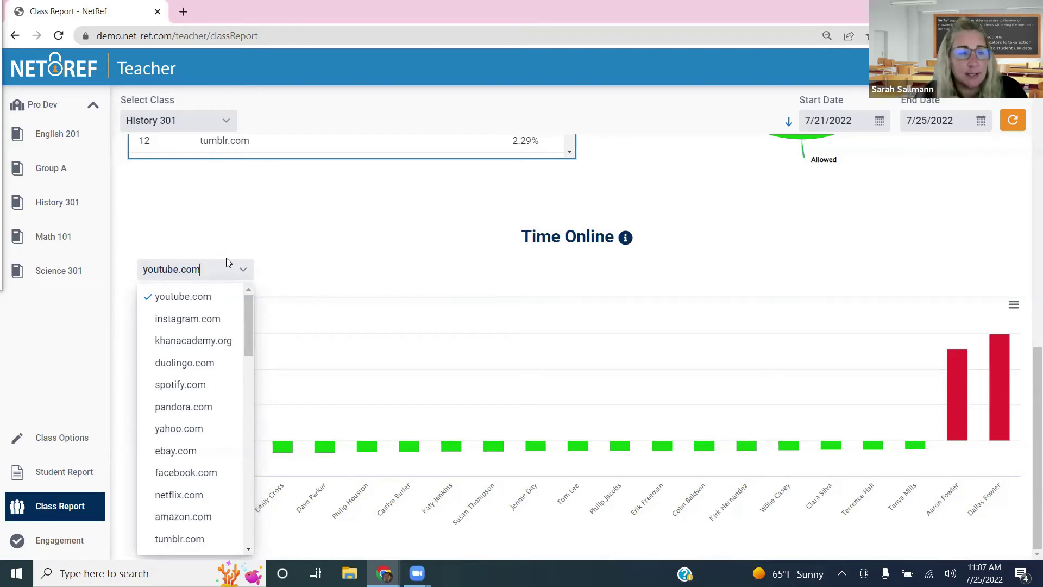
{"action": "left_click_drag", "start_coordinate": [208, 269], "coordinate": [142, 271]}
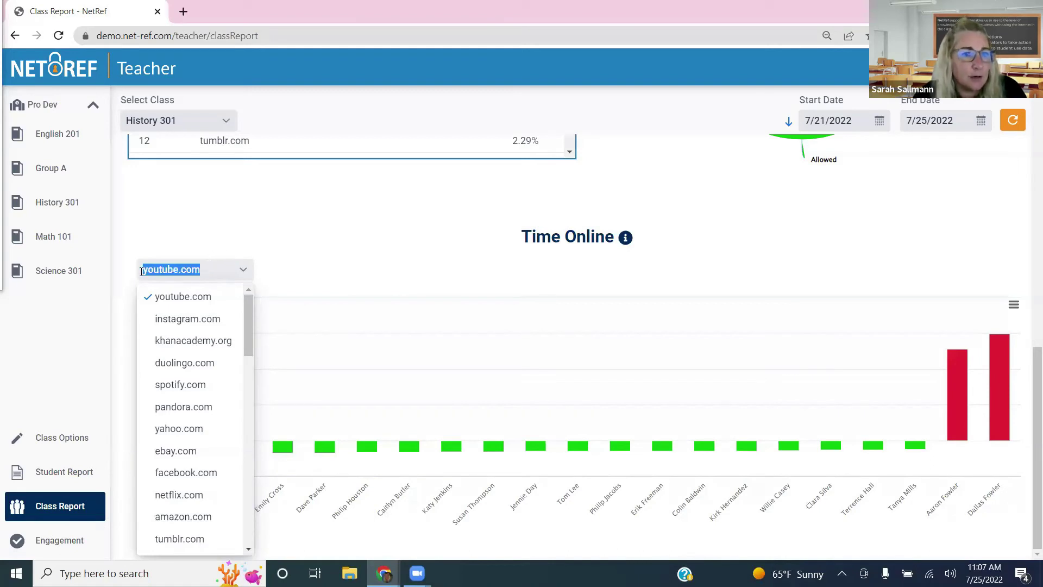
{"action": "left_click", "coordinate": [187, 214]}
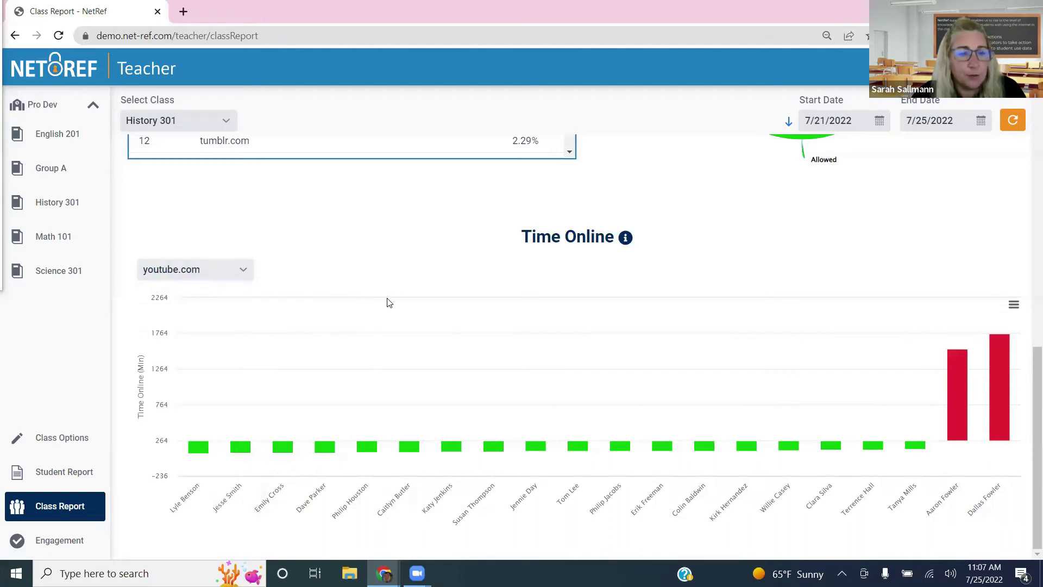
{"action": "mouse_move", "coordinate": [189, 447]}
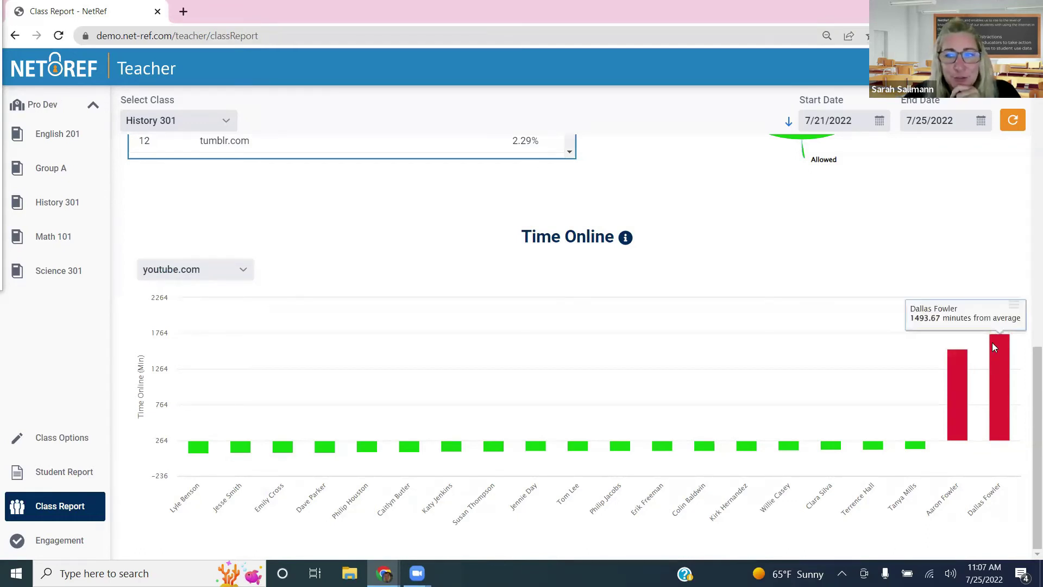
{"action": "mouse_move", "coordinate": [945, 400]}
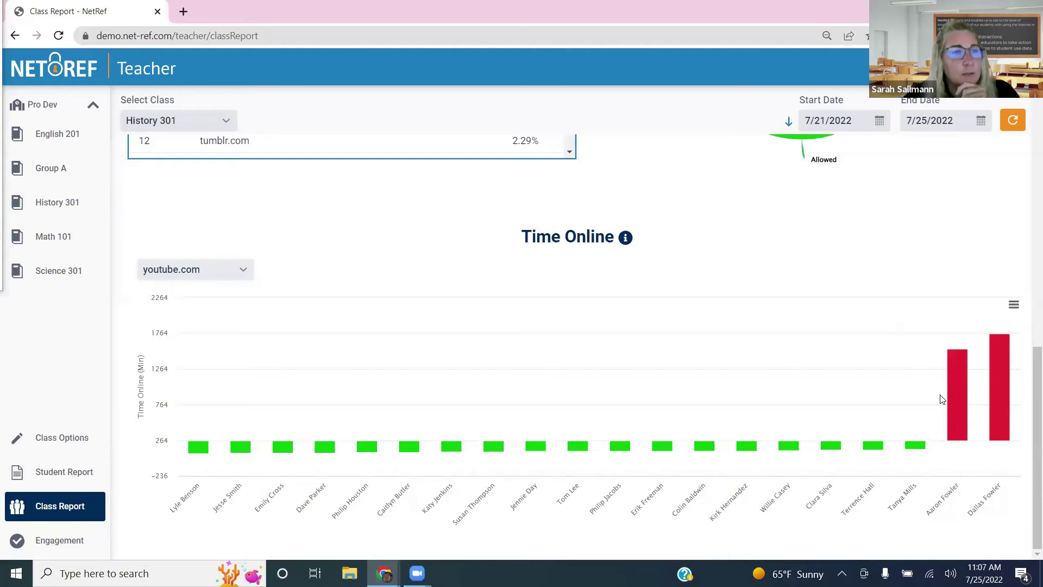
{"action": "mouse_move", "coordinate": [990, 409]}
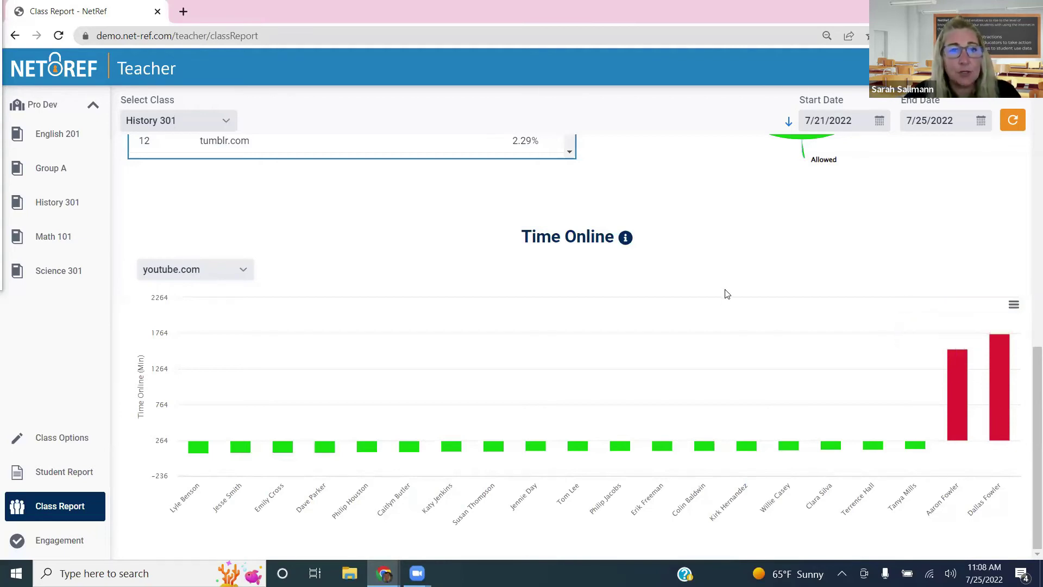
{"action": "scroll", "coordinate": [712, 297], "scroll_direction": "up", "scroll_amount": 5}
{"action": "scroll", "coordinate": [651, 303], "scroll_direction": "up", "scroll_amount": 9}
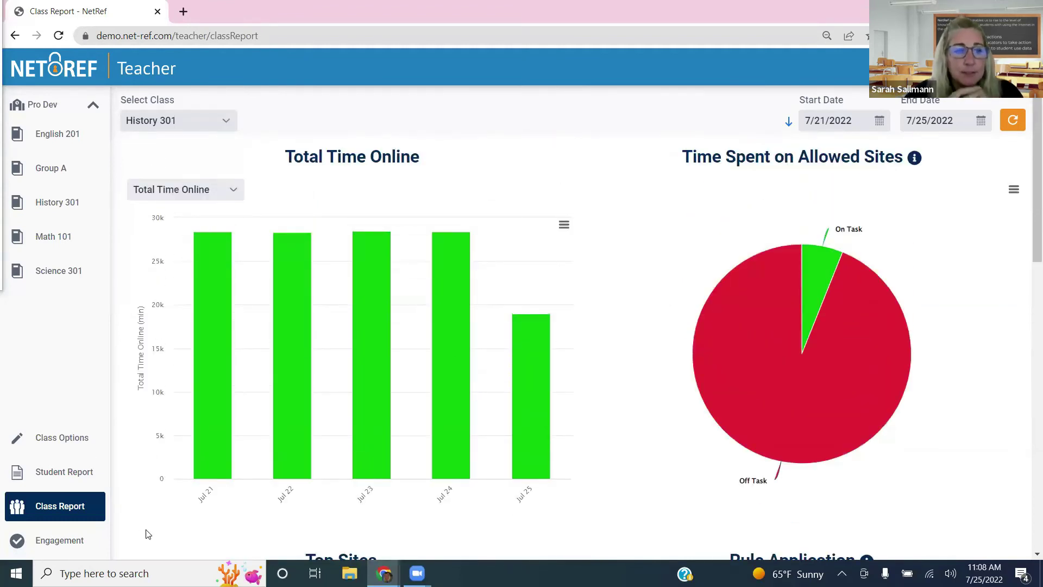
Open the engagement report for History 301 and read the explanation of the tags filter.
{"action": "left_click", "coordinate": [47, 539]}
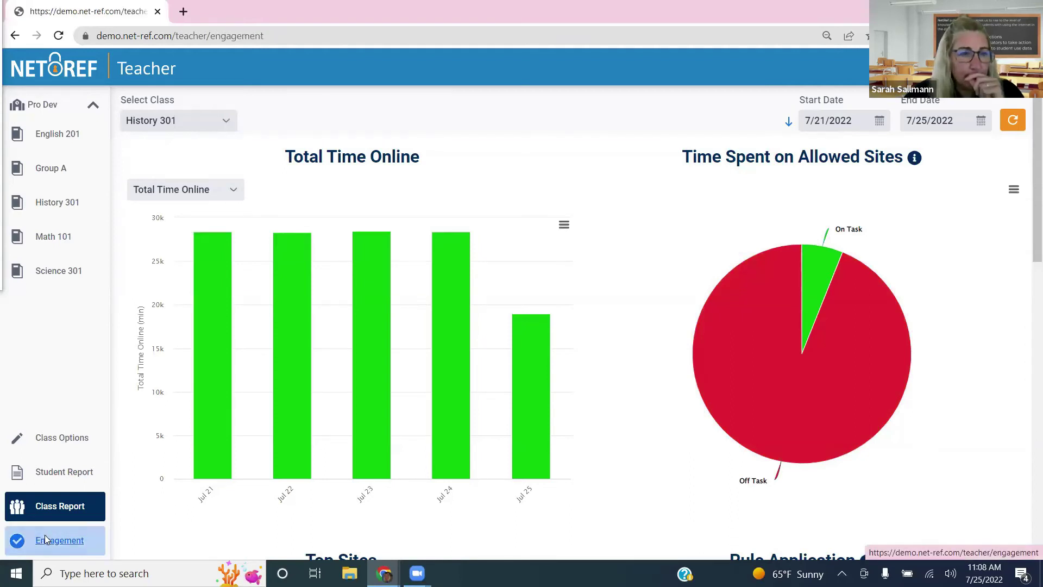
{"action": "left_click", "coordinate": [230, 117]}
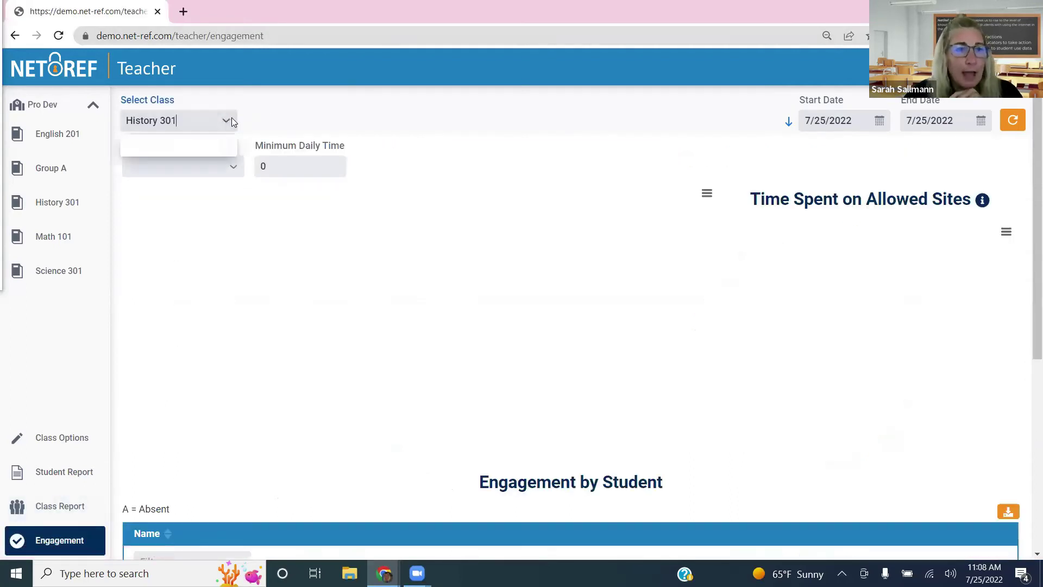
{"action": "left_click", "coordinate": [225, 121]}
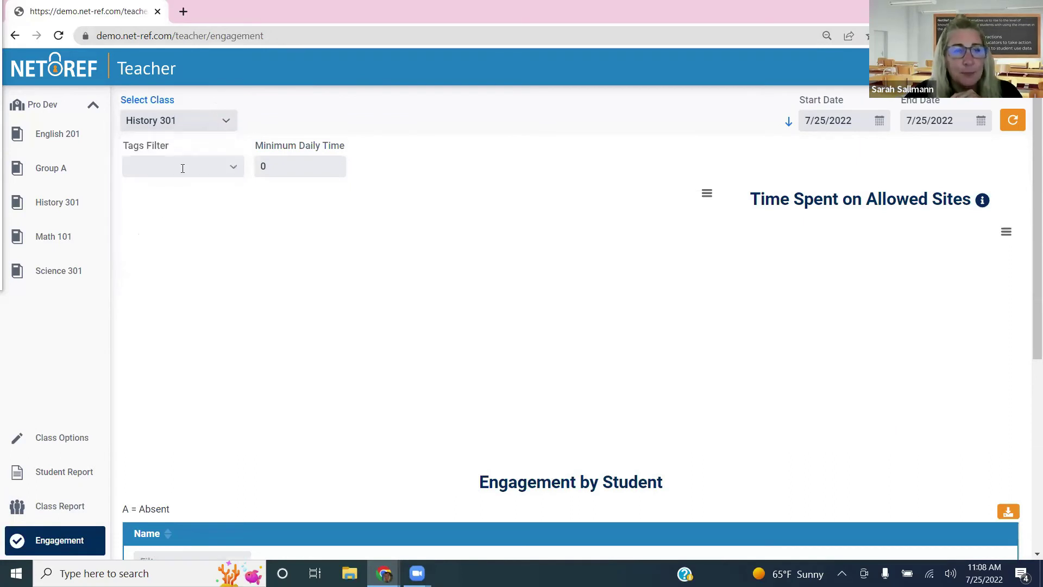
{"action": "mouse_move", "coordinate": [130, 156]}
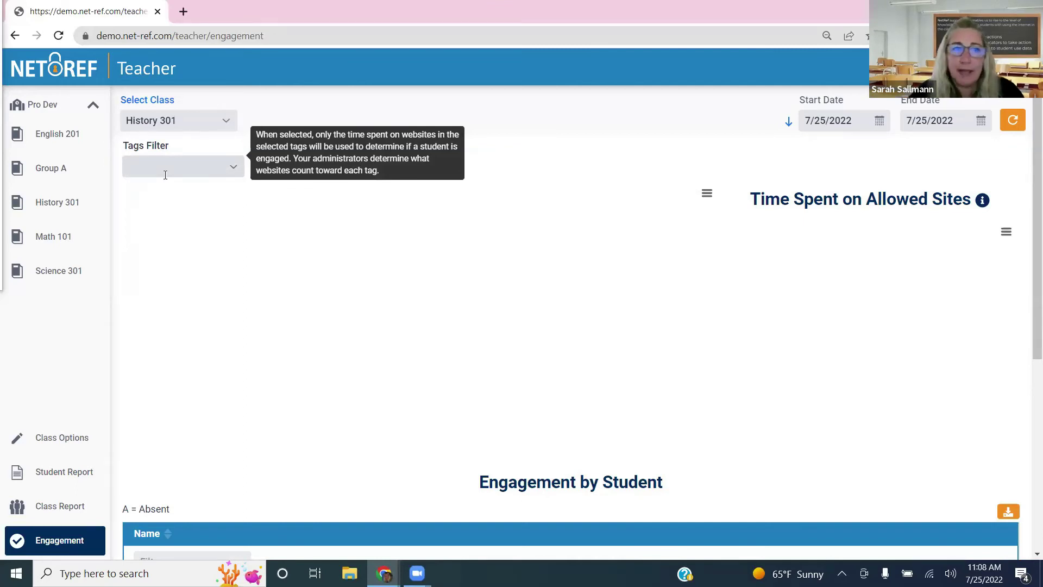
Filter the engagement report by the Engagement tag and set the minimum daily time to 45 minutes.
{"action": "left_click", "coordinate": [232, 168]}
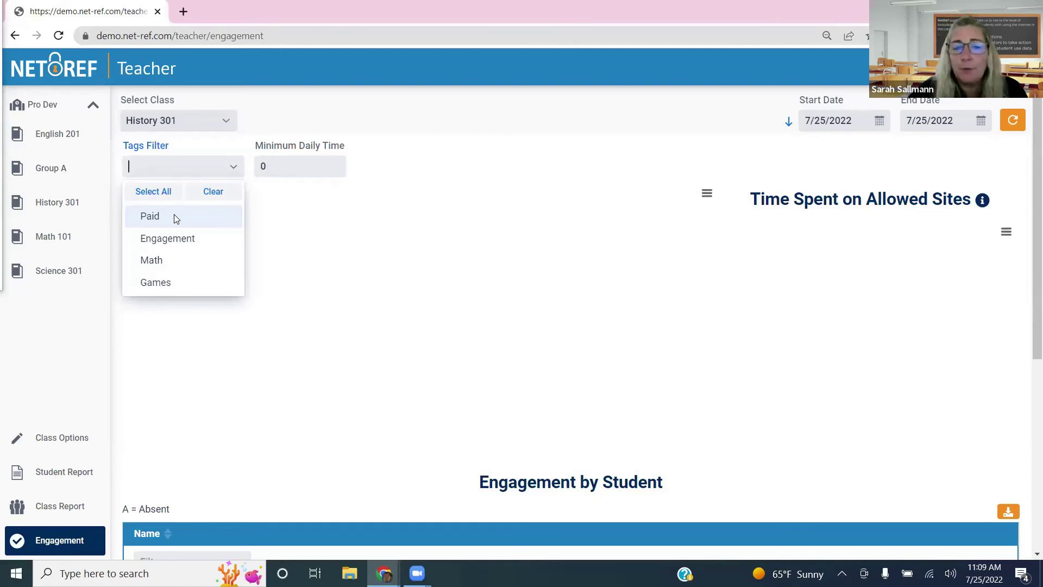
{"action": "left_click", "coordinate": [173, 242]}
{"action": "left_click", "coordinate": [275, 164]}
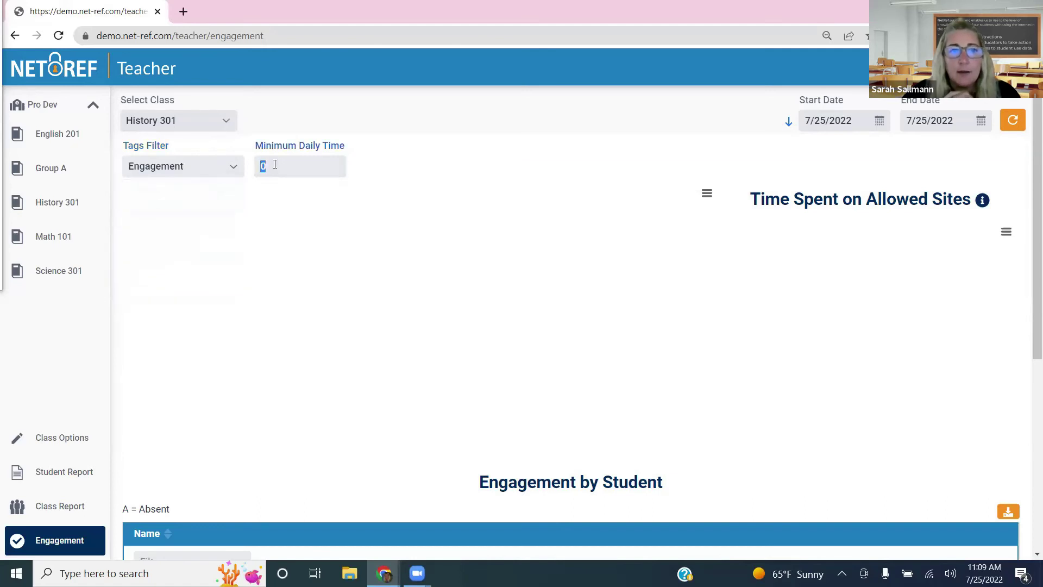
{"action": "type", "text": "45"}
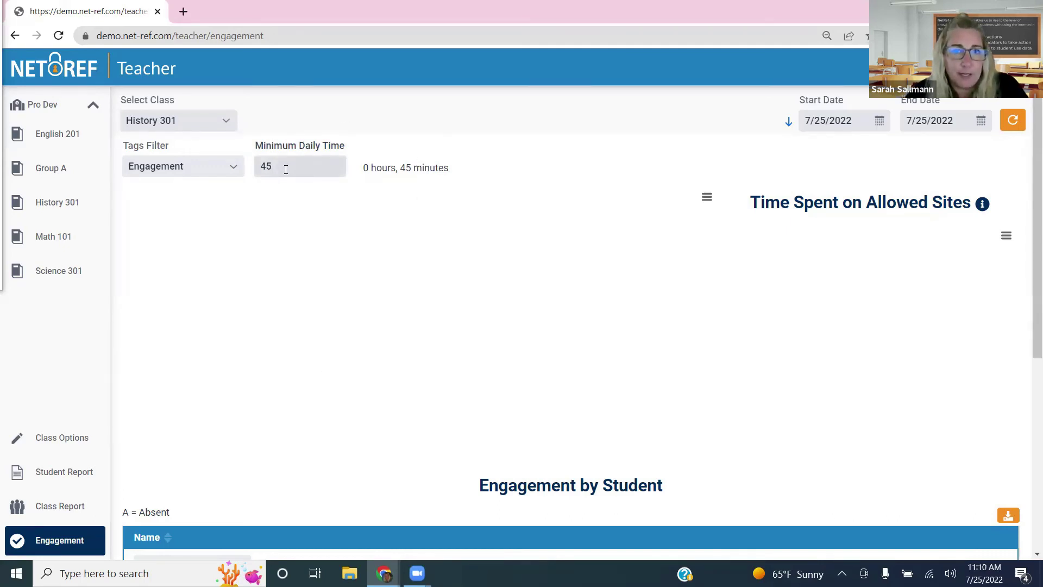
Set the start date to 7/13/2022 and load the engagement report for History 301.
{"action": "left_click", "coordinate": [848, 127]}
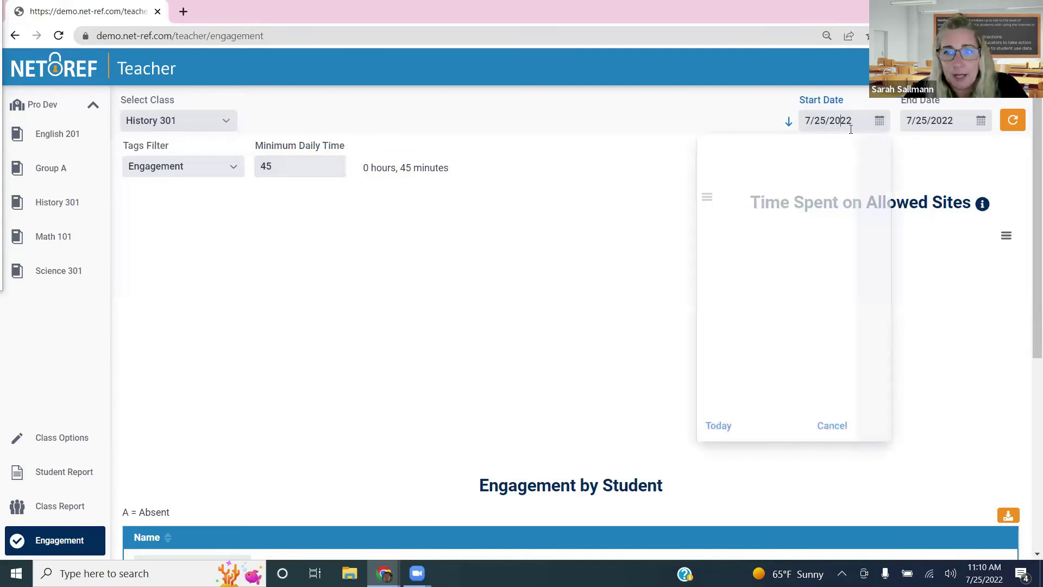
{"action": "left_click", "coordinate": [777, 277]}
{"action": "left_click", "coordinate": [1012, 119]}
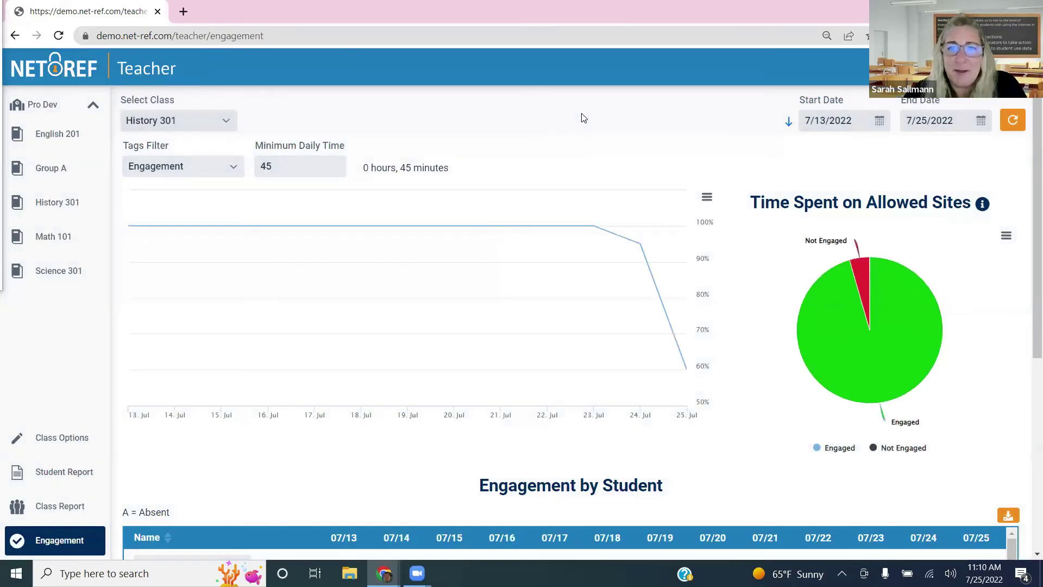
Examine the class's daily engagement percentages in the line chart and the engaged and not engaged shares in the pie chart.
{"action": "mouse_move", "coordinate": [143, 235]}
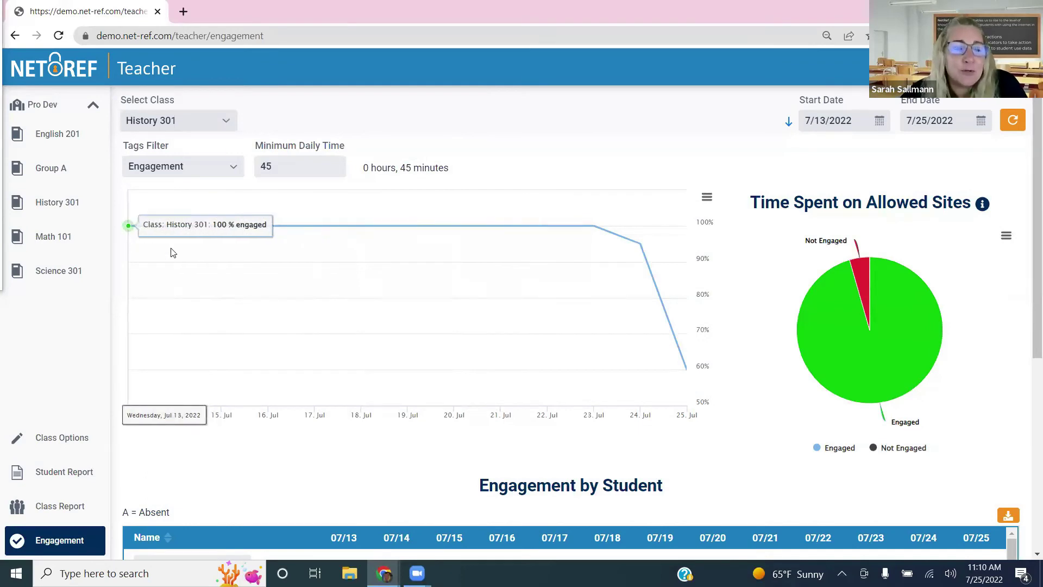
{"action": "mouse_move", "coordinate": [210, 246]}
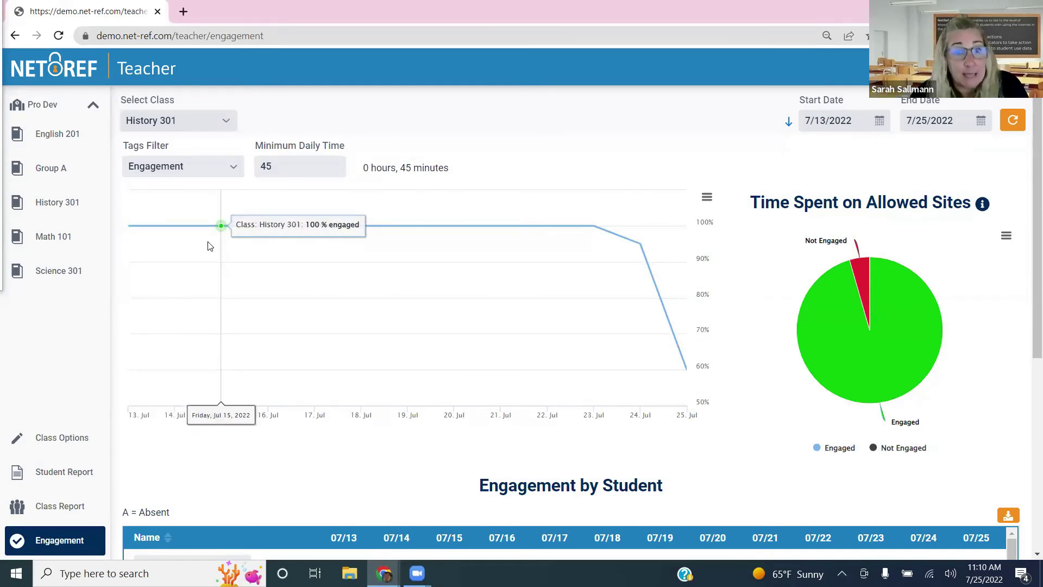
{"action": "mouse_move", "coordinate": [541, 253]}
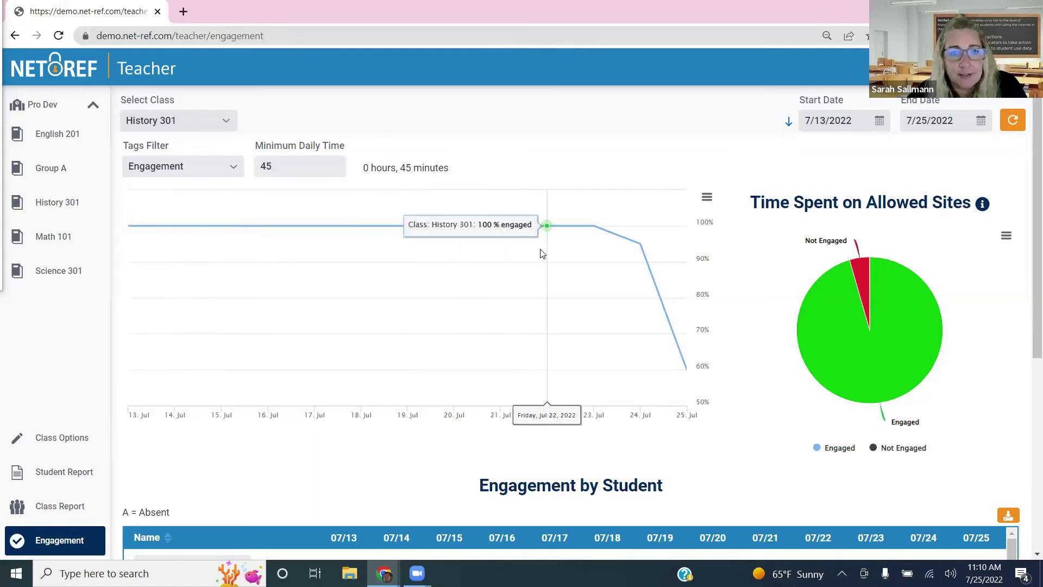
{"action": "mouse_move", "coordinate": [642, 258]}
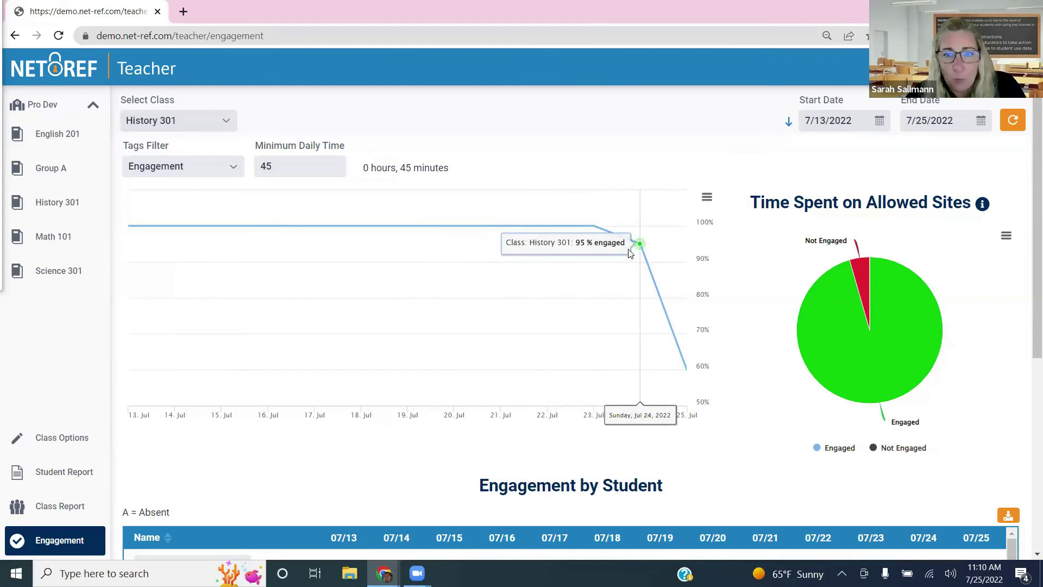
{"action": "mouse_move", "coordinate": [680, 362]}
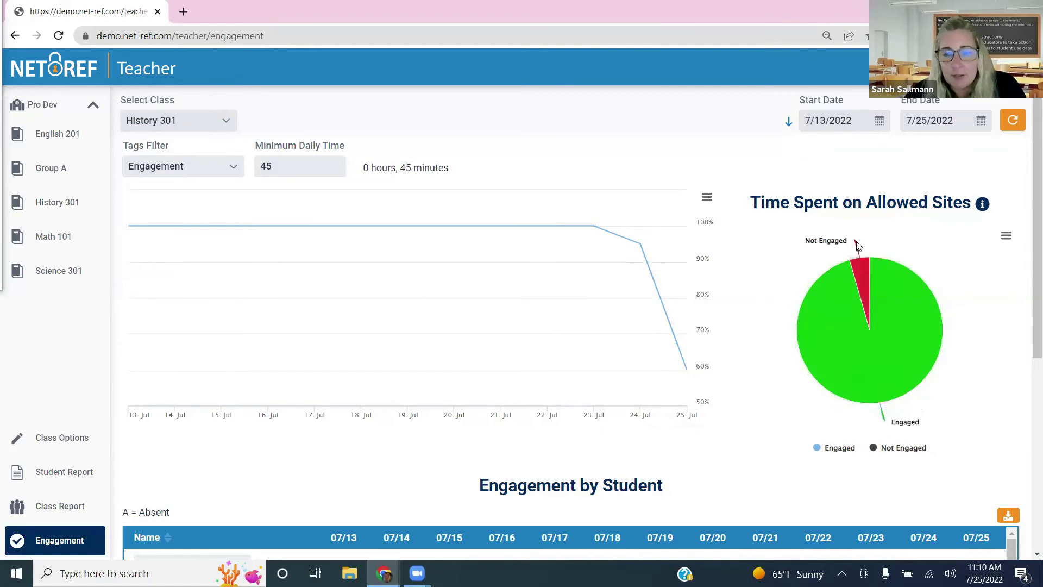
{"action": "mouse_move", "coordinate": [864, 260]}
{"action": "mouse_move", "coordinate": [891, 316]}
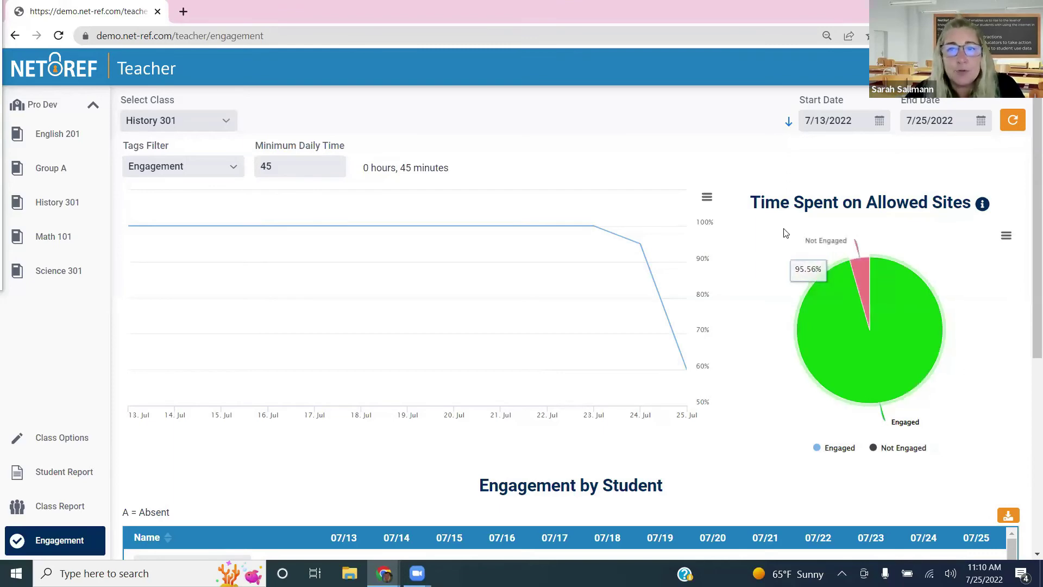
Review the Engagement by Student table with its absence marks and the tags available in the tags filter.
{"action": "scroll", "coordinate": [758, 217], "scroll_direction": "down", "scroll_amount": 5}
{"action": "scroll", "coordinate": [756, 206], "scroll_direction": "down", "scroll_amount": 1}
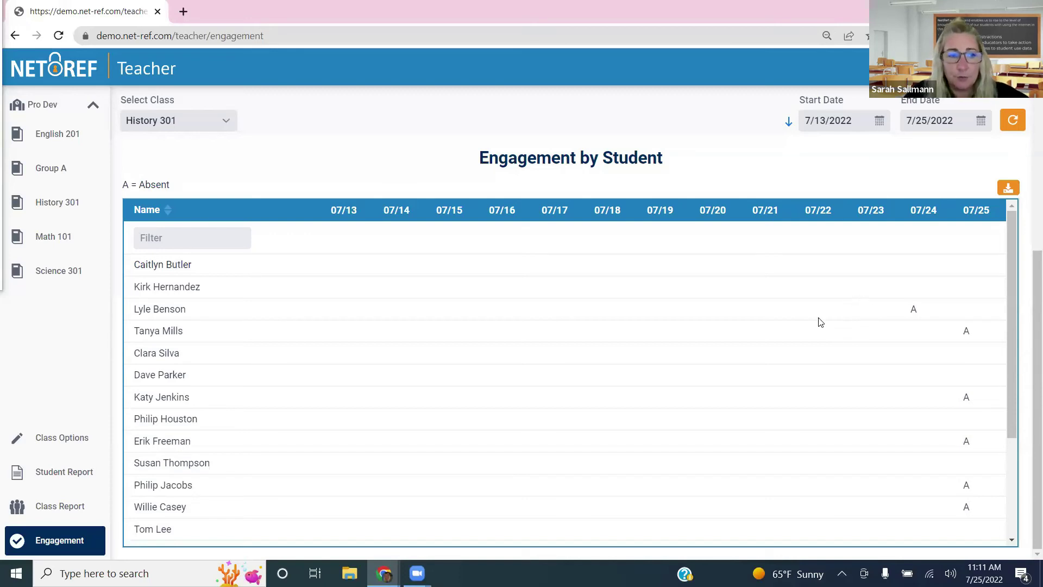
{"action": "scroll", "coordinate": [760, 333], "scroll_direction": "up", "scroll_amount": 5}
{"action": "scroll", "coordinate": [730, 337], "scroll_direction": "up", "scroll_amount": 1}
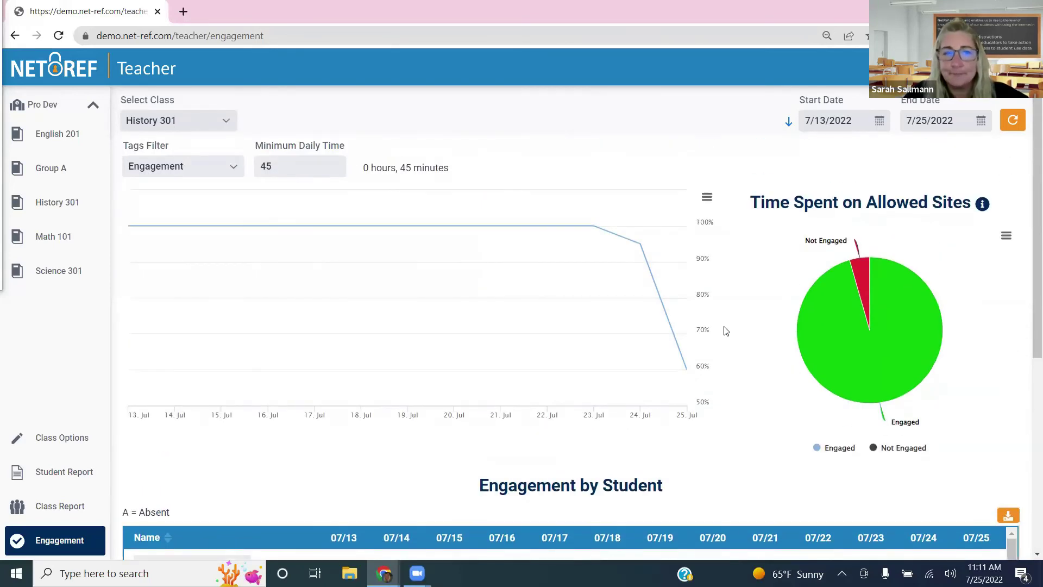
{"action": "left_click", "coordinate": [233, 170]}
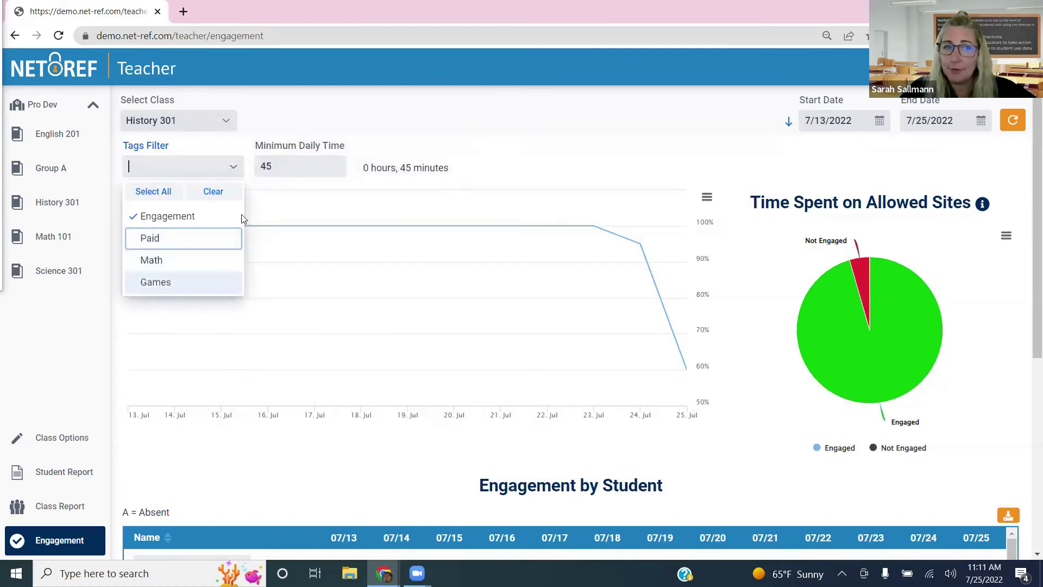
{"action": "left_click", "coordinate": [295, 216]}
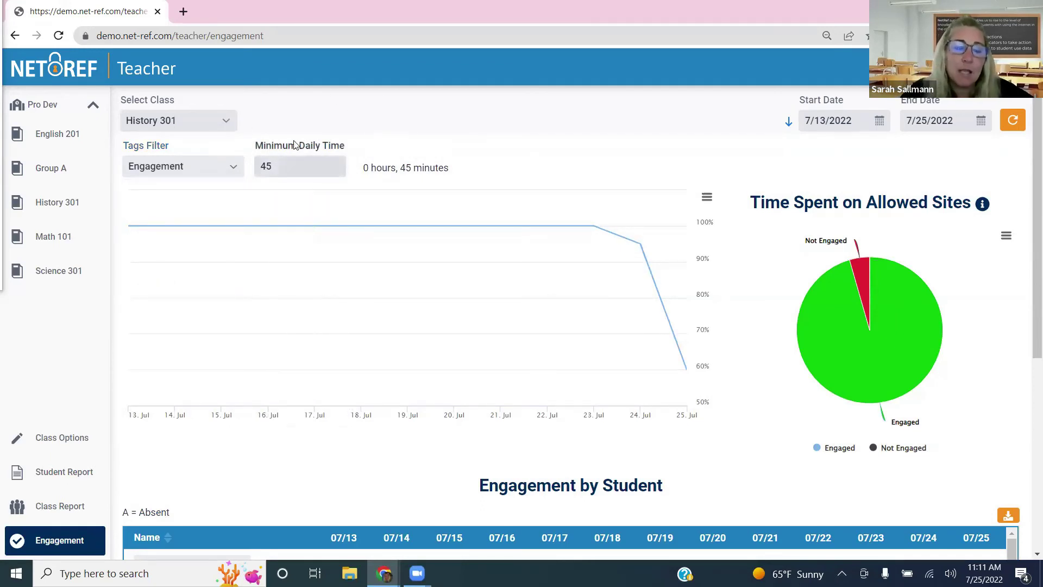
Rename the English 201 class as Lit. Class in the class options and save it.
{"action": "left_click", "coordinate": [56, 439]}
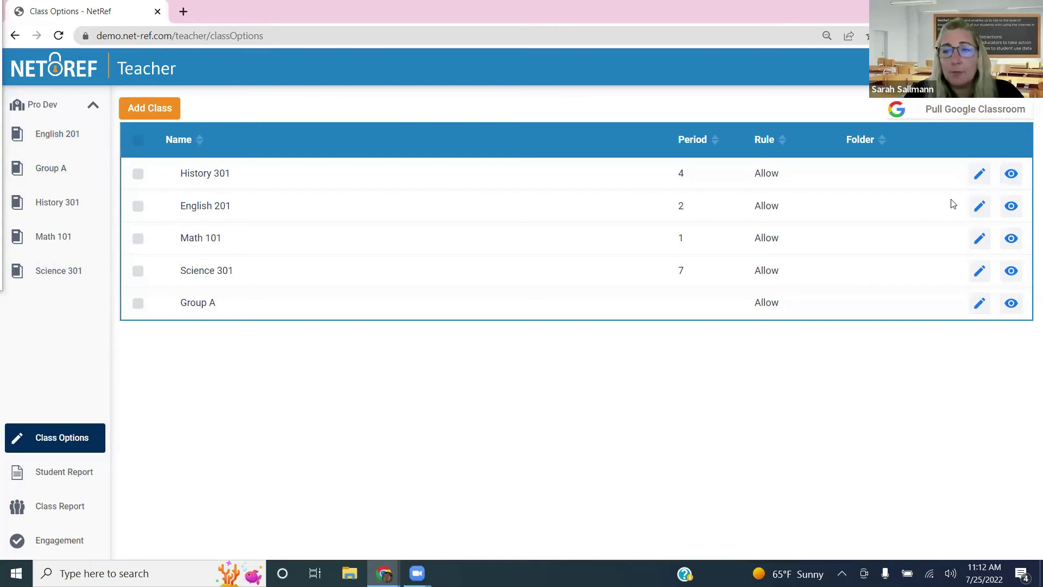
{"action": "left_click", "coordinate": [981, 206]}
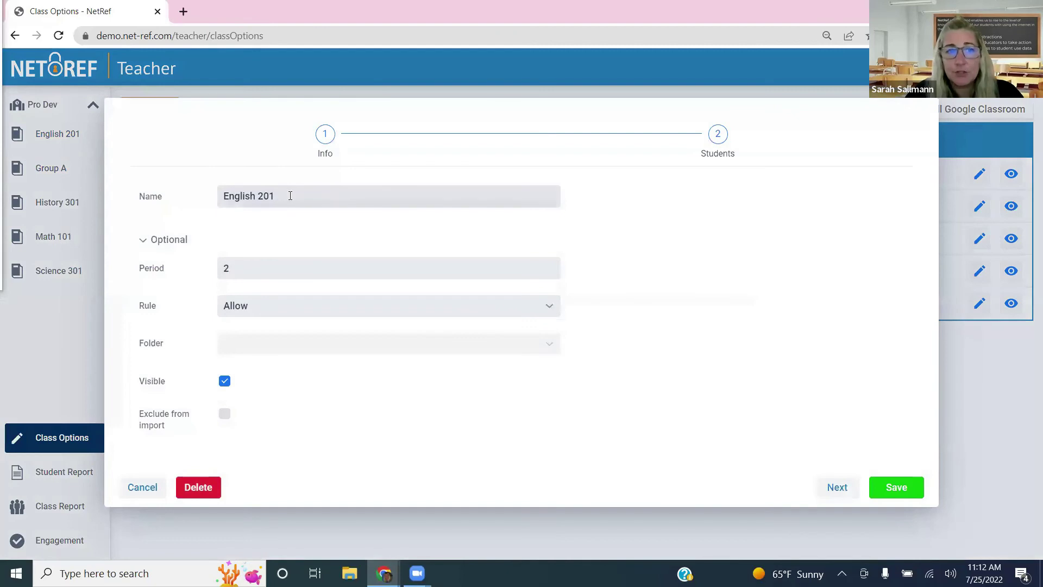
{"action": "left_click", "coordinate": [292, 198]}
{"action": "left_click_drag", "start_coordinate": [292, 198], "coordinate": [216, 205]}
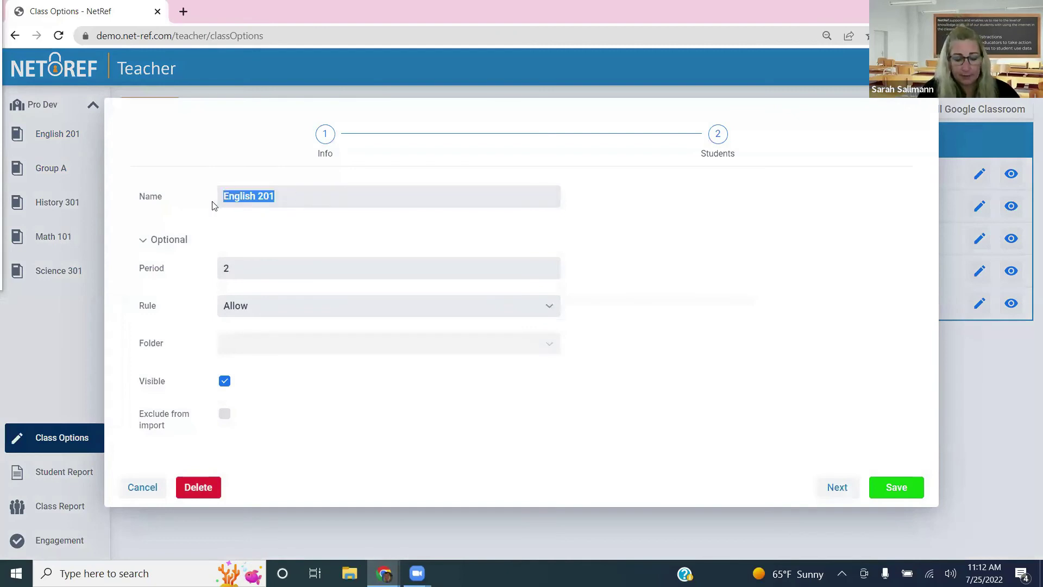
{"action": "type", "text": "Lit"}
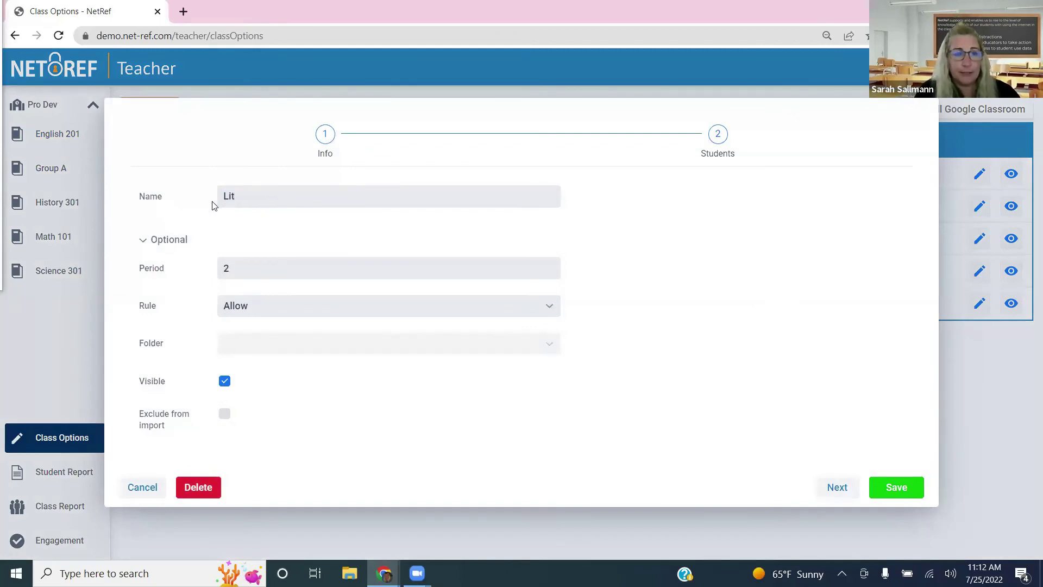
{"action": "type", "text": ". Class"}
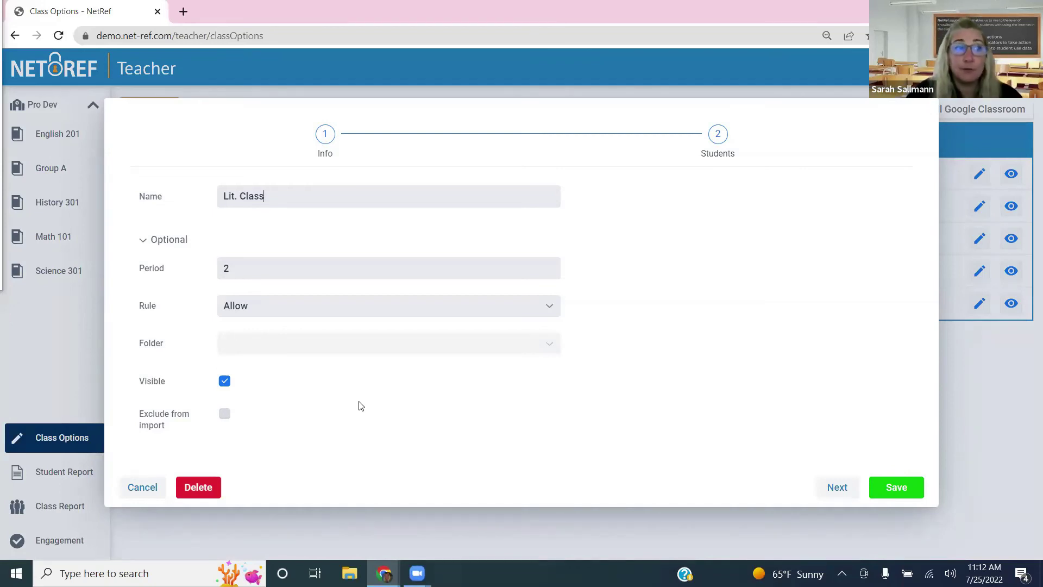
{"action": "left_click", "coordinate": [896, 487]}
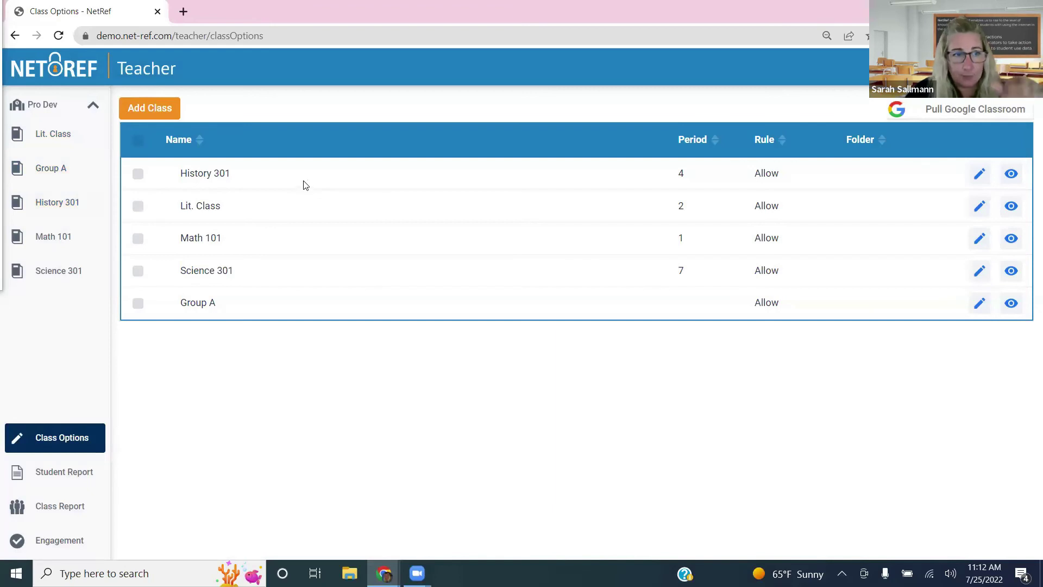
Hide the History 301, Lit. Class, Math 101 and Science 301 classes from the class list.
{"action": "left_click", "coordinate": [1012, 175]}
{"action": "left_click", "coordinate": [1013, 208]}
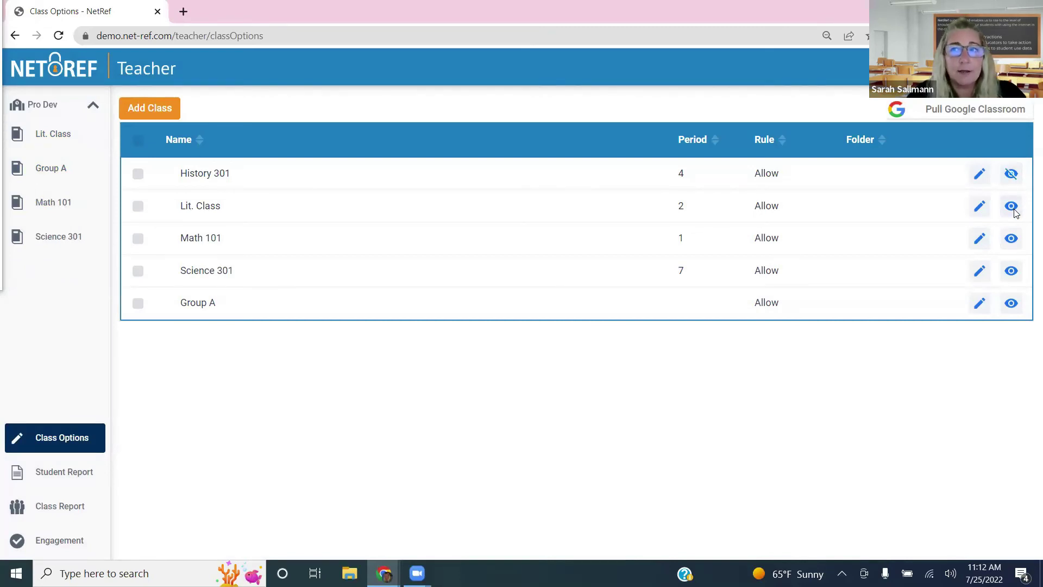
{"action": "left_click", "coordinate": [1013, 239]}
{"action": "left_click", "coordinate": [1012, 273]}
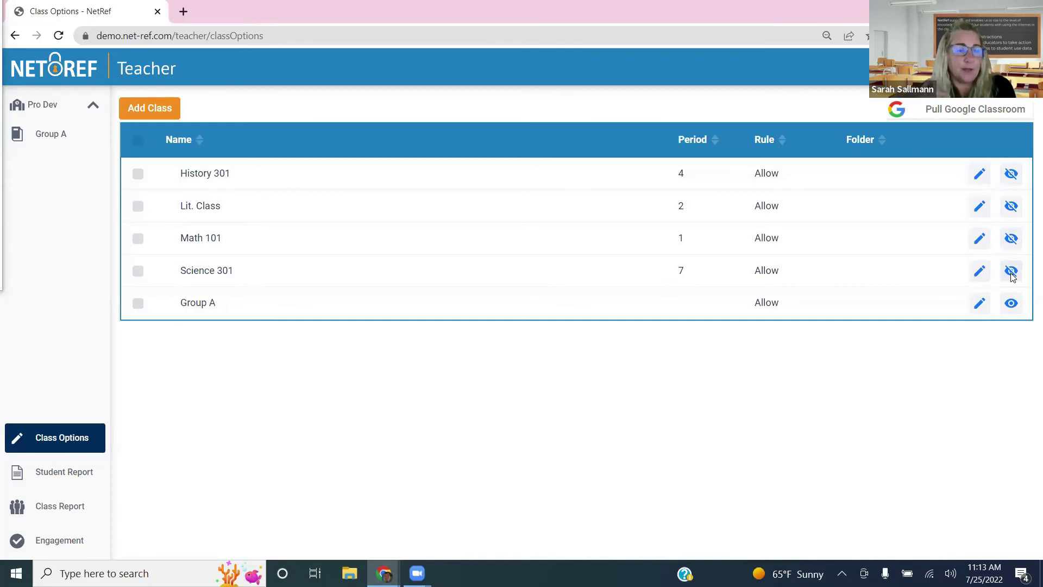
Make the hidden History 301, Lit. Class, Math 101 and Science 301 classes visible again.
{"action": "left_click", "coordinate": [1012, 274]}
{"action": "left_click", "coordinate": [1011, 239]}
{"action": "left_click", "coordinate": [1011, 174]}
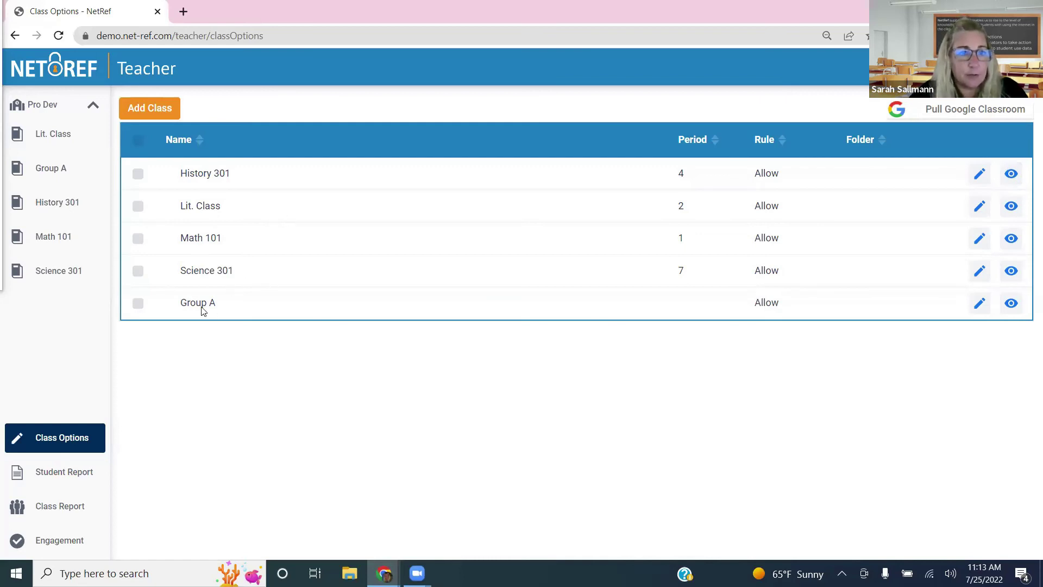
Start a new class named Group B and show its optional settings, keeping the Allow rule.
{"action": "left_click", "coordinate": [150, 109]}
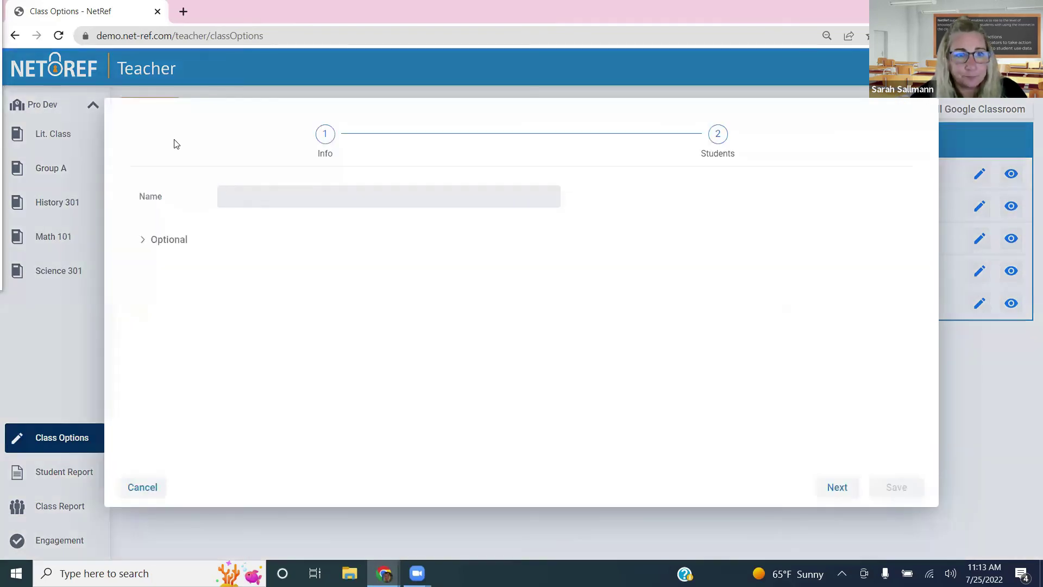
{"action": "type", "text": "G"}
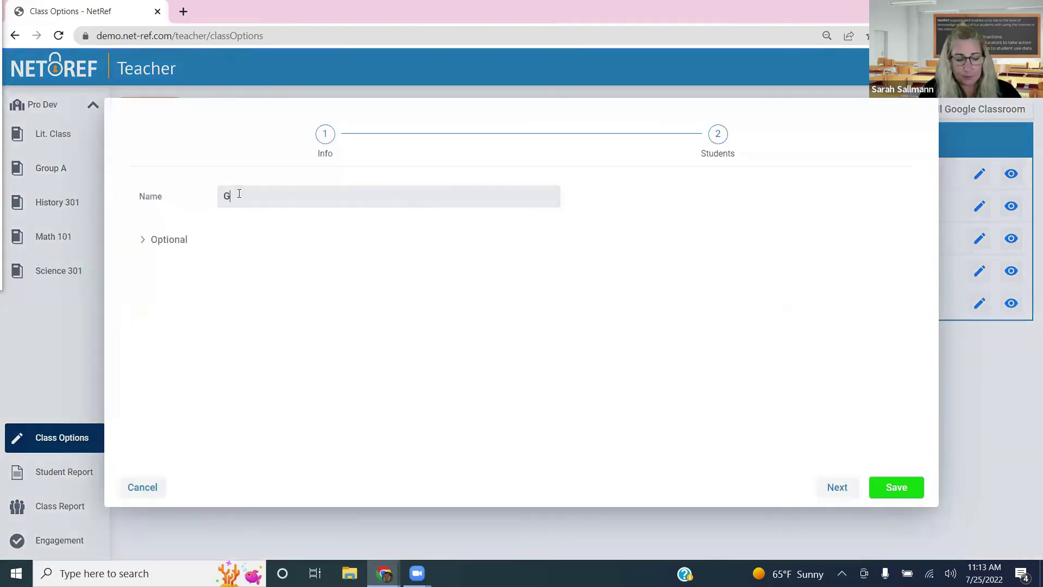
{"action": "type", "text": "roup B"}
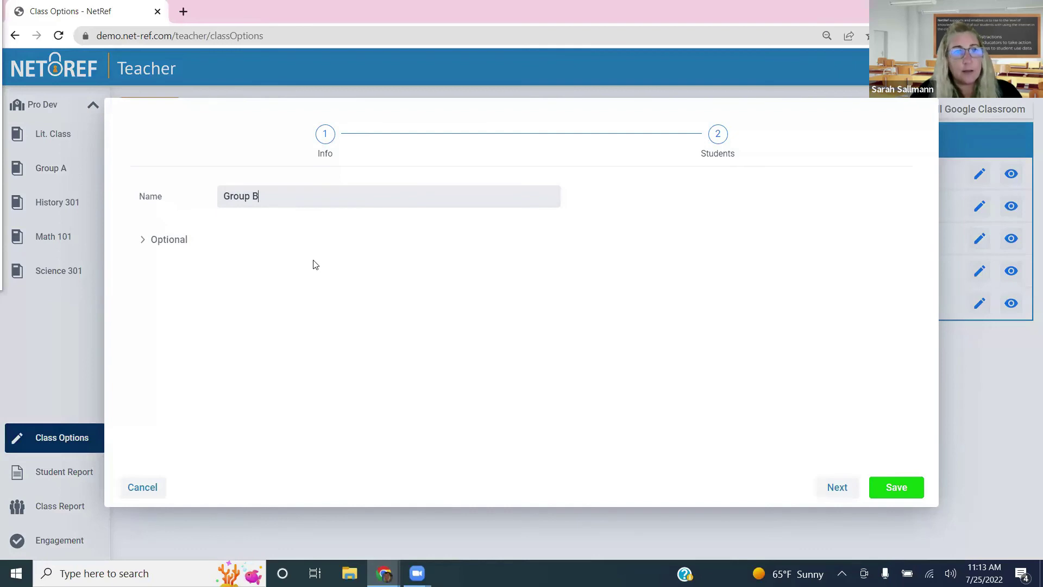
{"action": "left_click", "coordinate": [143, 242]}
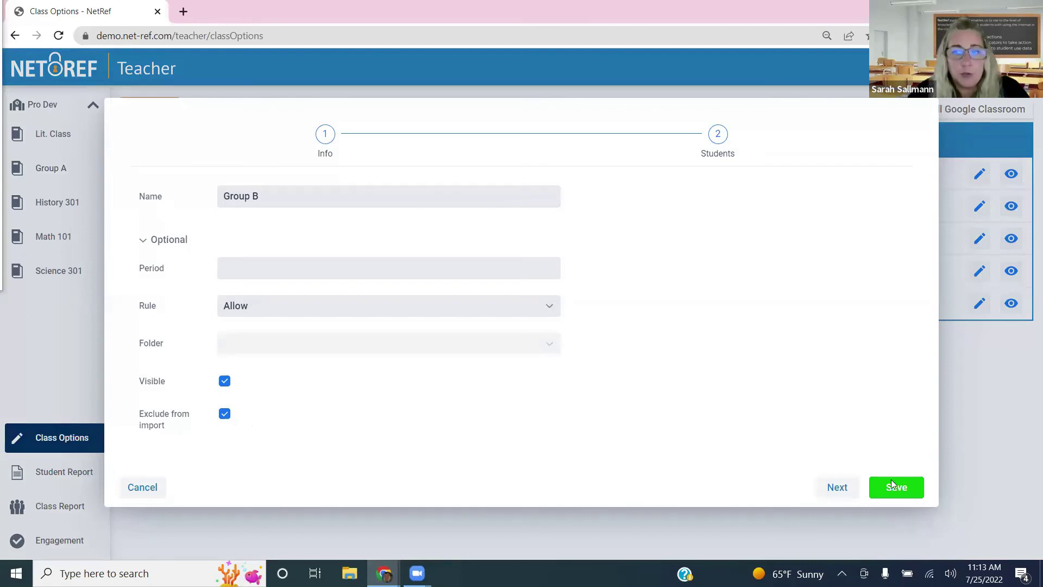
Assign the fourth, fifth and sixth available students to Group B and save the class.
{"action": "left_click", "coordinate": [837, 487]}
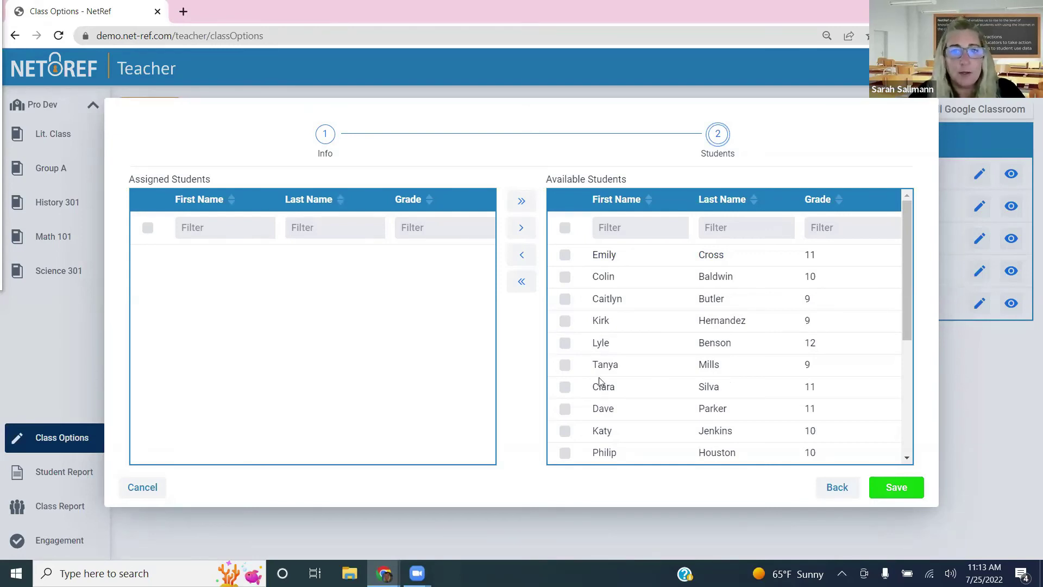
{"action": "left_click", "coordinate": [565, 343]}
{"action": "left_click", "coordinate": [565, 364]}
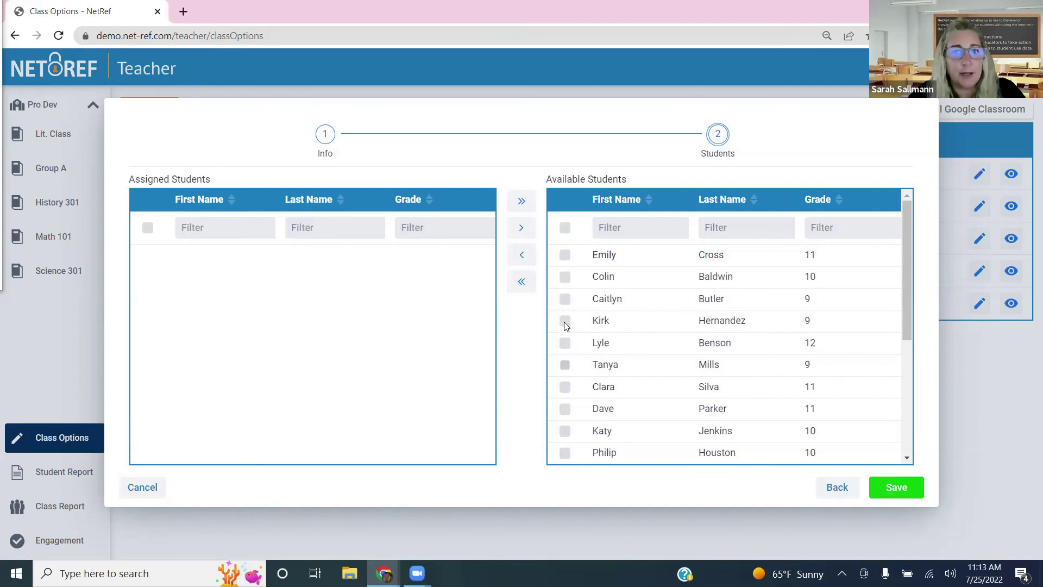
{"action": "left_click", "coordinate": [524, 259]}
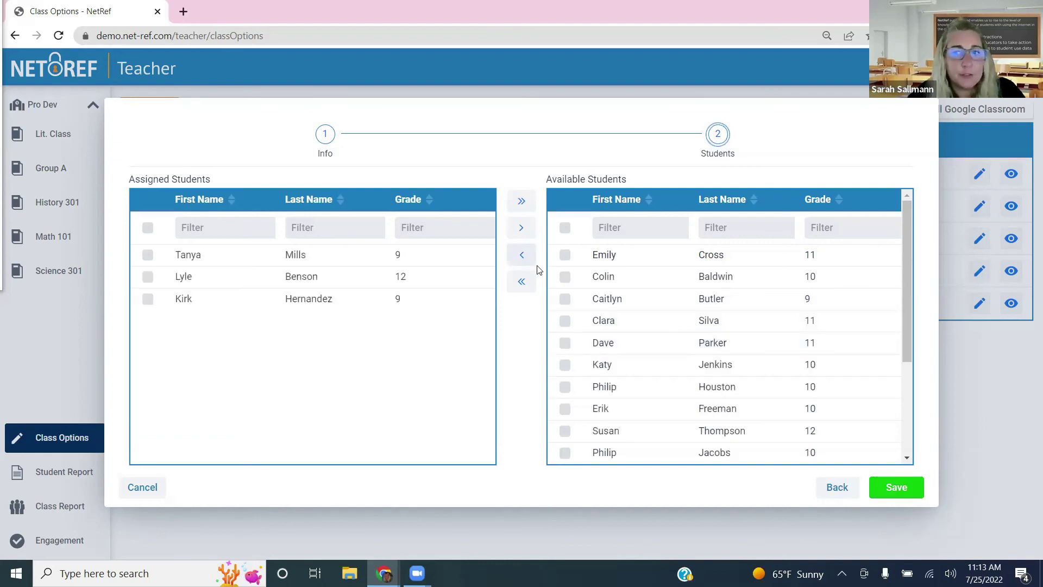
{"action": "left_click", "coordinate": [906, 491]}
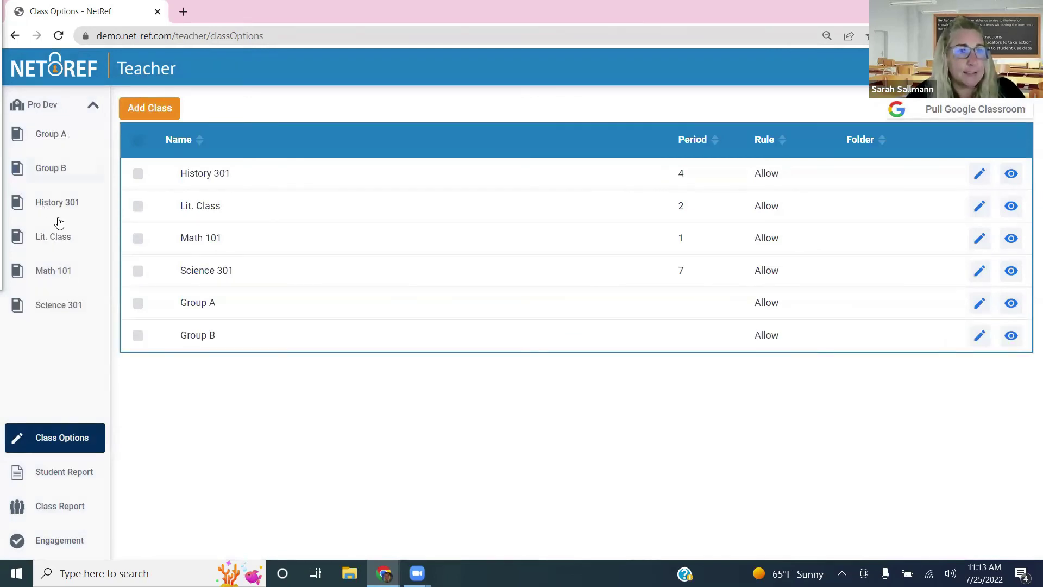
Merge the Group A and Group B classes with Group A as the primary class, and view the merged class's students.
{"action": "left_click", "coordinate": [51, 170]}
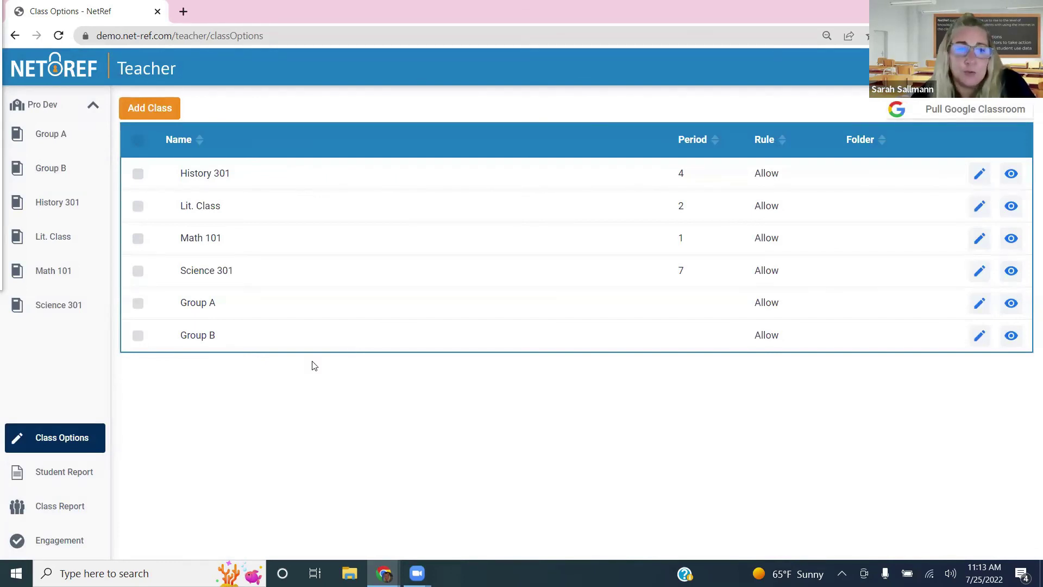
{"action": "left_click", "coordinate": [138, 306]}
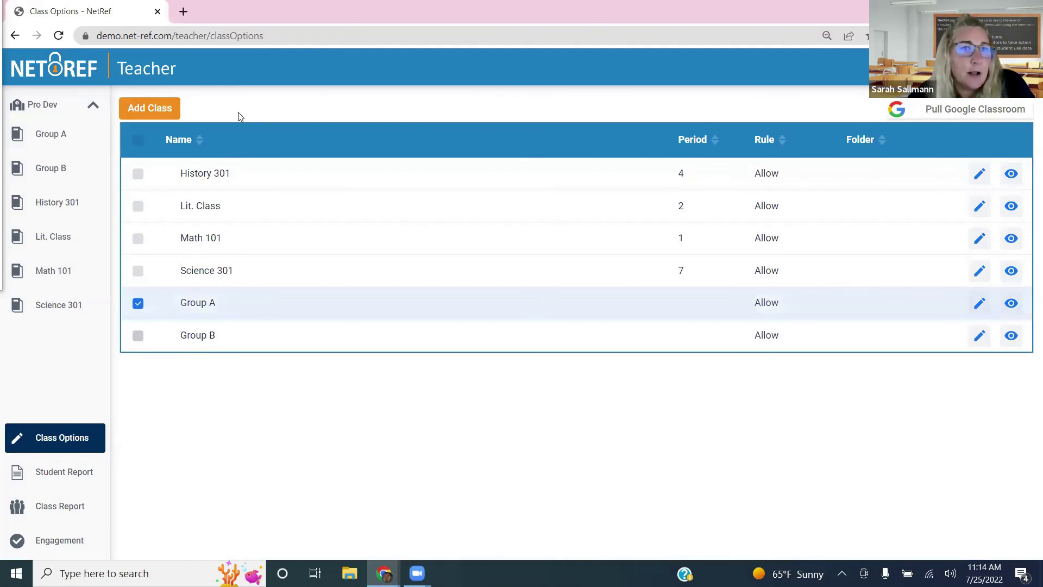
{"action": "left_click", "coordinate": [138, 335]}
{"action": "left_click", "coordinate": [224, 107]}
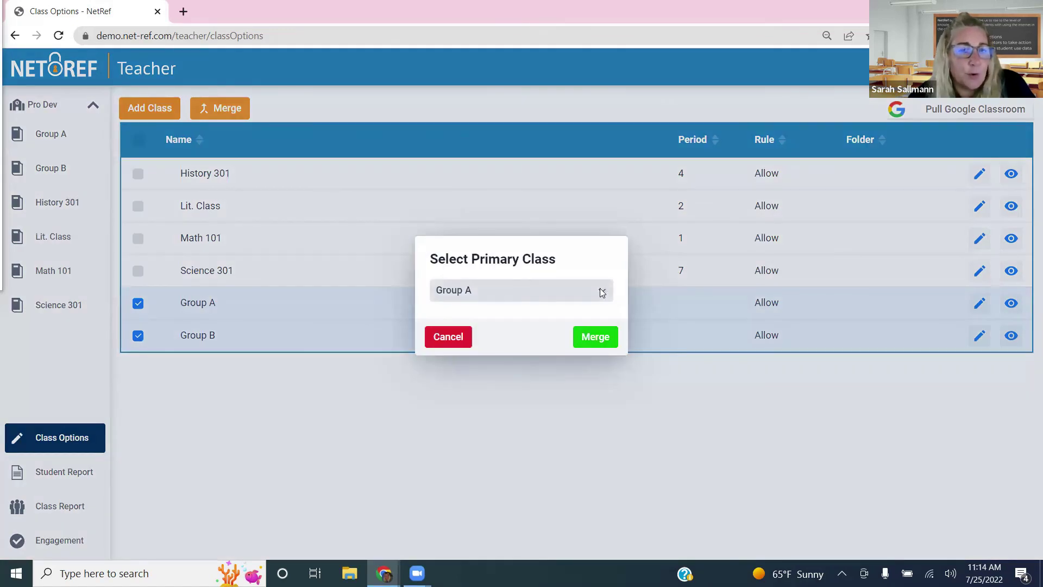
{"action": "left_click", "coordinate": [599, 291]}
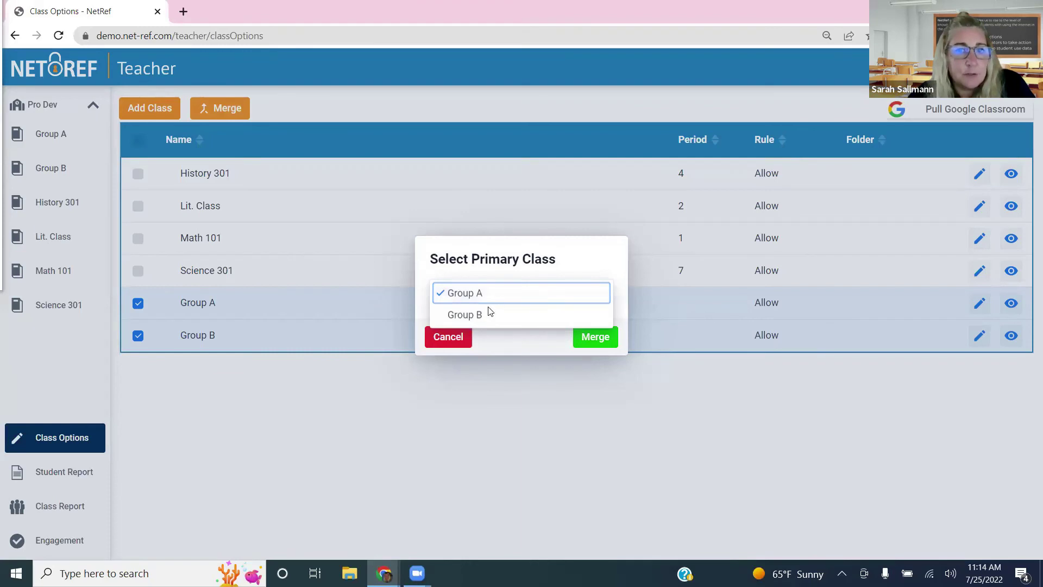
{"action": "left_click", "coordinate": [601, 338]}
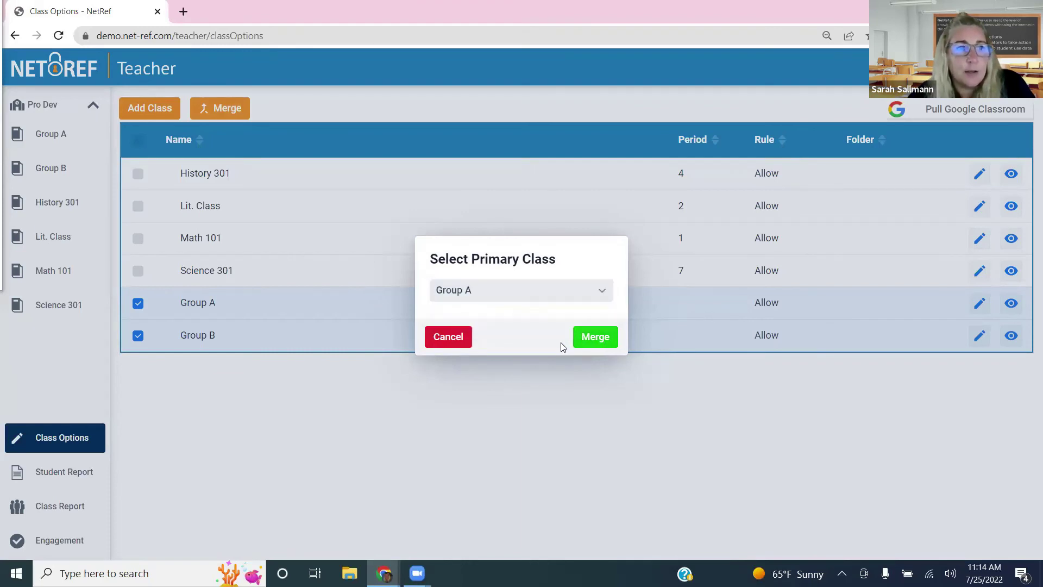
{"action": "left_click", "coordinate": [578, 339]}
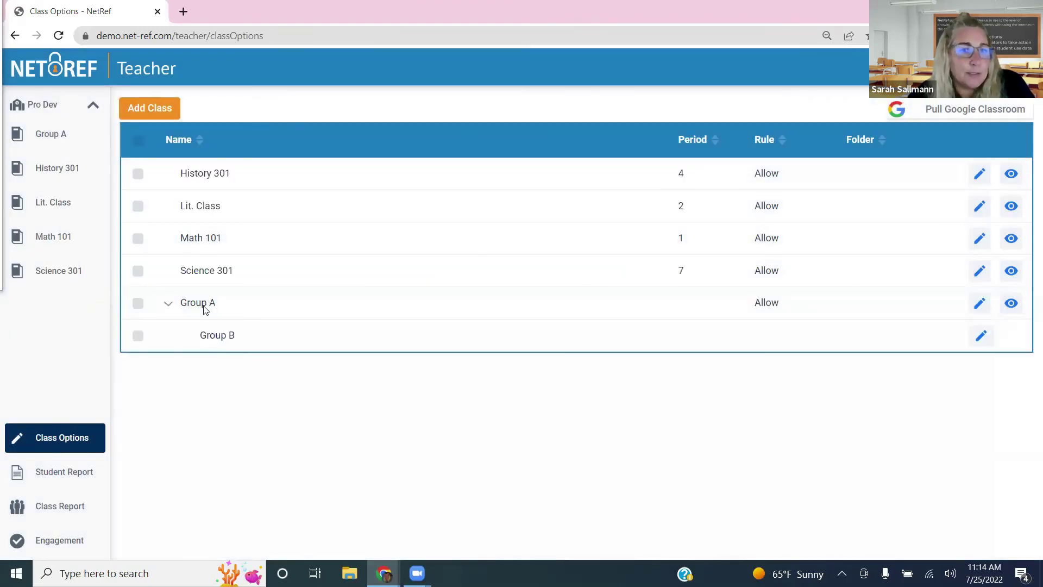
{"action": "left_click", "coordinate": [55, 137]}
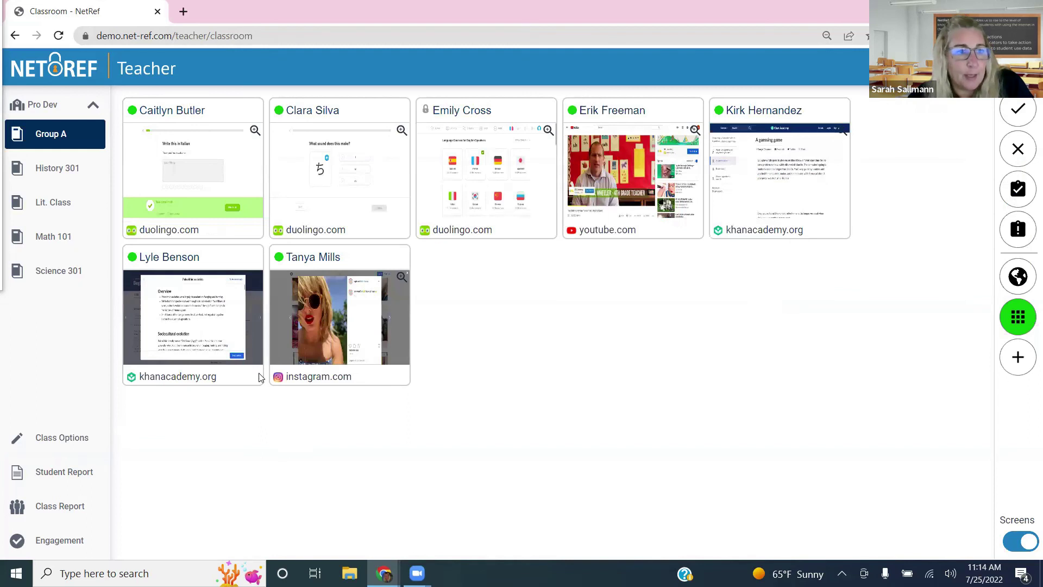
Unmerge Group B from Group A and delete the Group B class.
{"action": "left_click", "coordinate": [49, 443]}
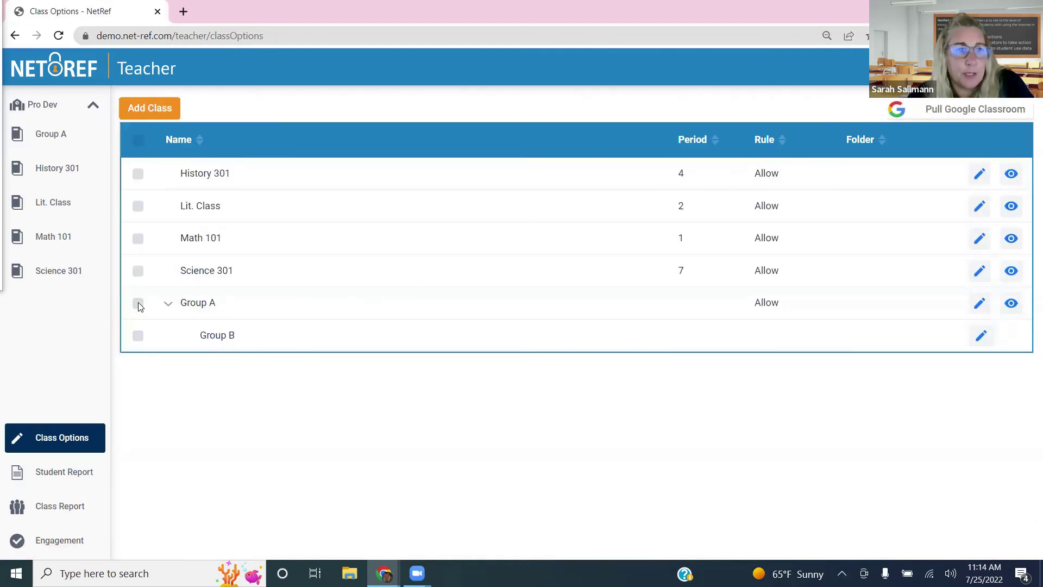
{"action": "left_click", "coordinate": [200, 320]}
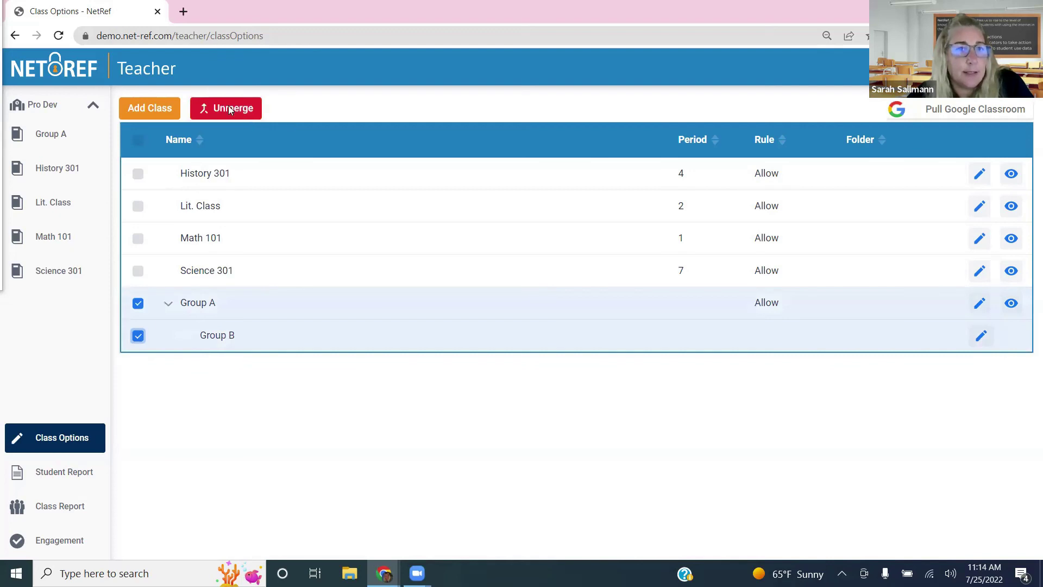
{"action": "left_click", "coordinate": [230, 109]}
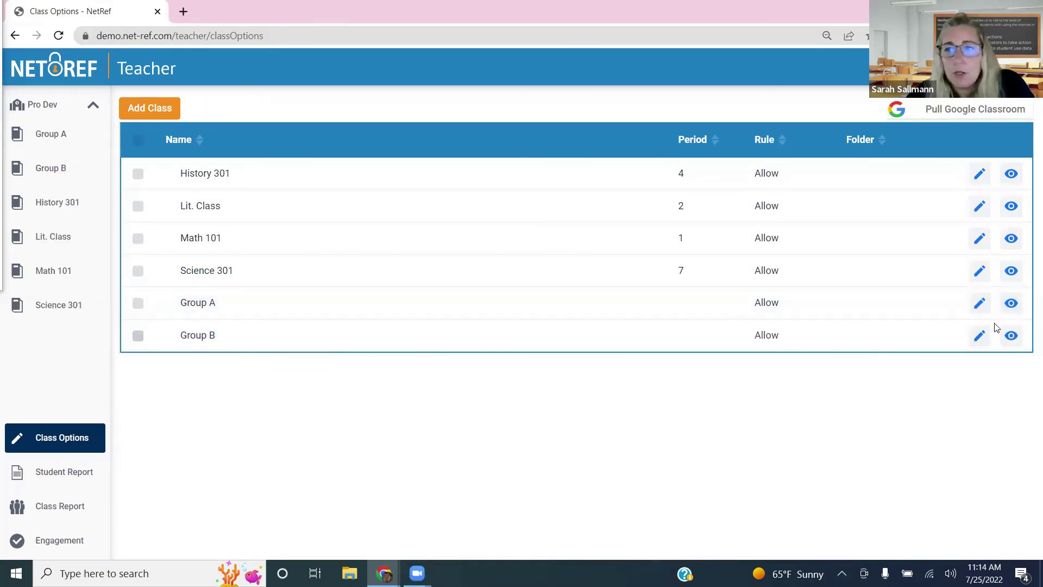
{"action": "left_click", "coordinate": [978, 338]}
{"action": "left_click", "coordinate": [211, 490]}
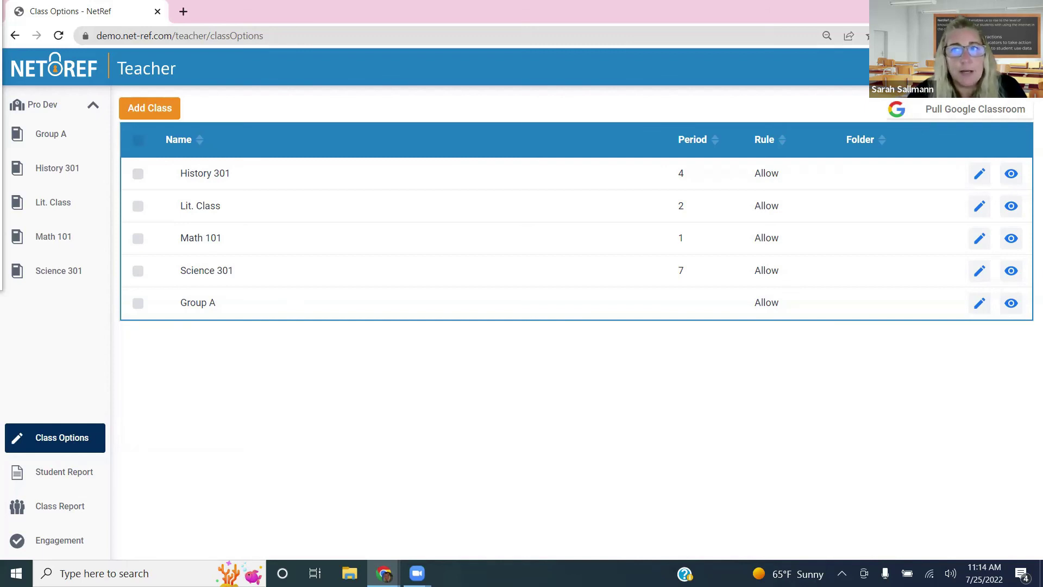
Open the profile's student display preferences, raise the Student Activity Count to 5 and return it to 3.
{"action": "left_click", "coordinate": [972, 68]}
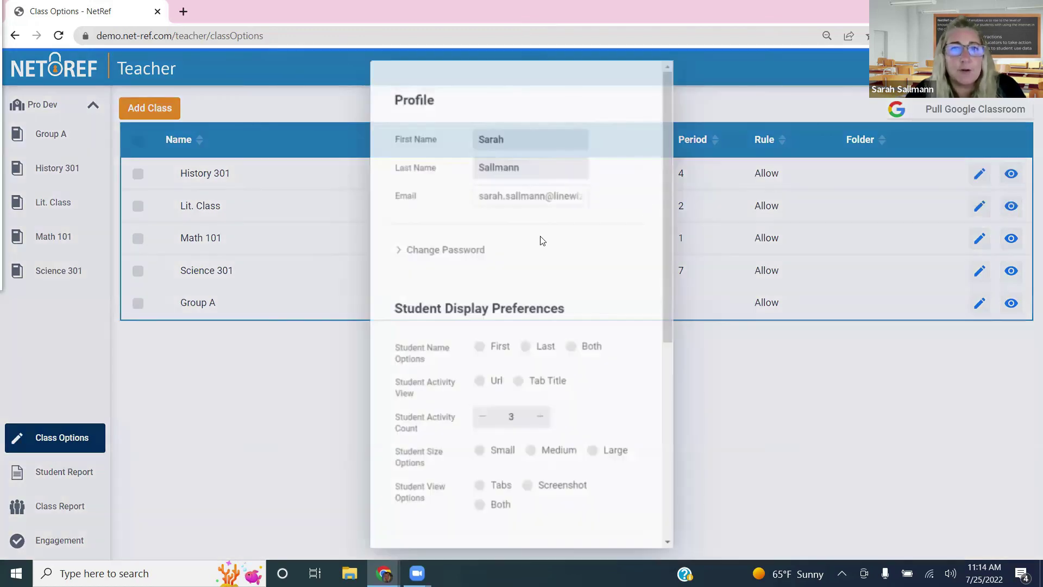
{"action": "scroll", "coordinate": [580, 245], "scroll_direction": "down", "scroll_amount": 3}
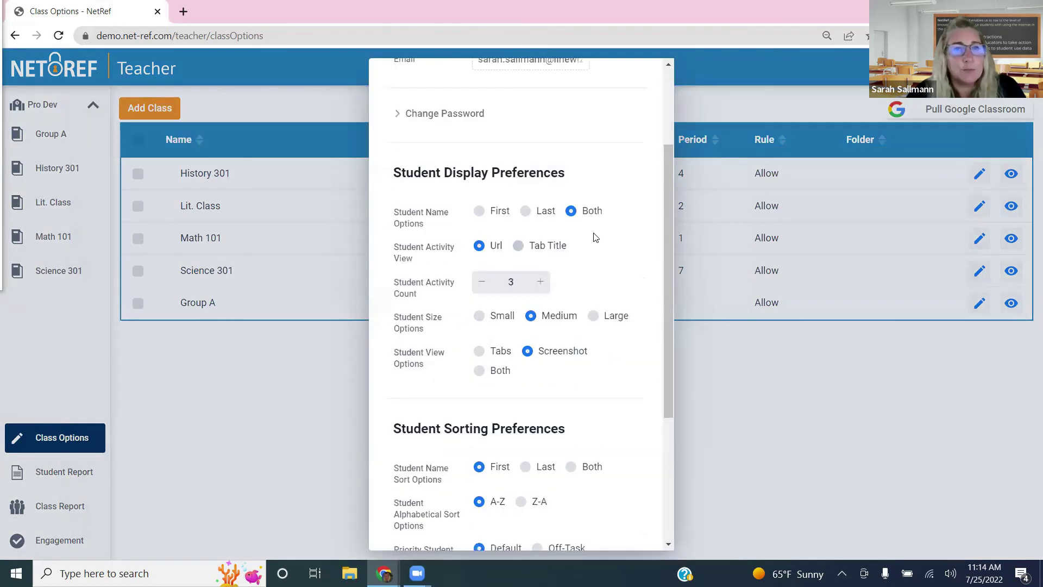
{"action": "scroll", "coordinate": [598, 237], "scroll_direction": "down", "scroll_amount": 1}
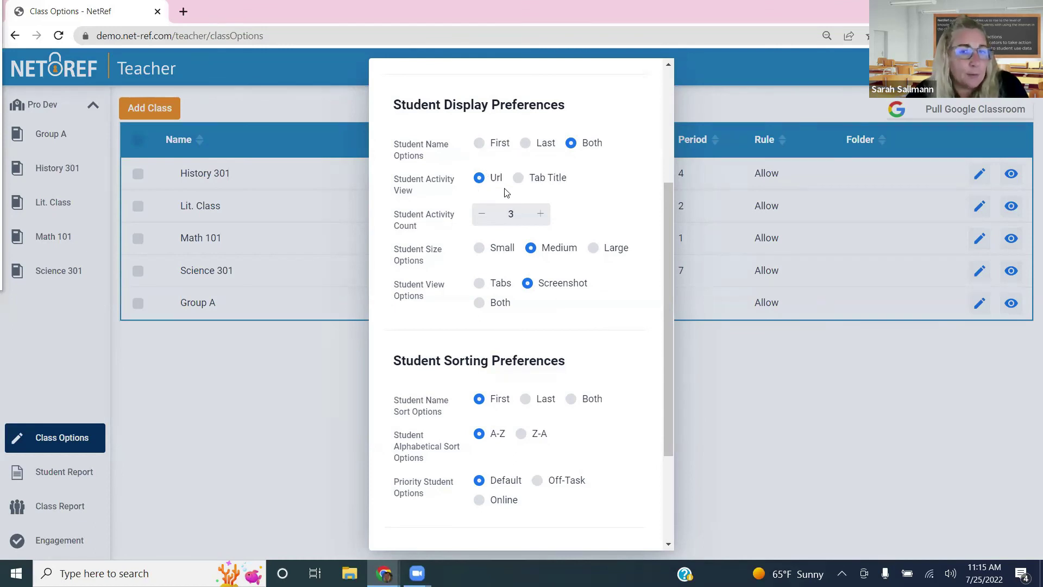
{"action": "left_click", "coordinate": [541, 214]}
{"action": "left_click", "coordinate": [541, 214]}
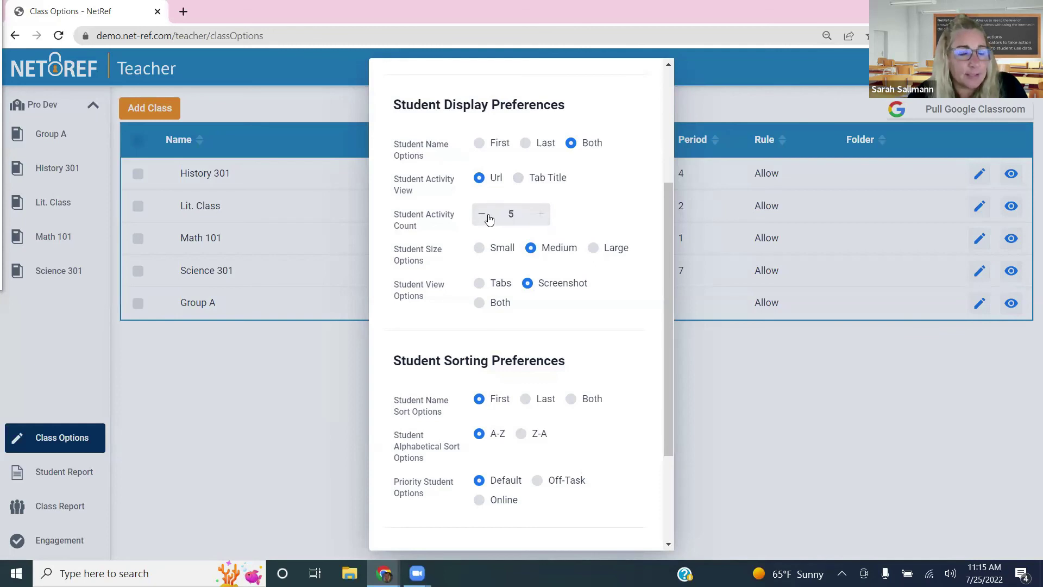
{"action": "left_click", "coordinate": [484, 217]}
{"action": "left_click", "coordinate": [483, 217]}
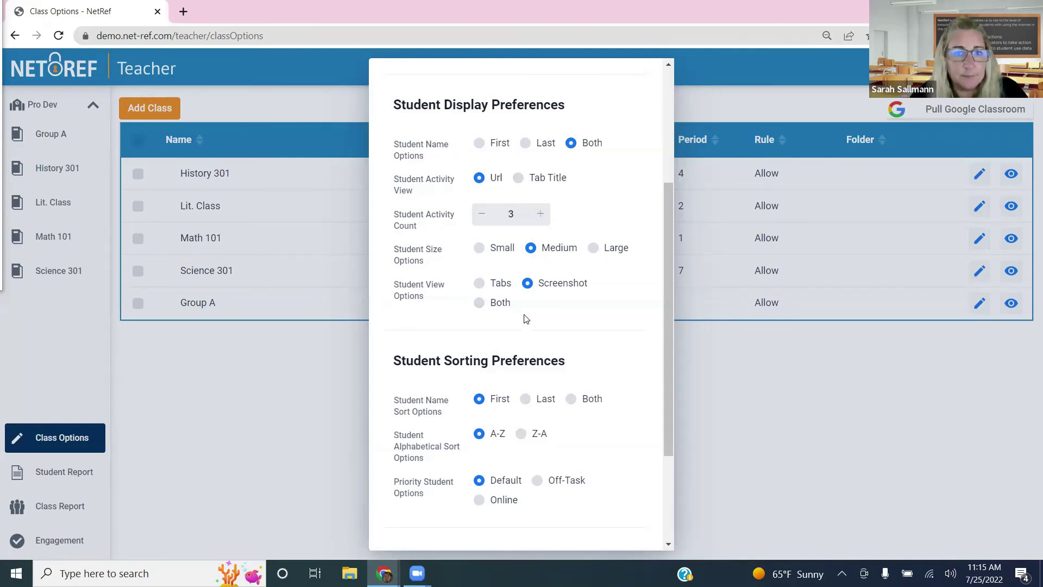
Switch the Priority Student Options to Off-Task and back to Default, review the display preferences and close the profile without saving.
{"action": "scroll", "coordinate": [533, 310], "scroll_direction": "down", "scroll_amount": 3}
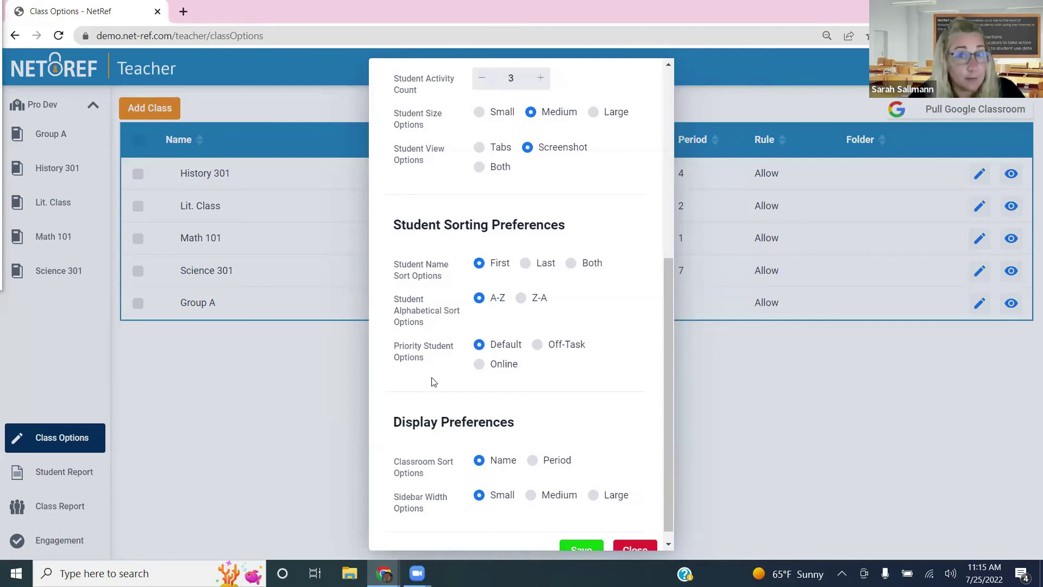
{"action": "left_click", "coordinate": [537, 344]}
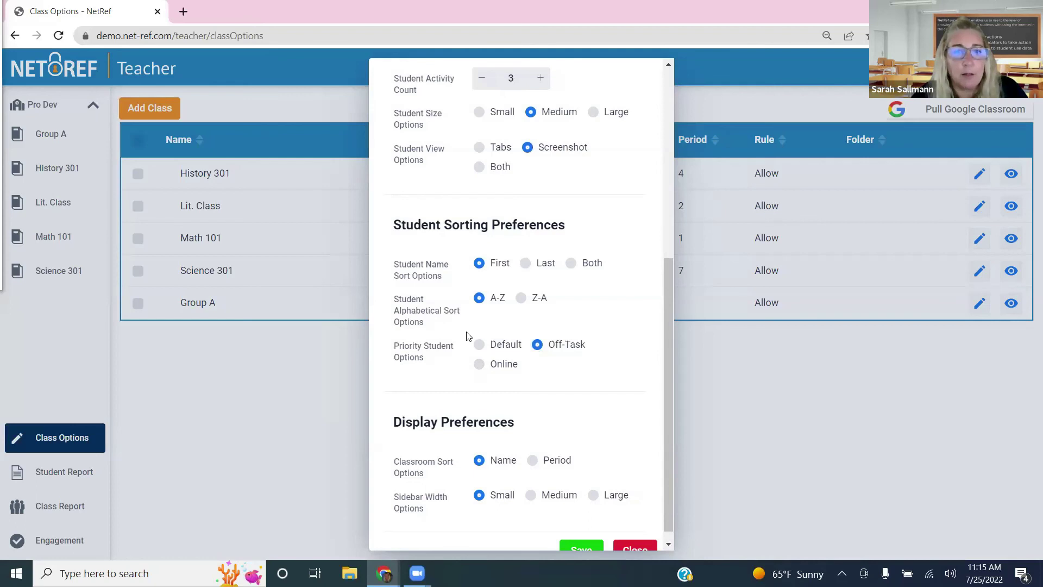
{"action": "left_click", "coordinate": [479, 345]}
{"action": "scroll", "coordinate": [548, 367], "scroll_direction": "down", "scroll_amount": 1}
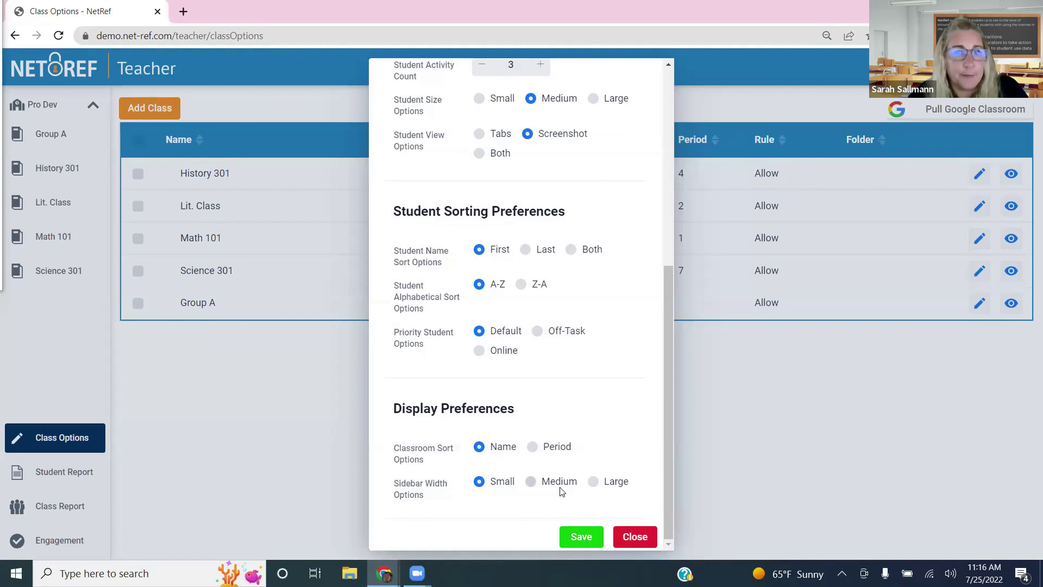
{"action": "left_click", "coordinate": [646, 538]}
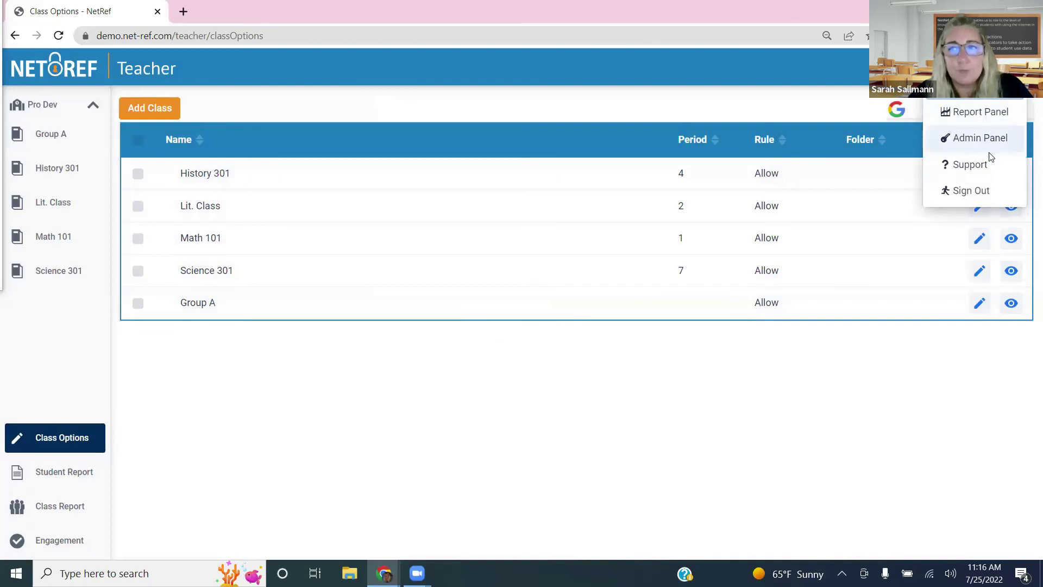
Open the support guides, look through the available help topics up to FAQ and close the guides.
{"action": "left_click", "coordinate": [970, 166]}
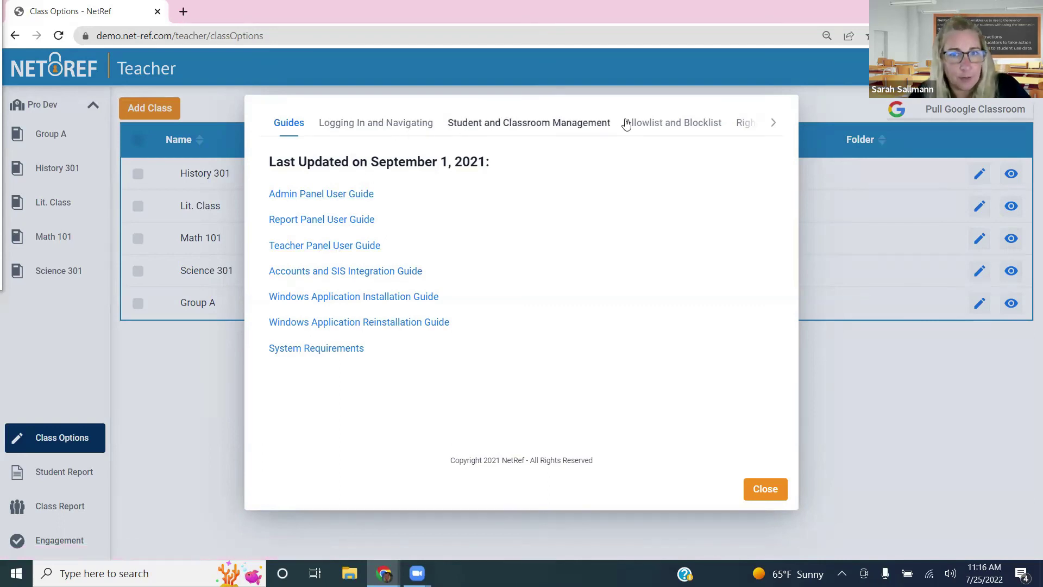
{"action": "left_click", "coordinate": [774, 123]}
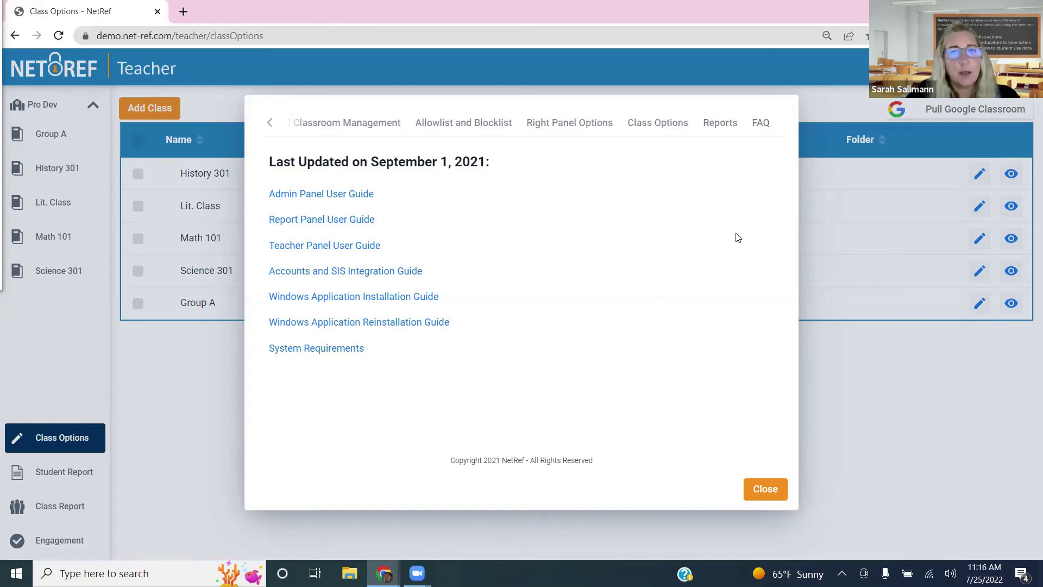
{"action": "left_click", "coordinate": [770, 481]}
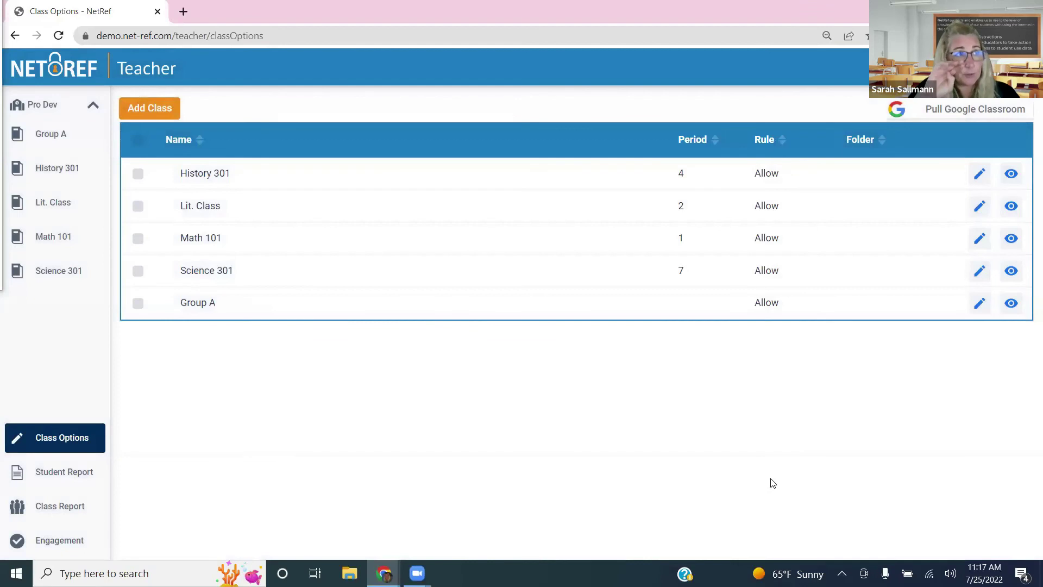